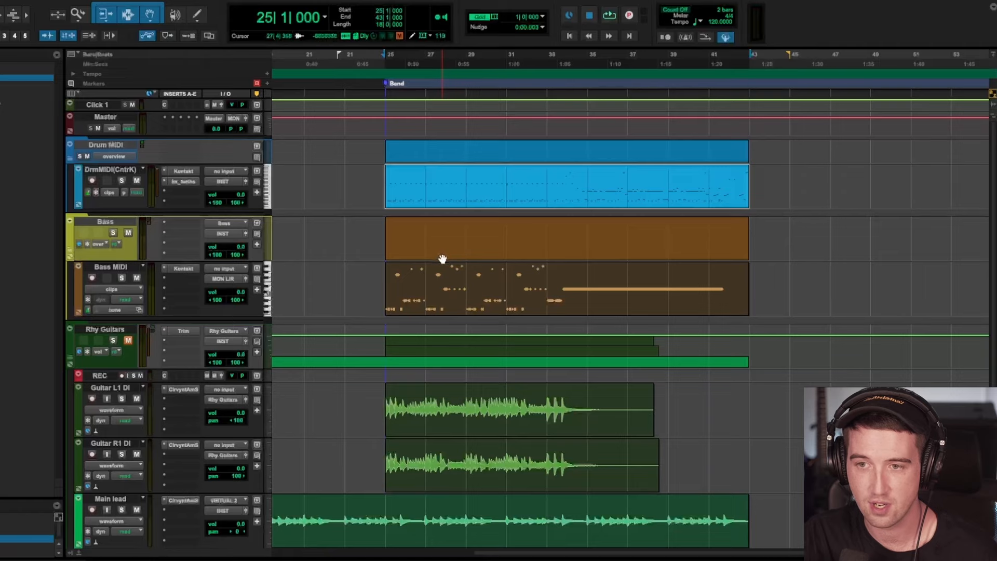
Step: Look over the drum, bass, rhythm guitar and synth tracks of the Band section, selecting the Bass MIDI and Guitar L1 DI clips along the way
{"action": "key", "text": "t"}
{"action": "scroll", "coordinate": [442, 265], "scroll_direction": "right", "scroll_amount": 5}
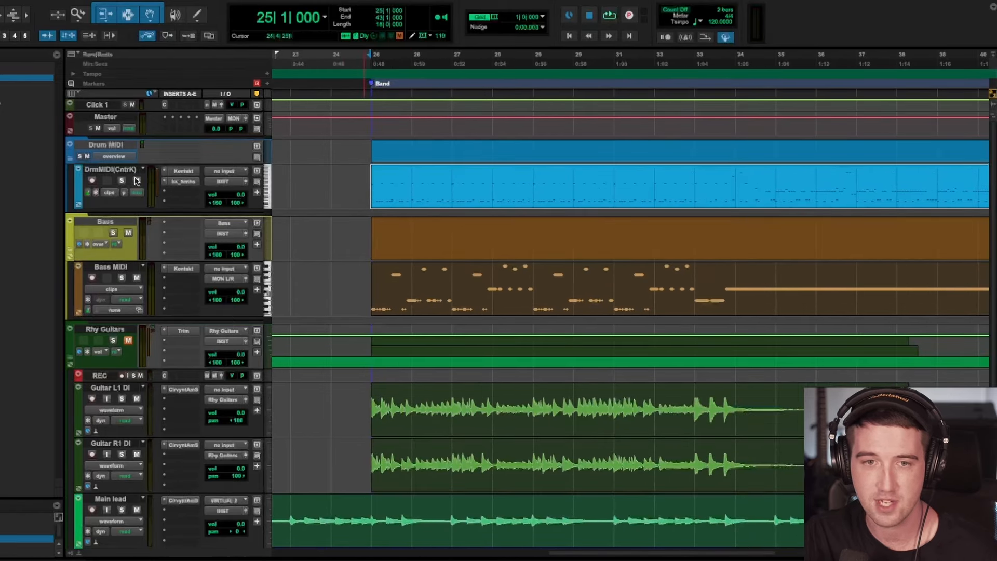
{"action": "left_click", "coordinate": [178, 172]}
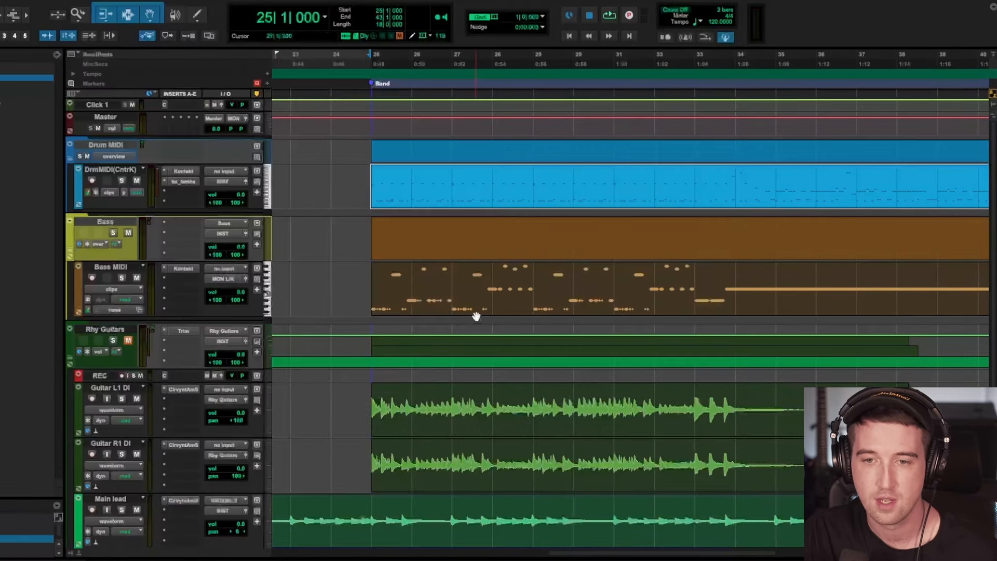
{"action": "left_click", "coordinate": [476, 313]}
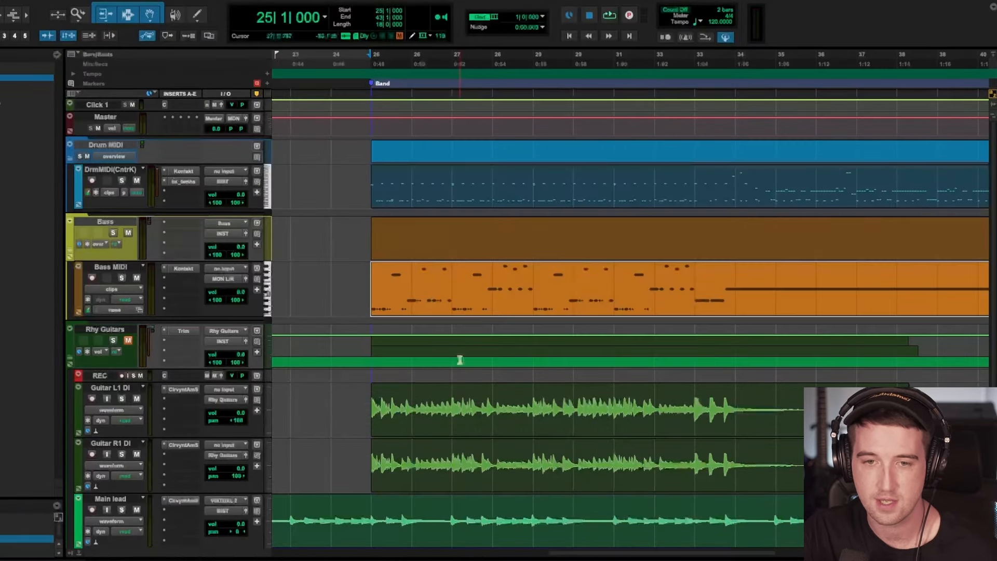
{"action": "left_click", "coordinate": [409, 428]}
{"action": "scroll", "coordinate": [456, 403], "scroll_direction": "down", "scroll_amount": 3}
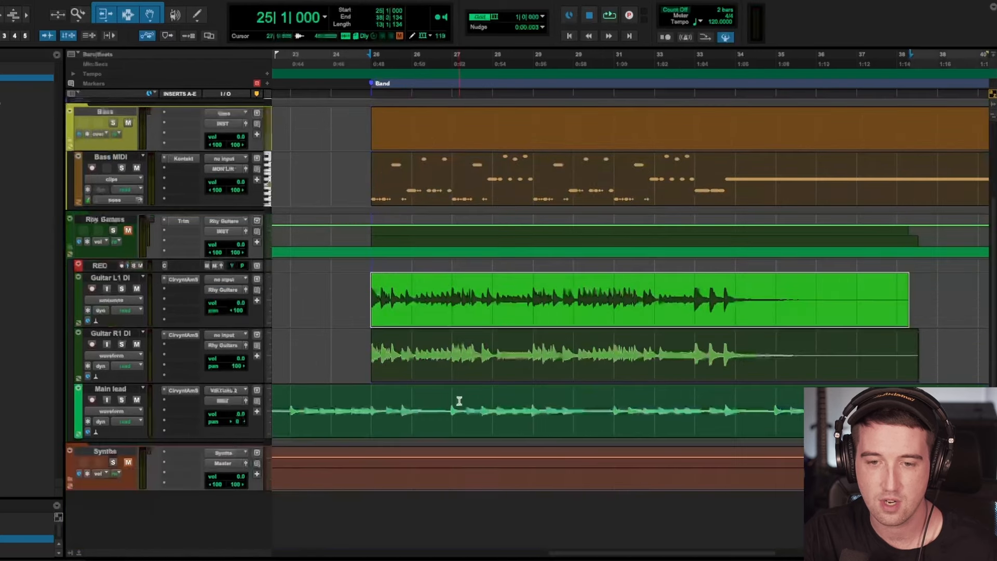
{"action": "left_click", "coordinate": [69, 482]}
{"action": "scroll", "coordinate": [417, 396], "scroll_direction": "up", "scroll_amount": 3}
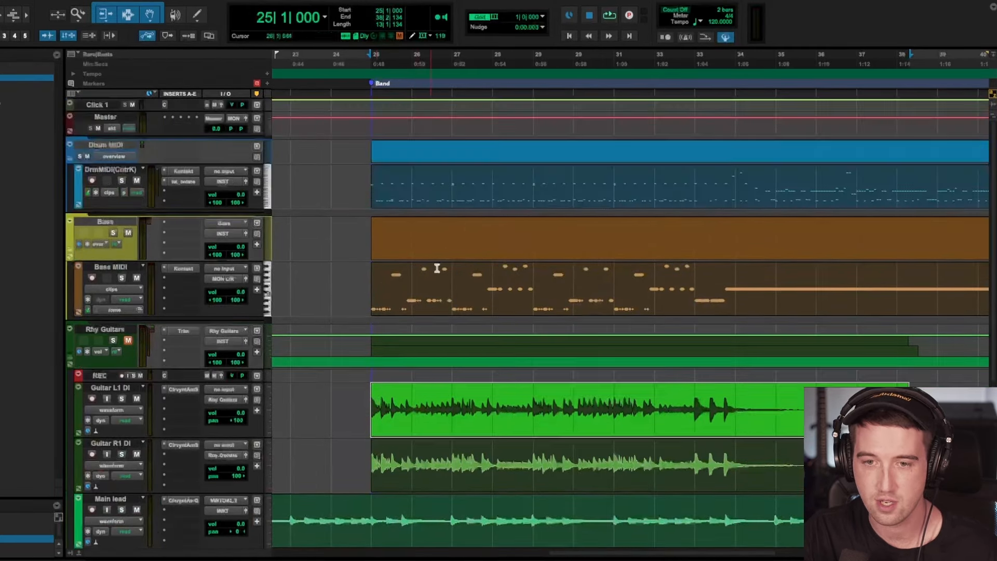
Step: Play the session from bar 23 with the whole Band section in view
{"action": "left_click", "coordinate": [441, 276]}
{"action": "key", "text": "r"}
{"action": "key", "text": "t"}
{"action": "scroll", "coordinate": [493, 305], "scroll_direction": "right", "scroll_amount": 5}
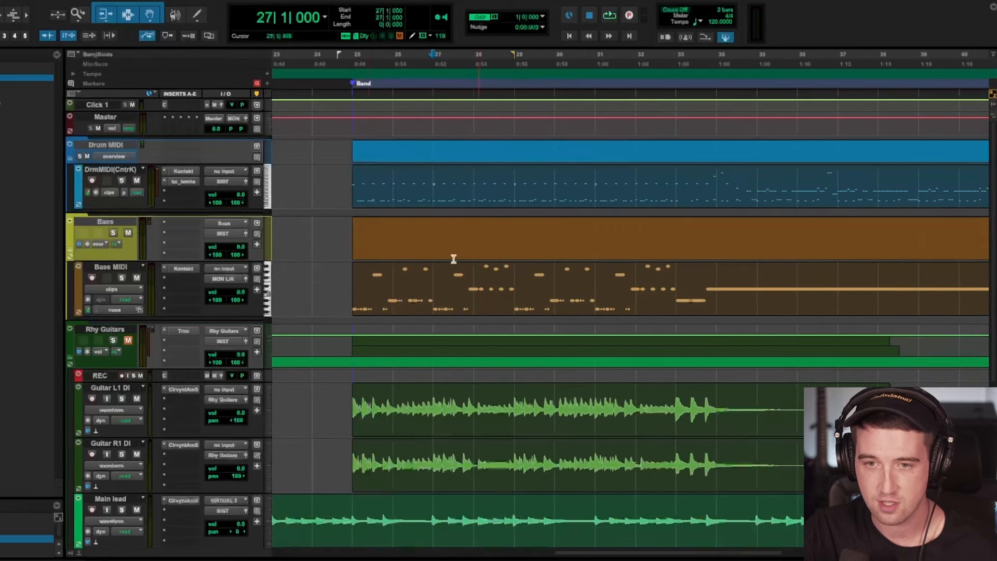
{"action": "key", "text": "r"}
{"action": "key", "text": "space"}
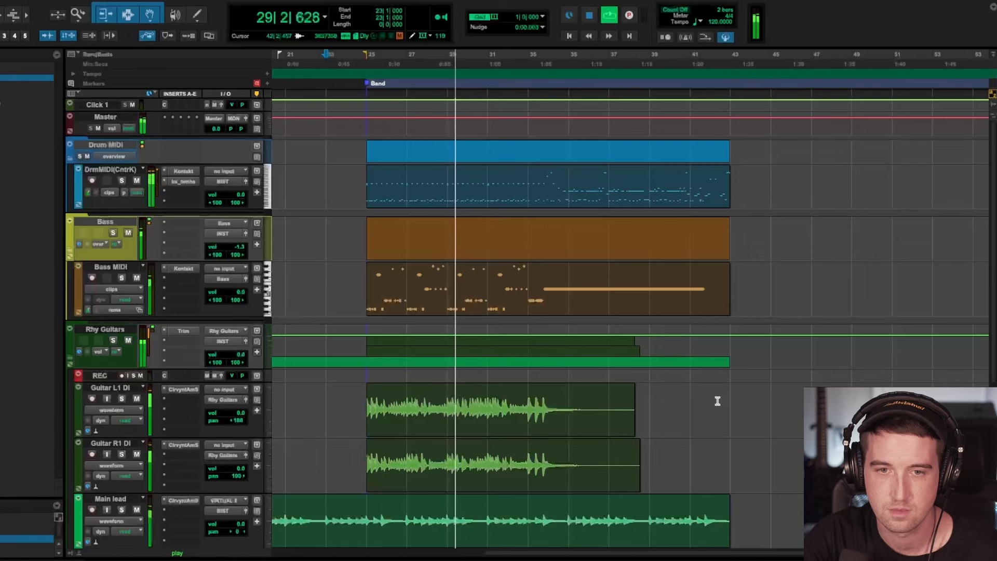
Step: Collapse the Bass and Rhy Guitars folder tracks and open the drum MIDI clip in the docked MIDI editor
{"action": "left_click", "coordinate": [72, 248]}
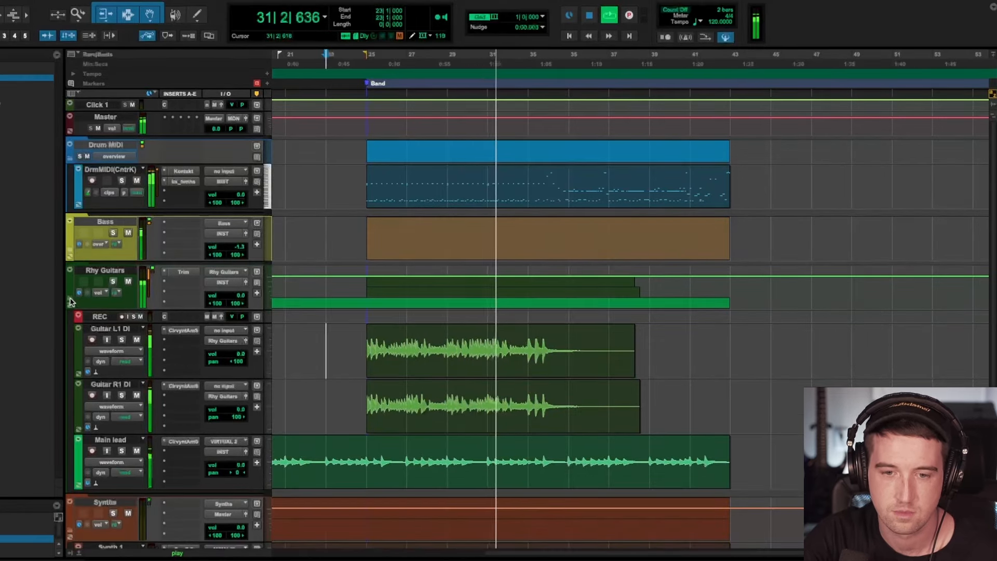
{"action": "left_click", "coordinate": [78, 315]}
{"action": "left_click", "coordinate": [448, 205]}
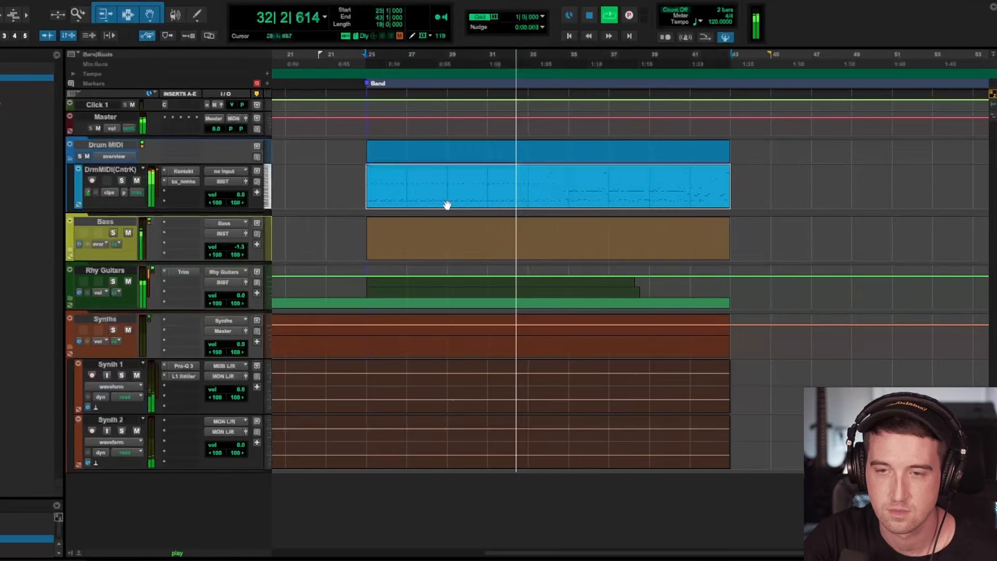
{"action": "double_click", "coordinate": [522, 204]}
{"action": "left_click", "coordinate": [474, 421]}
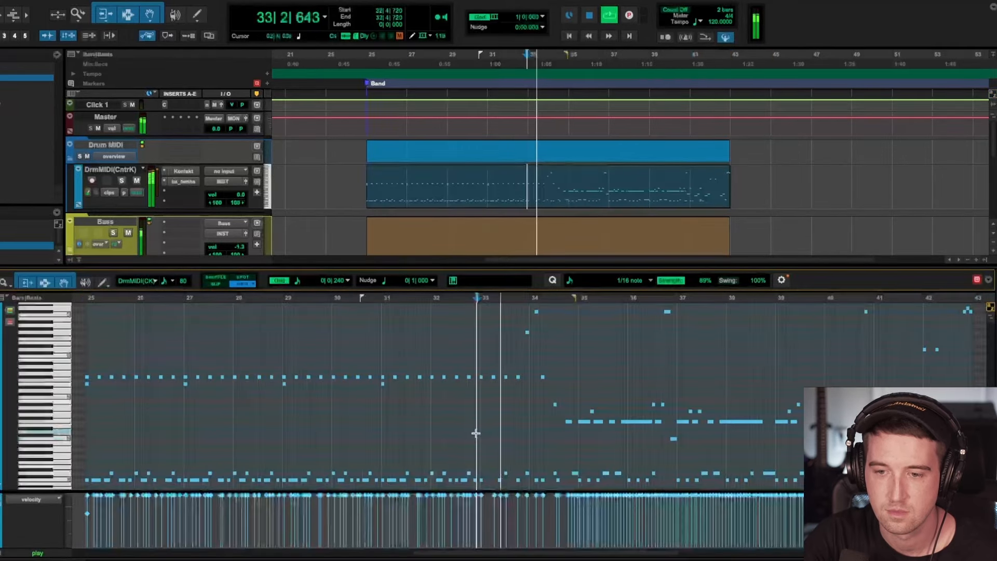
Step: Follow the drum notes and their velocities in the MIDI editor during playback to the clip's end, and stop the playback
{"action": "scroll", "coordinate": [474, 434], "scroll_direction": "right", "scroll_amount": 6}
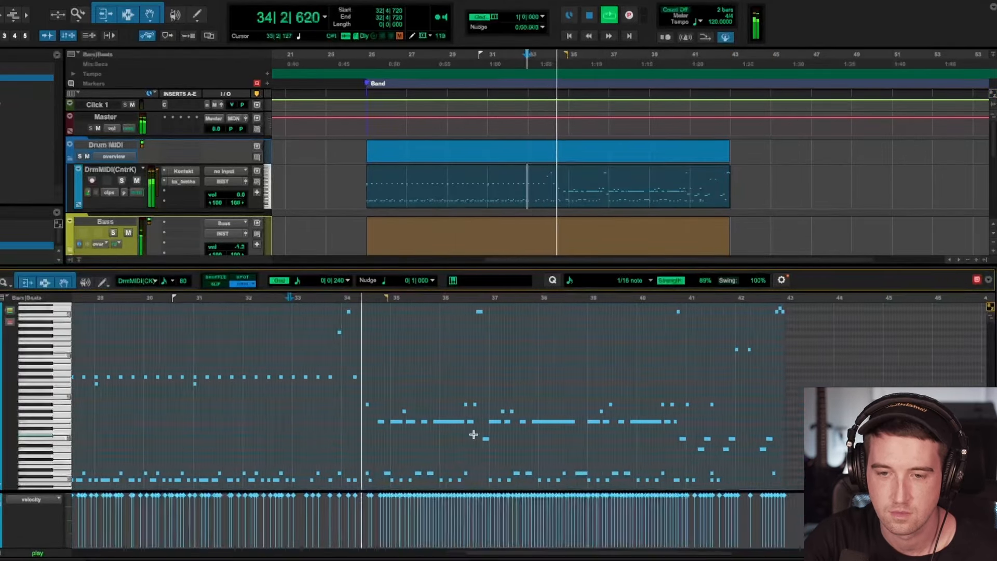
{"action": "scroll", "coordinate": [474, 435], "scroll_direction": "up", "scroll_amount": 3}
{"action": "scroll", "coordinate": [474, 434], "scroll_direction": "down", "scroll_amount": 1}
{"action": "scroll", "coordinate": [473, 435], "scroll_direction": "down", "scroll_amount": 3}
{"action": "scroll", "coordinate": [474, 434], "scroll_direction": "right", "scroll_amount": 2}
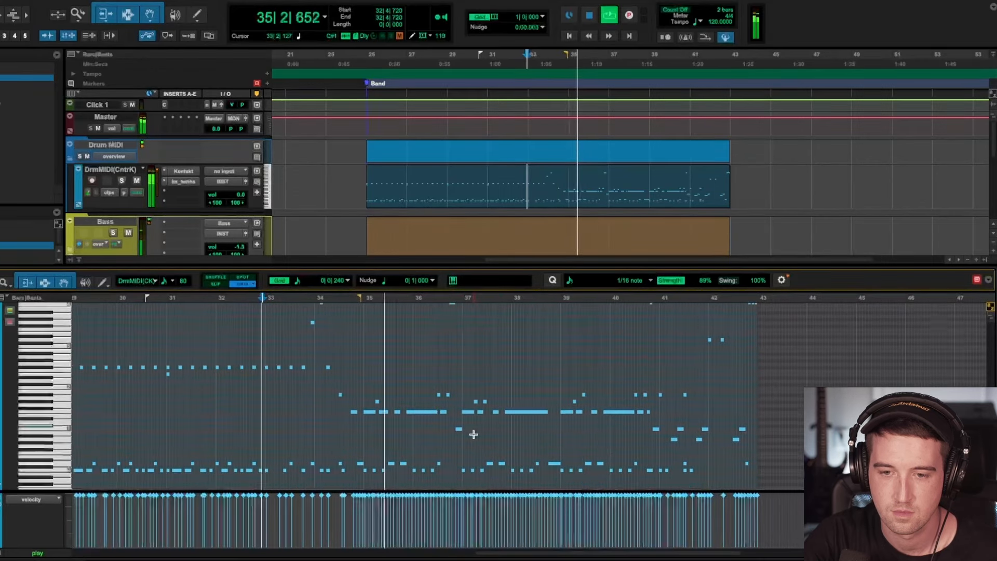
{"action": "scroll", "coordinate": [473, 434], "scroll_direction": "right", "scroll_amount": 4}
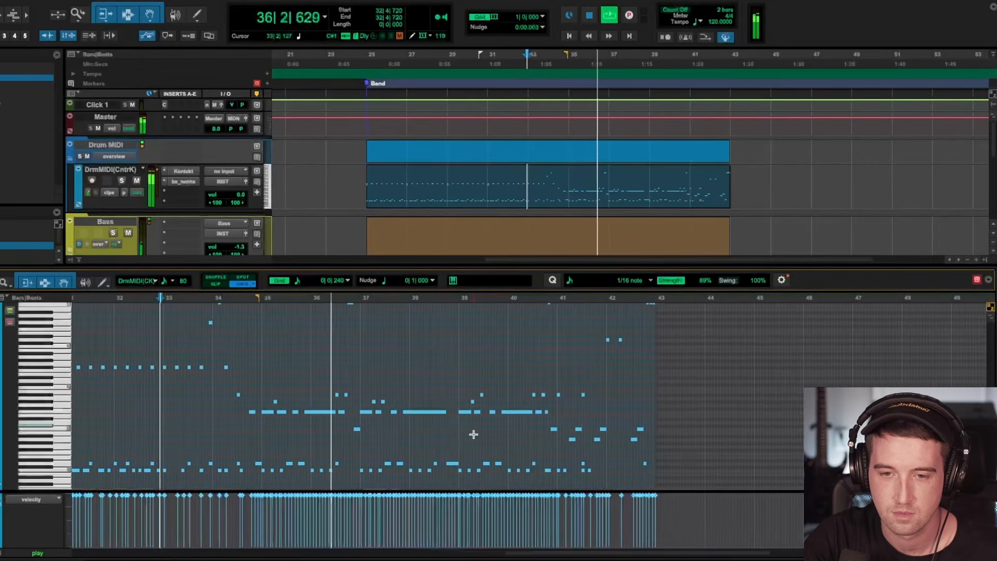
{"action": "scroll", "coordinate": [474, 435], "scroll_direction": "up", "scroll_amount": 1}
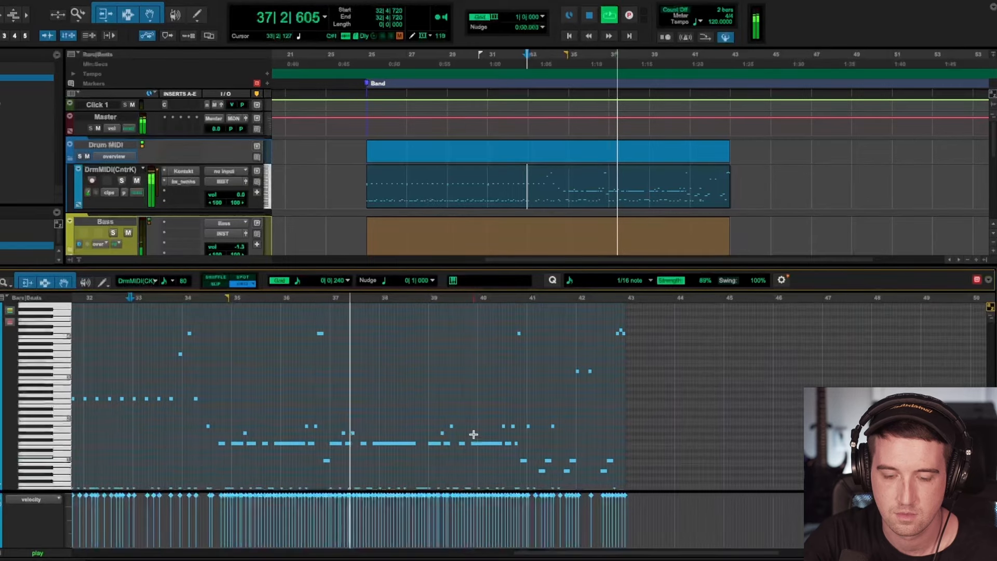
{"action": "scroll", "coordinate": [474, 435], "scroll_direction": "right", "scroll_amount": 2}
{"action": "scroll", "coordinate": [473, 435], "scroll_direction": "right", "scroll_amount": 4}
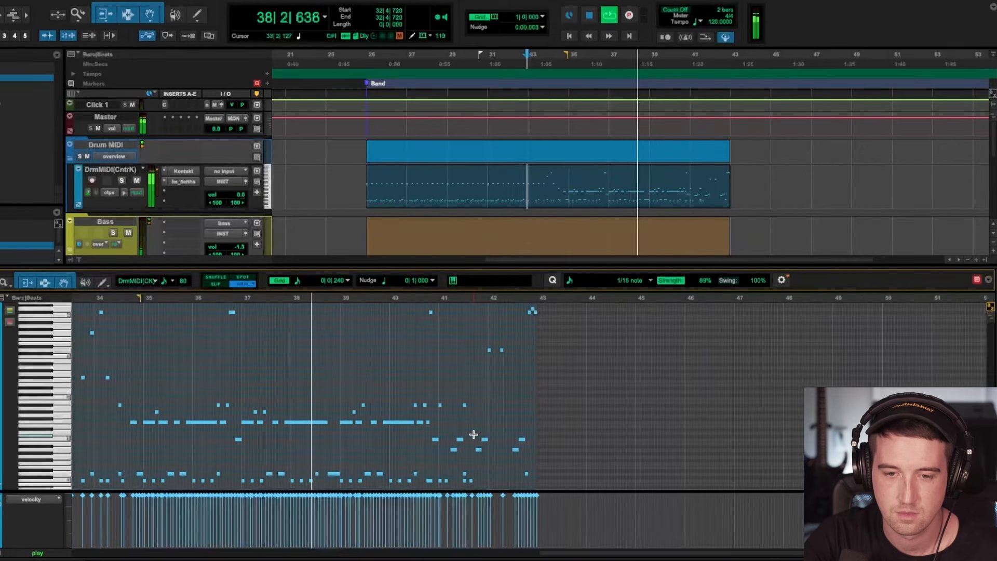
{"action": "scroll", "coordinate": [474, 434], "scroll_direction": "right", "scroll_amount": 3}
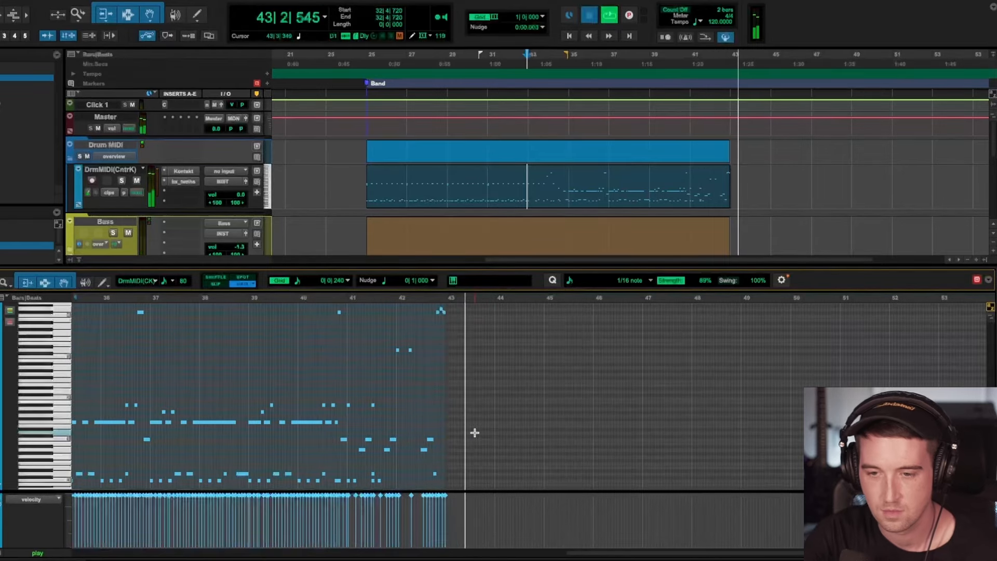
{"action": "key", "text": "space"}
Step: Examine the drum clip's note pattern and velocity stalks from its start at bar 25 through the later section
{"action": "scroll", "coordinate": [475, 433], "scroll_direction": "left", "scroll_amount": 8}
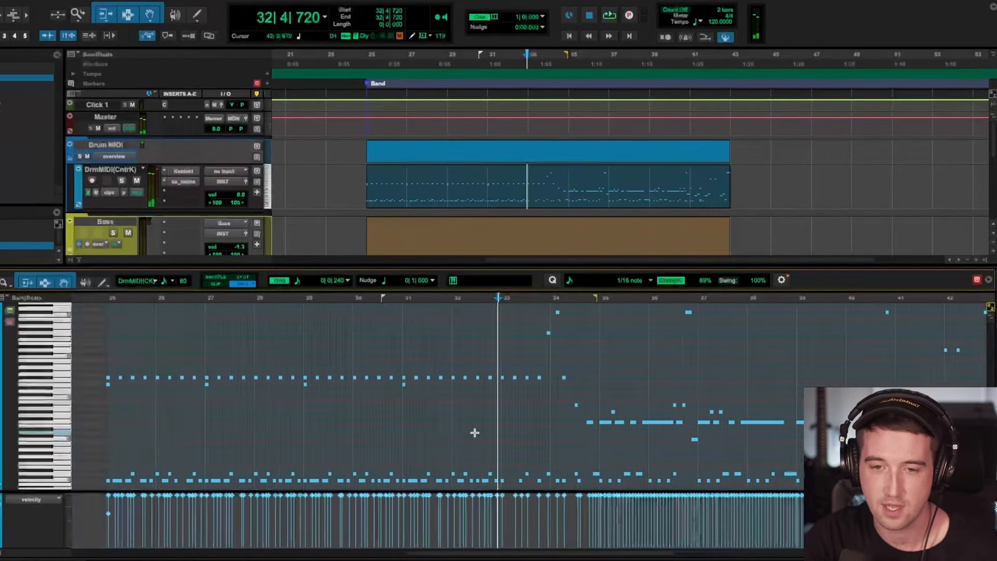
{"action": "scroll", "coordinate": [557, 408], "scroll_direction": "right", "scroll_amount": 4}
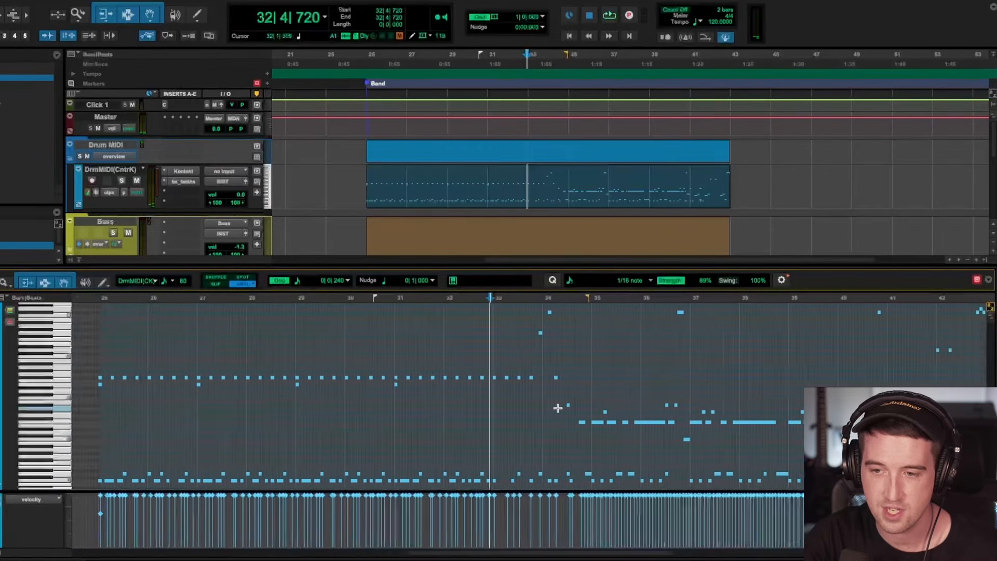
{"action": "scroll", "coordinate": [553, 407], "scroll_direction": "left", "scroll_amount": 3}
{"action": "scroll", "coordinate": [552, 407], "scroll_direction": "left", "scroll_amount": 3}
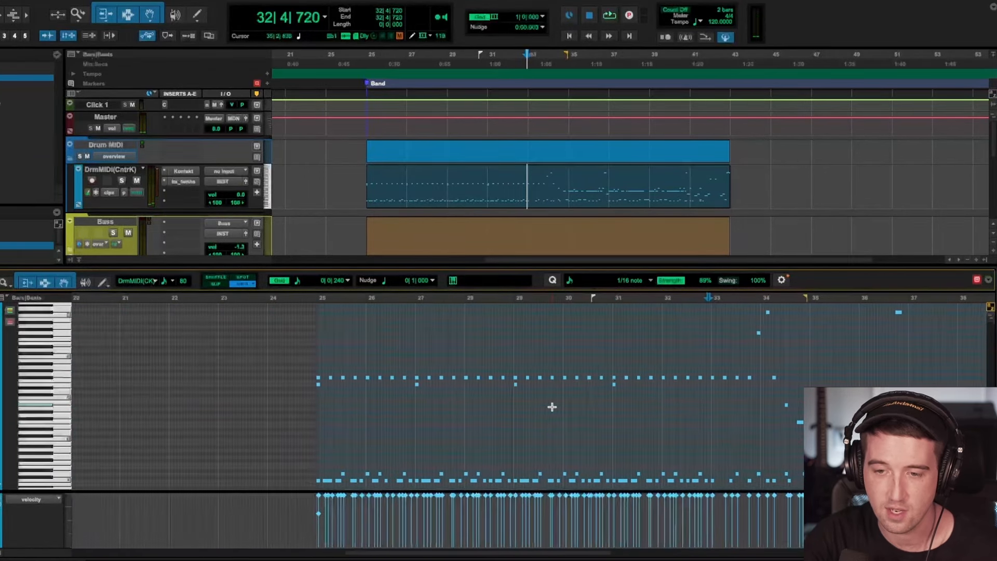
{"action": "scroll", "coordinate": [276, 524], "scroll_direction": "right", "scroll_amount": 7}
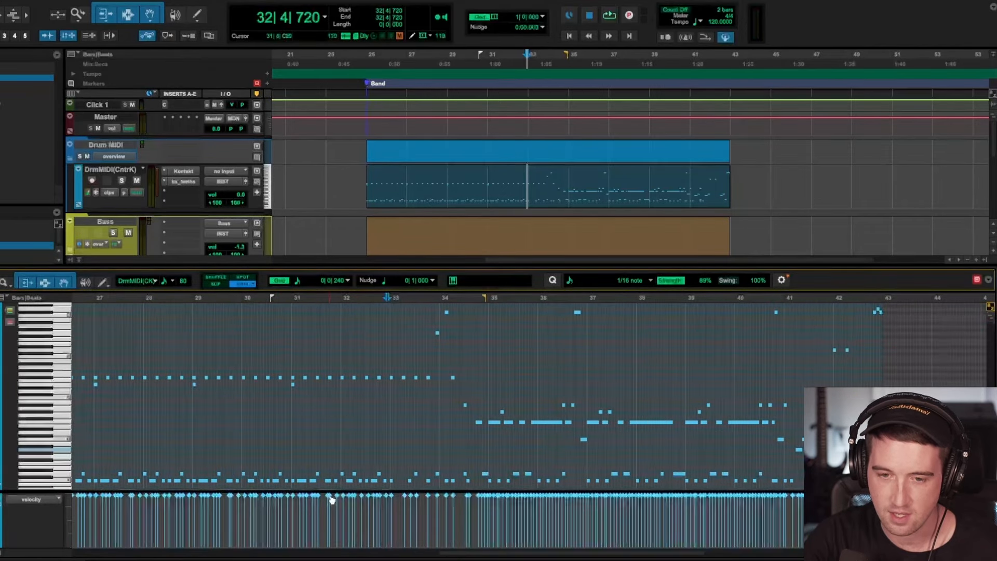
{"action": "scroll", "coordinate": [321, 470], "scroll_direction": "left", "scroll_amount": 3}
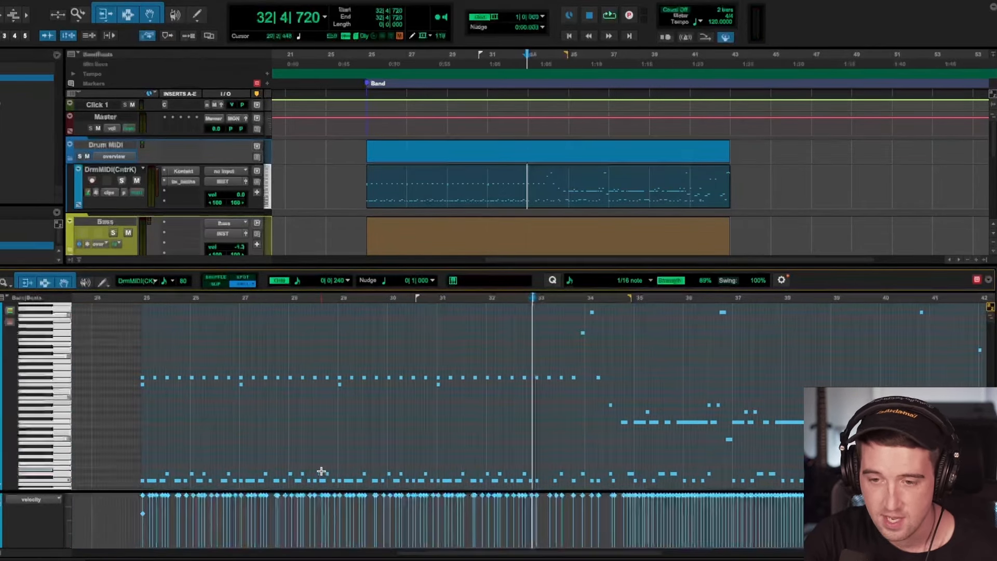
Step: Zoom in on bar 25 of the drum MIDI and raise the low velocities of the opening notes to 127
{"action": "left_click", "coordinate": [180, 411]}
{"action": "key", "text": "t"}
{"action": "scroll", "coordinate": [375, 446], "scroll_direction": "right", "scroll_amount": 4}
{"action": "scroll", "coordinate": [375, 446], "scroll_direction": "right", "scroll_amount": 2}
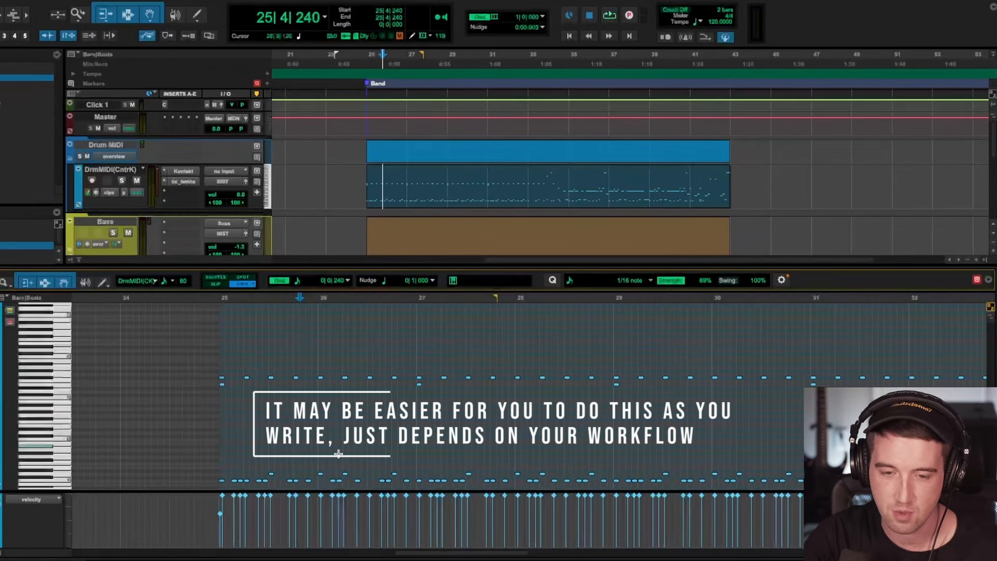
{"action": "left_click", "coordinate": [221, 517]}
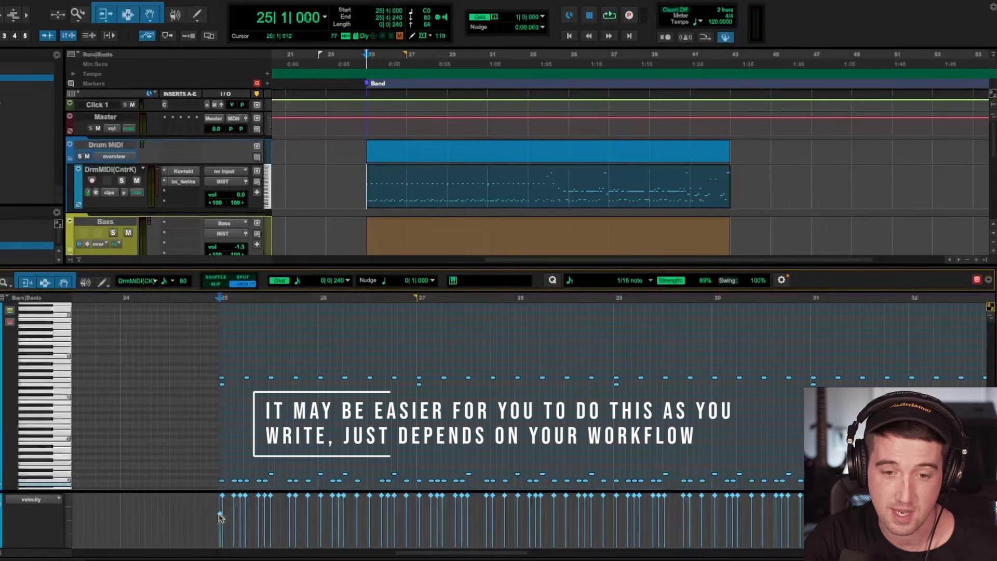
{"action": "left_click_drag", "start_coordinate": [219, 498], "coordinate": [222, 519]}
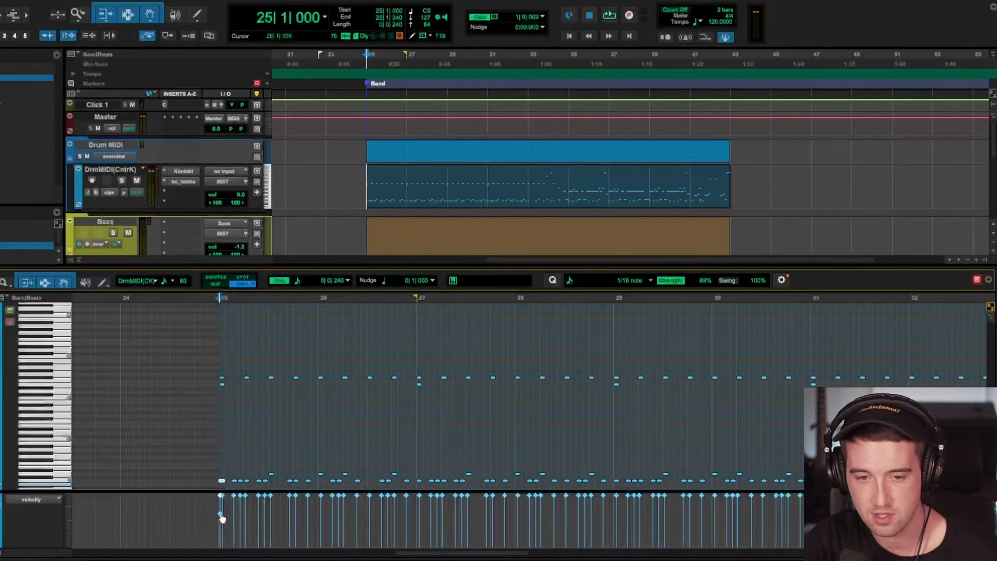
{"action": "key", "text": "space"}
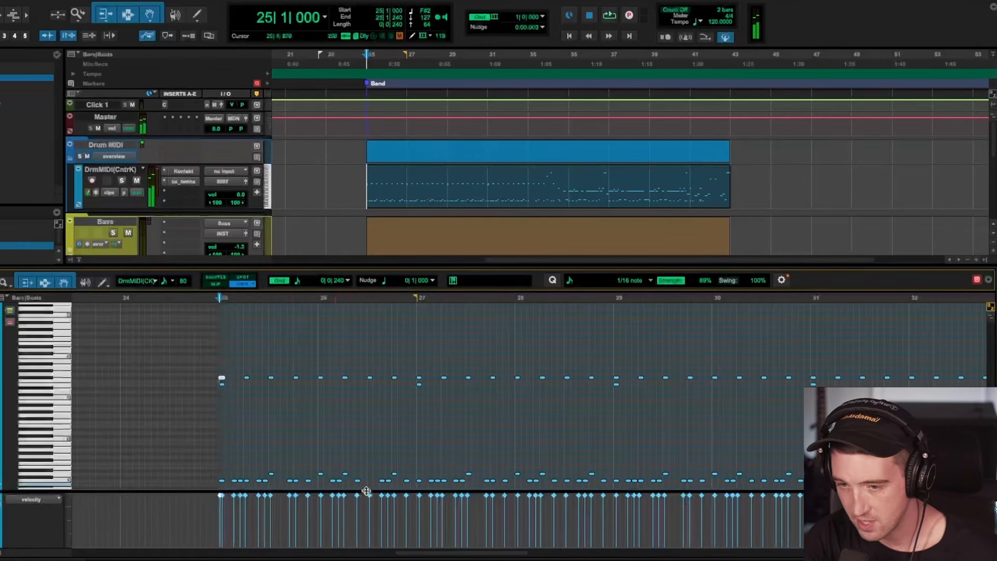
Step: Examine the drum pattern between bars 25 and 34 at close and wide zoom levels
{"action": "left_click", "coordinate": [297, 418]}
{"action": "key", "text": "r"}
{"action": "scroll", "coordinate": [446, 449], "scroll_direction": "right", "scroll_amount": 5}
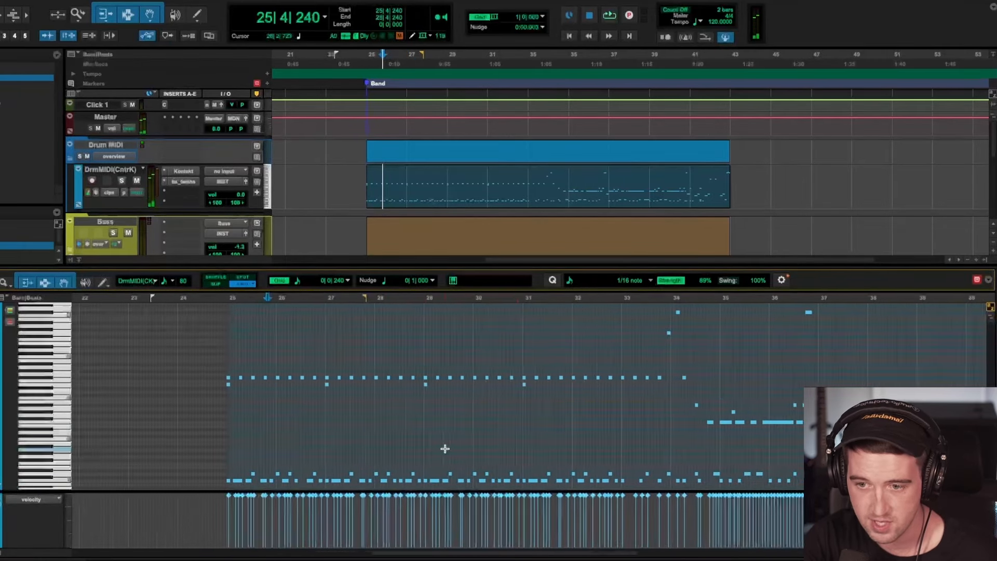
{"action": "left_click", "coordinate": [321, 429]}
{"action": "key", "text": "t"}
{"action": "scroll", "coordinate": [363, 441], "scroll_direction": "left", "scroll_amount": 2}
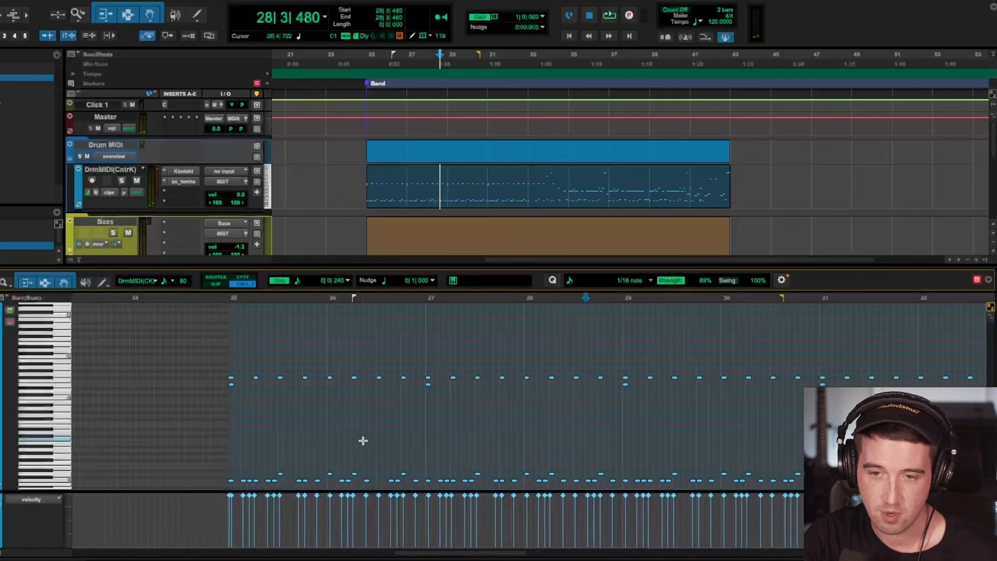
{"action": "scroll", "coordinate": [363, 440], "scroll_direction": "right", "scroll_amount": 2}
{"action": "key", "text": "r"}
{"action": "scroll", "coordinate": [363, 441], "scroll_direction": "right", "scroll_amount": 2}
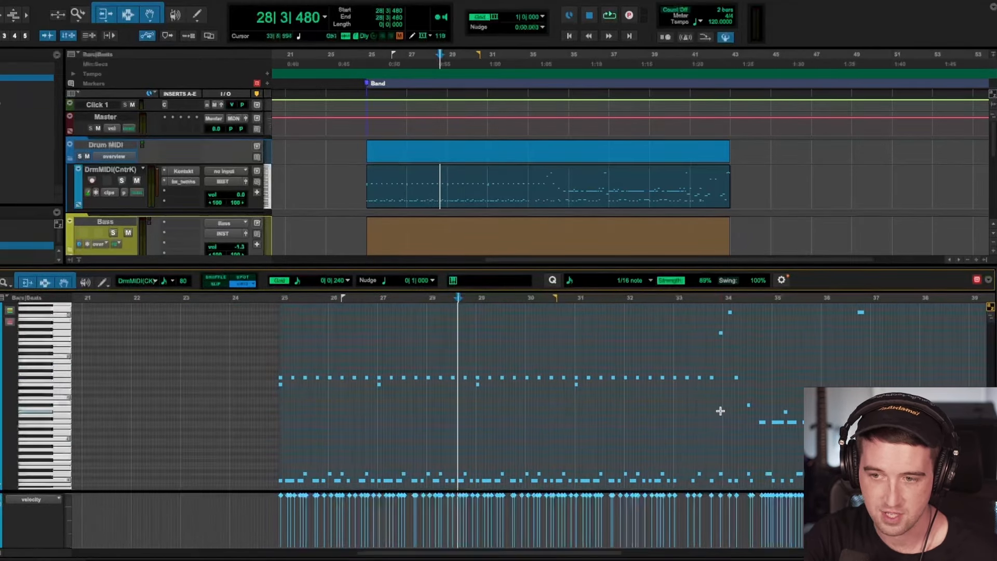
{"action": "key", "text": "t"}
{"action": "scroll", "coordinate": [610, 422], "scroll_direction": "right", "scroll_amount": 1}
{"action": "key", "text": "w"}
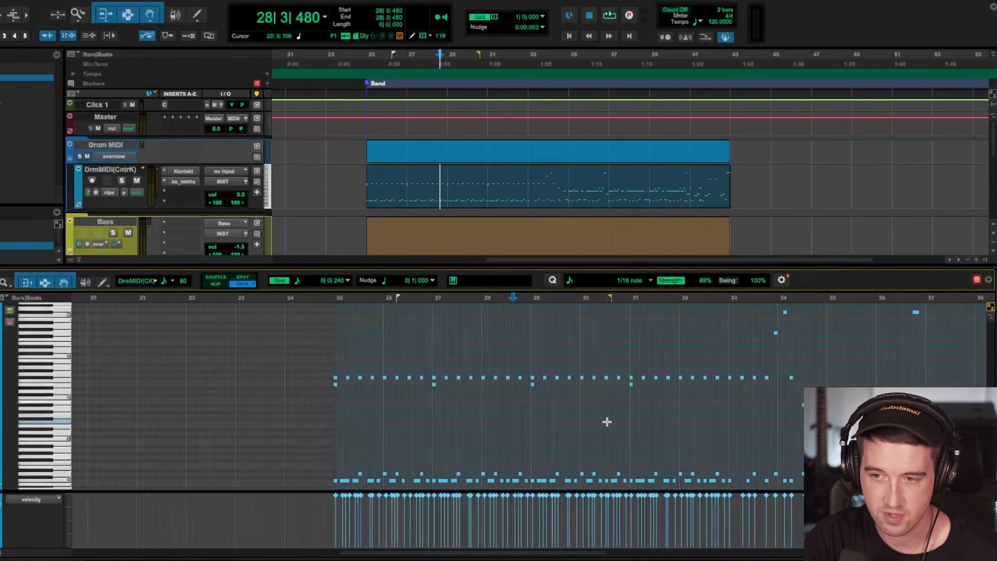
{"action": "left_click", "coordinate": [261, 358]}
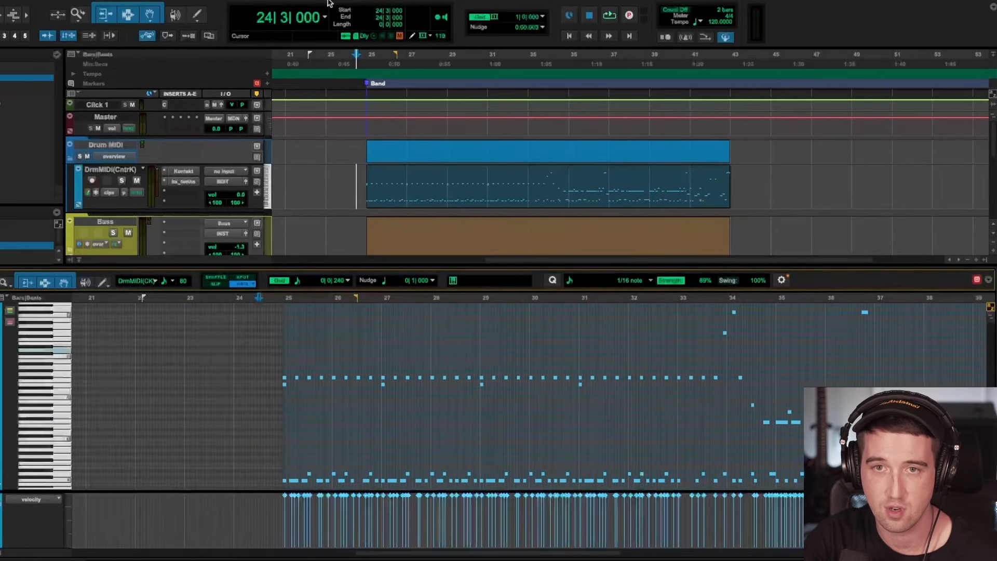
Step: Turn off note audition during editing and lower the velocities of the repeating F#2 and E2 notes from bar 25 to bar 33 by about 15
{"action": "left_click", "coordinate": [444, 20]}
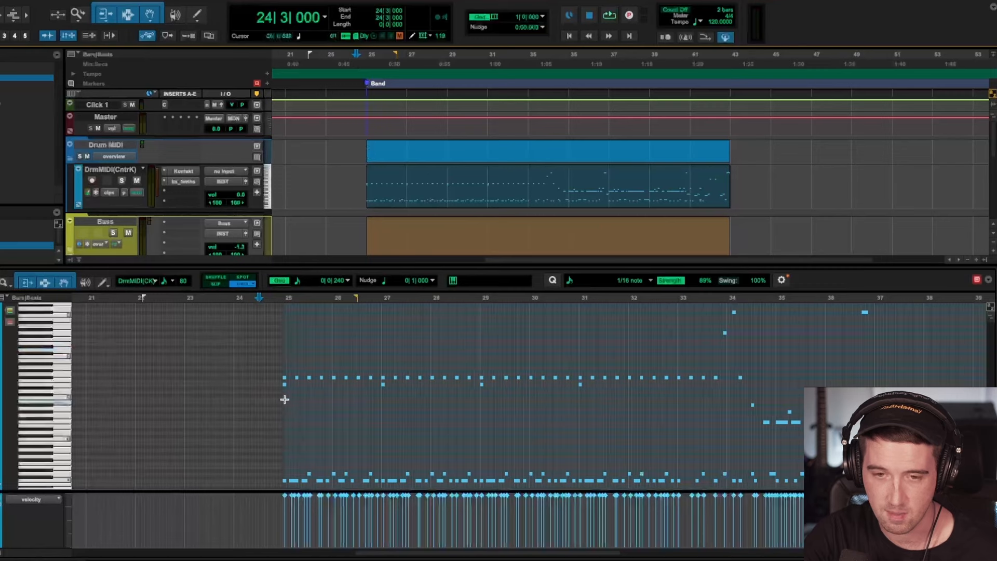
{"action": "left_click_drag", "start_coordinate": [254, 352], "coordinate": [721, 408]}
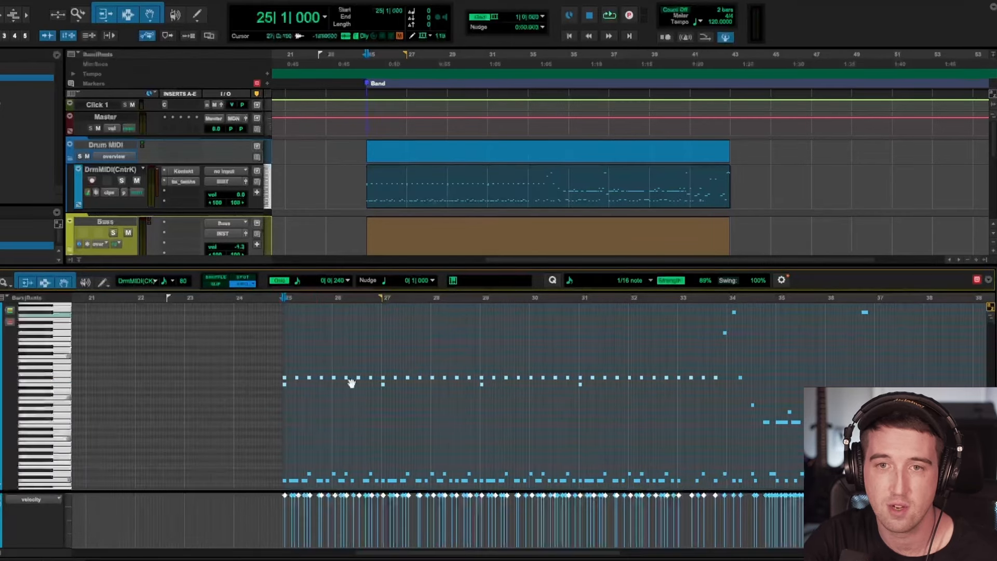
{"action": "left_click_drag", "start_coordinate": [285, 498], "coordinate": [285, 506]}
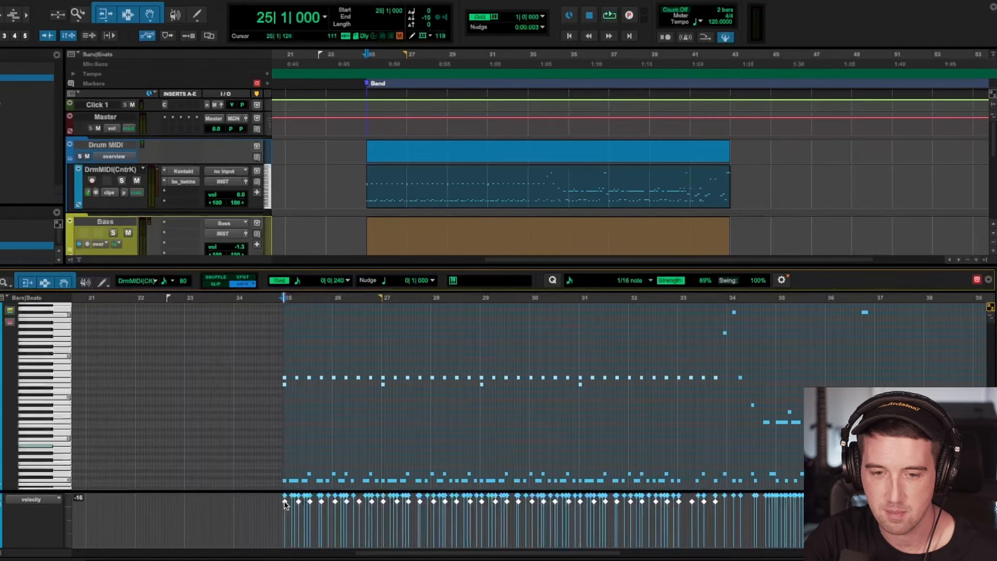
{"action": "left_click_drag", "start_coordinate": [285, 503], "coordinate": [285, 502]}
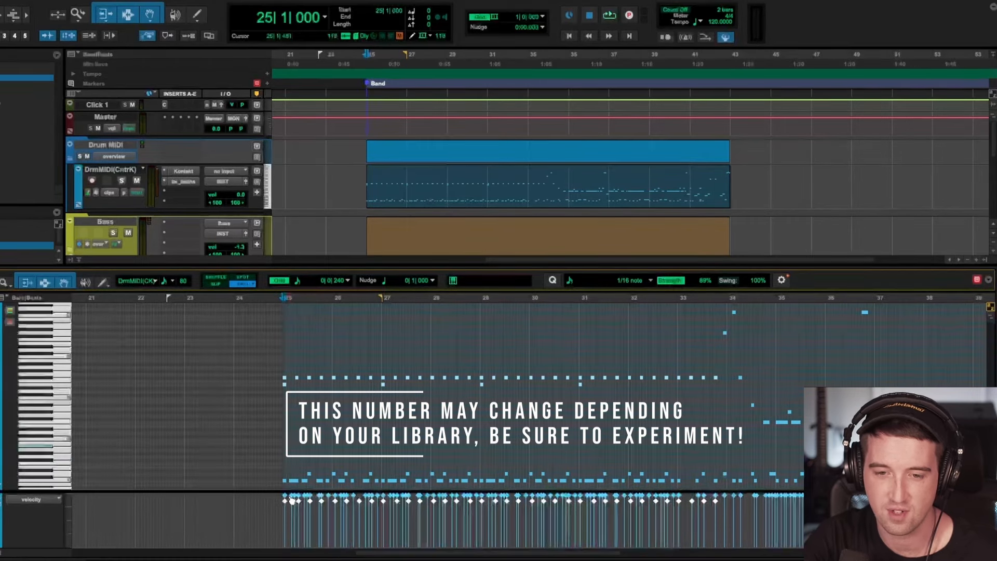
Step: Keep only the bar 25 downbeat accented by raising its E2 and F#2 notes to velocity 127
{"action": "left_click", "coordinate": [283, 428]}
{"action": "key", "text": "t"}
{"action": "key", "text": "t"}
{"action": "scroll", "coordinate": [420, 431], "scroll_direction": "right", "scroll_amount": 7}
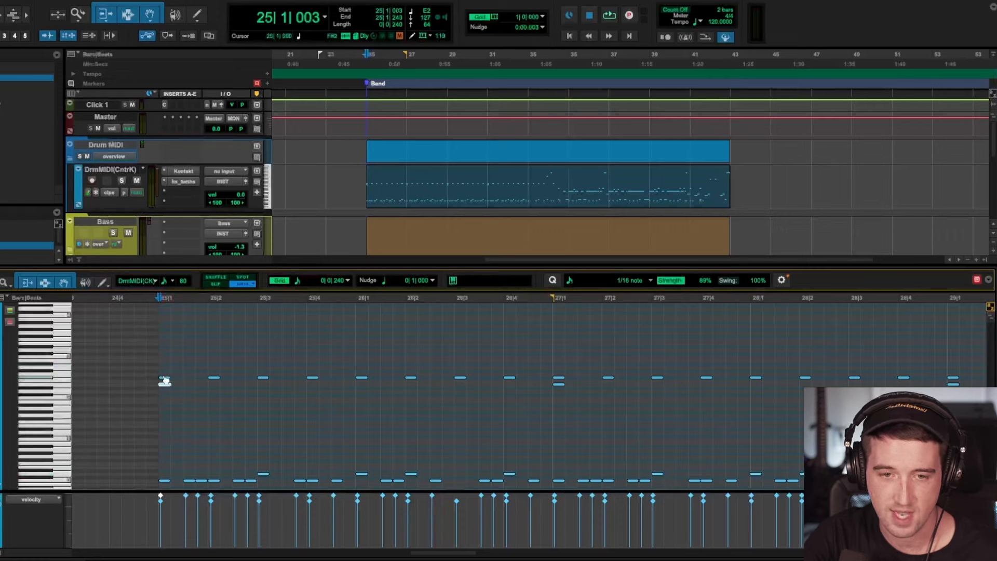
{"action": "left_click_drag", "start_coordinate": [163, 508], "coordinate": [162, 481]}
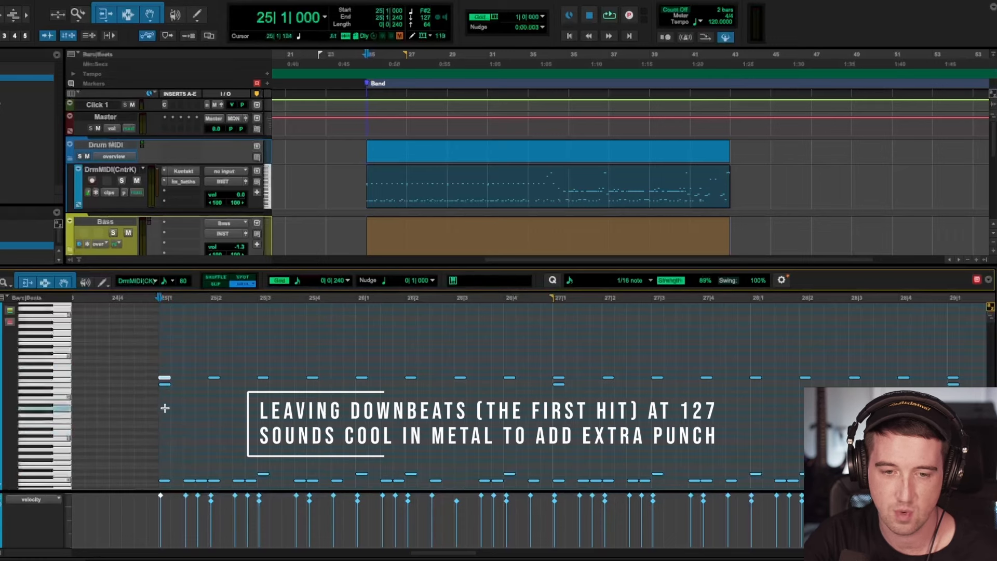
Step: Copy the repeating F#2 notes from bar 25 onward an eighth note later, starting at 25|1|480, to fill the off-beats
{"action": "left_click_drag", "start_coordinate": [208, 355], "coordinate": [224, 389]}
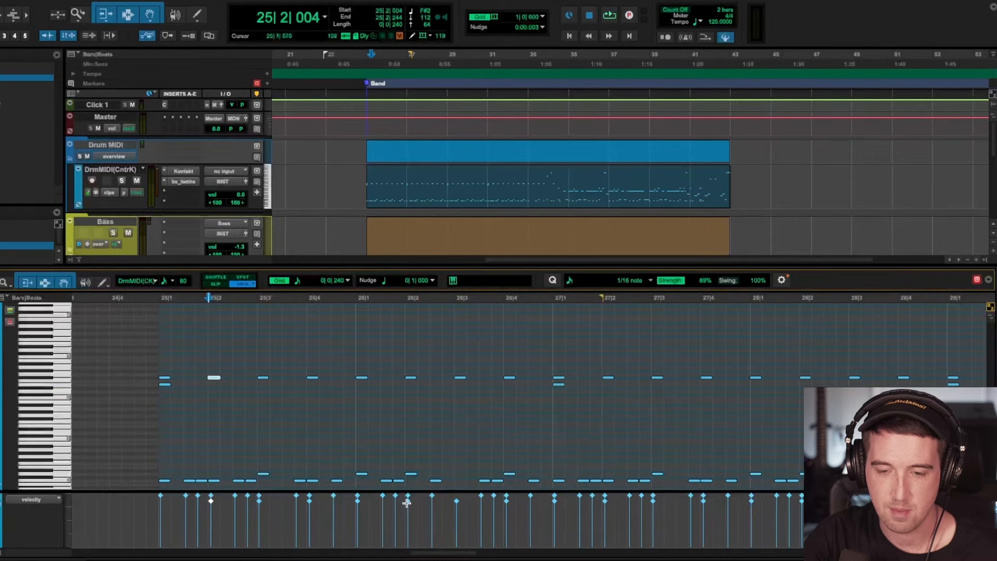
{"action": "scroll", "coordinate": [373, 419], "scroll_direction": "down", "scroll_amount": 5}
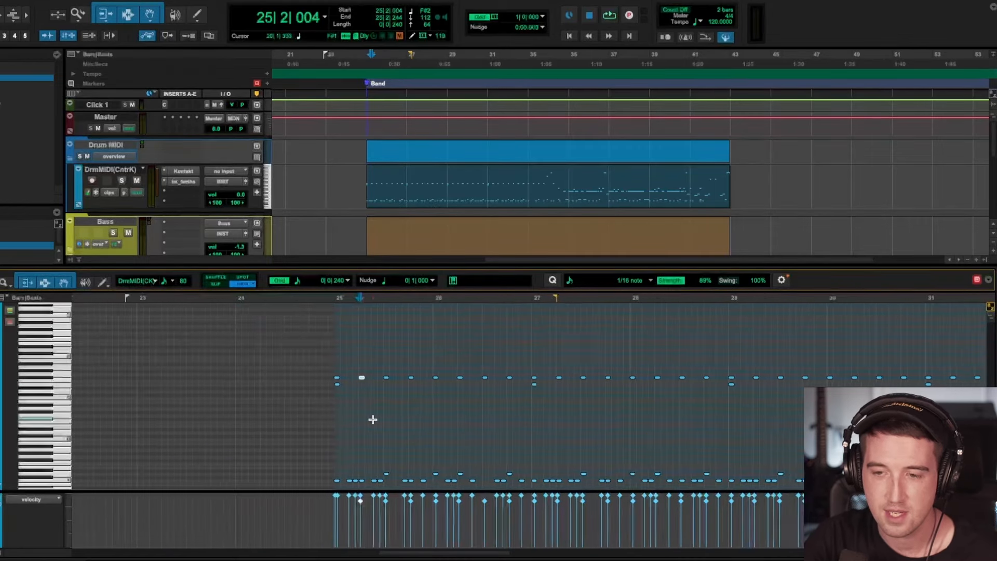
{"action": "left_click_drag", "start_coordinate": [223, 366], "coordinate": [674, 380]}
{"action": "scroll", "coordinate": [674, 379], "scroll_direction": "up", "scroll_amount": 5}
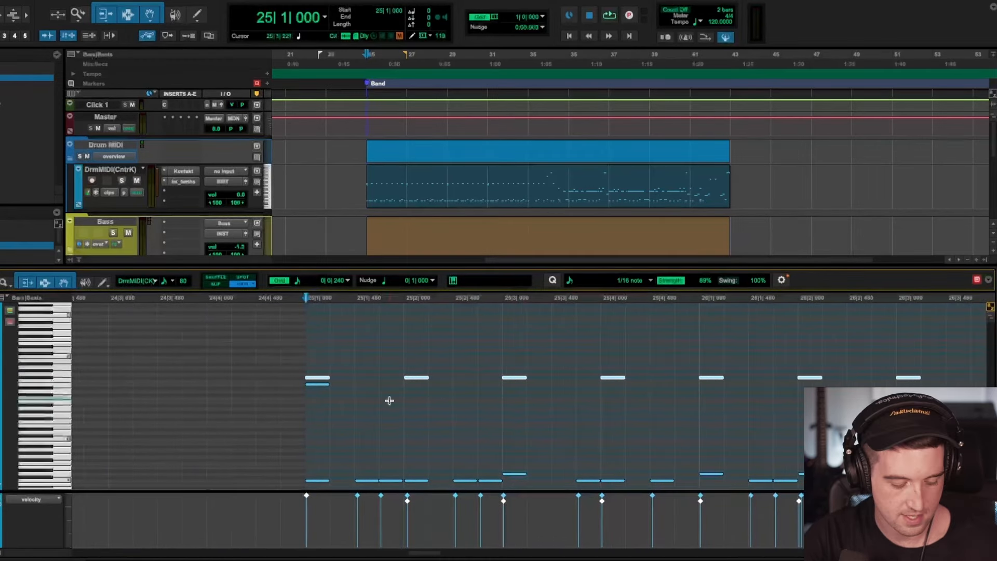
{"action": "left_click_drag", "start_coordinate": [332, 382], "coordinate": [363, 383]}
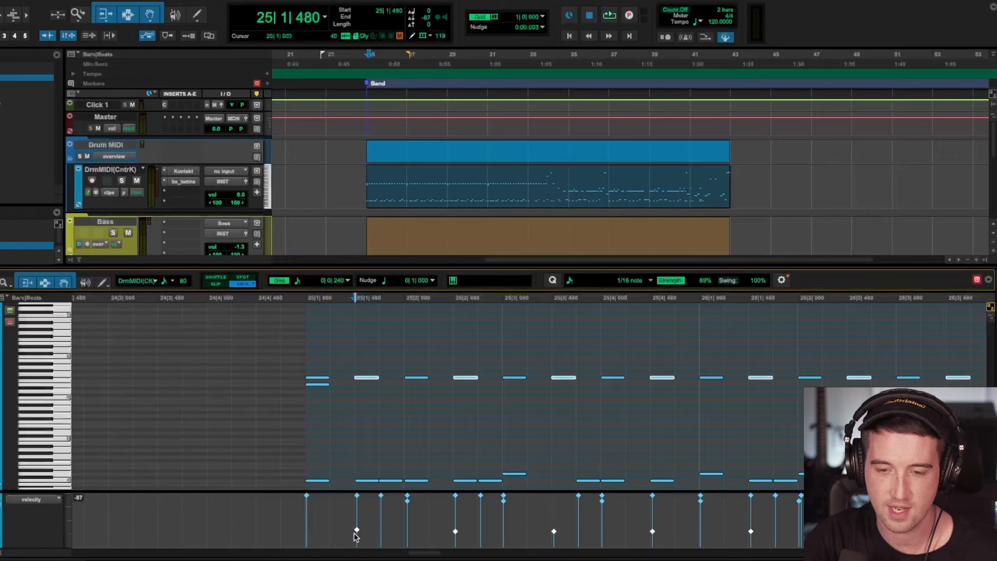
Step: Try lowering the velocities of all the copied off-beat F#2 notes by roughly 90 and check them across bars 25 to 33
{"action": "left_click_drag", "start_coordinate": [357, 542], "coordinate": [357, 543]}
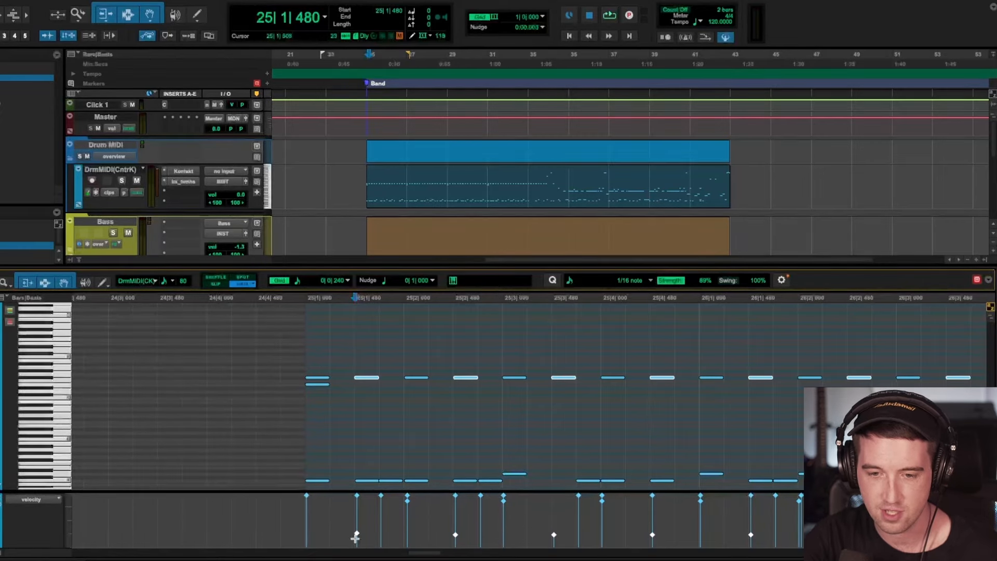
{"action": "key", "text": "r"}
{"action": "key", "text": "r"}
{"action": "scroll", "coordinate": [406, 456], "scroll_direction": "right", "scroll_amount": 8}
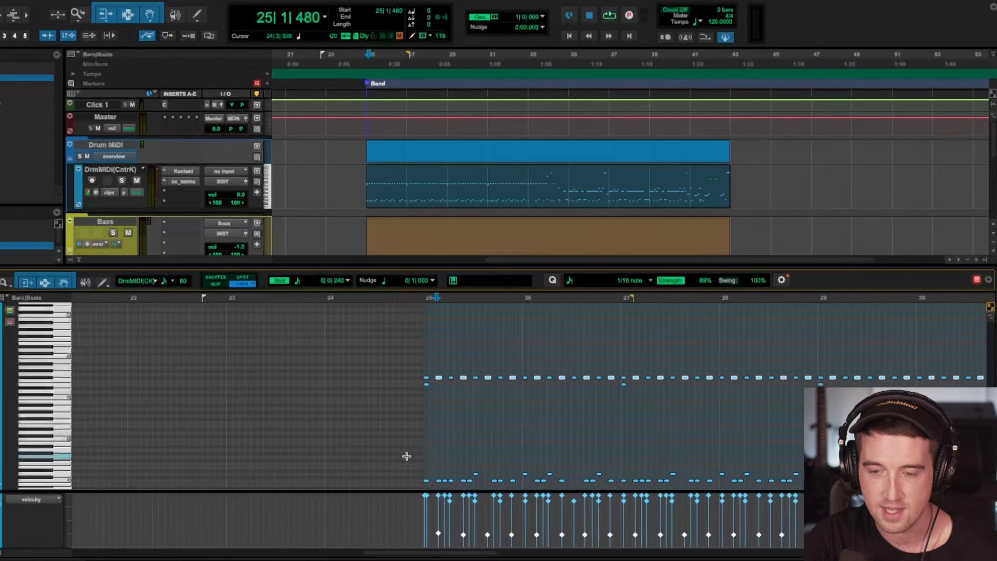
{"action": "scroll", "coordinate": [406, 456], "scroll_direction": "right", "scroll_amount": 5}
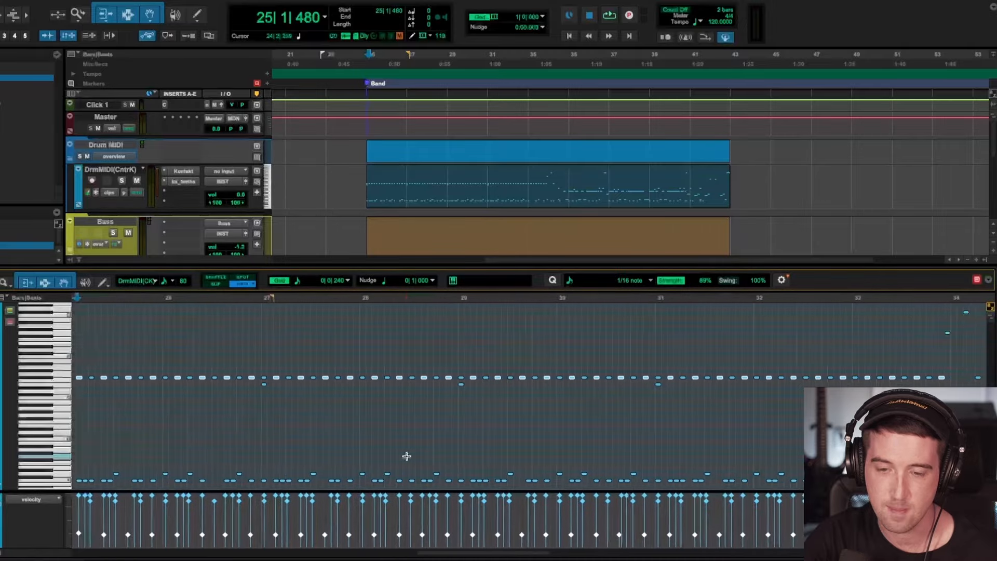
{"action": "scroll", "coordinate": [407, 456], "scroll_direction": "left", "scroll_amount": 2}
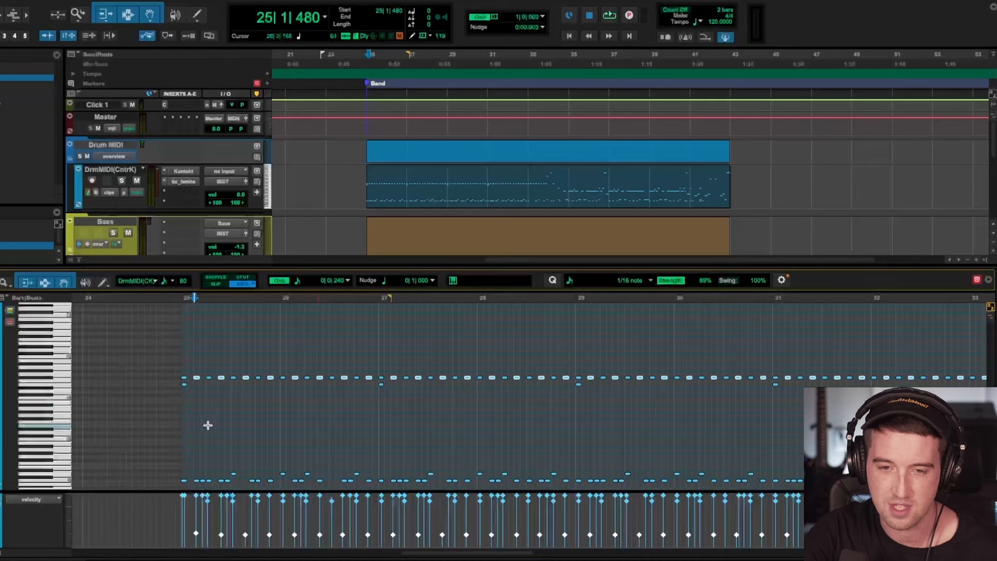
Step: Undo the velocity reduction on the off-beat F#2 notes and play the pattern from 25|1|480
{"action": "left_click", "coordinate": [175, 417]}
{"action": "key", "text": "t"}
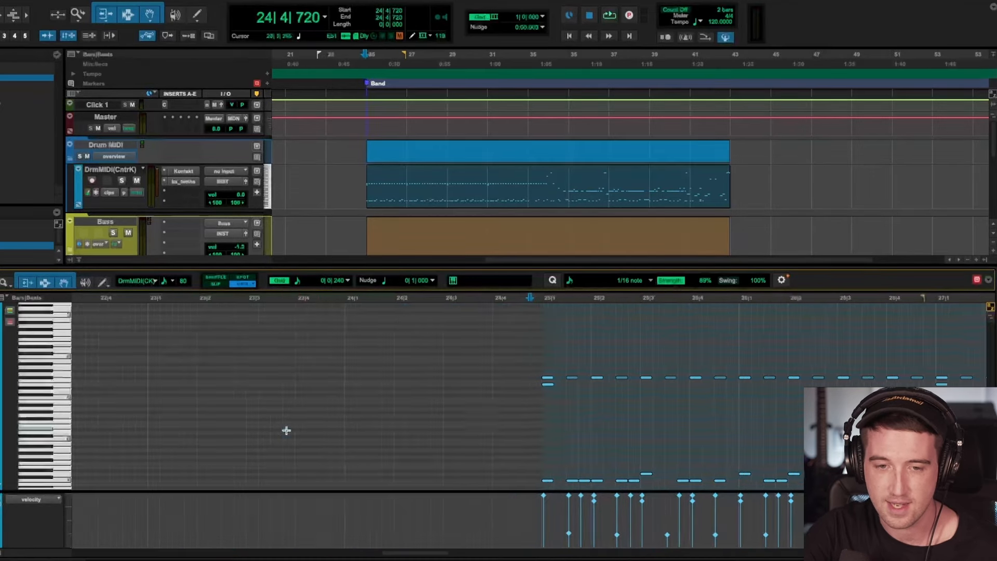
{"action": "scroll", "coordinate": [287, 430], "scroll_direction": "right", "scroll_amount": 8}
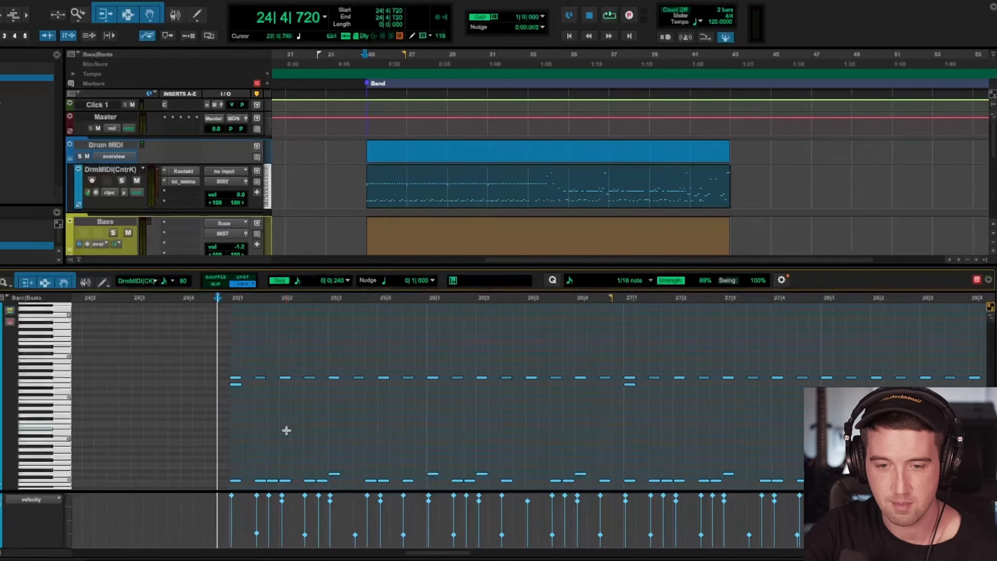
{"action": "scroll", "coordinate": [286, 430], "scroll_direction": "left", "scroll_amount": 1}
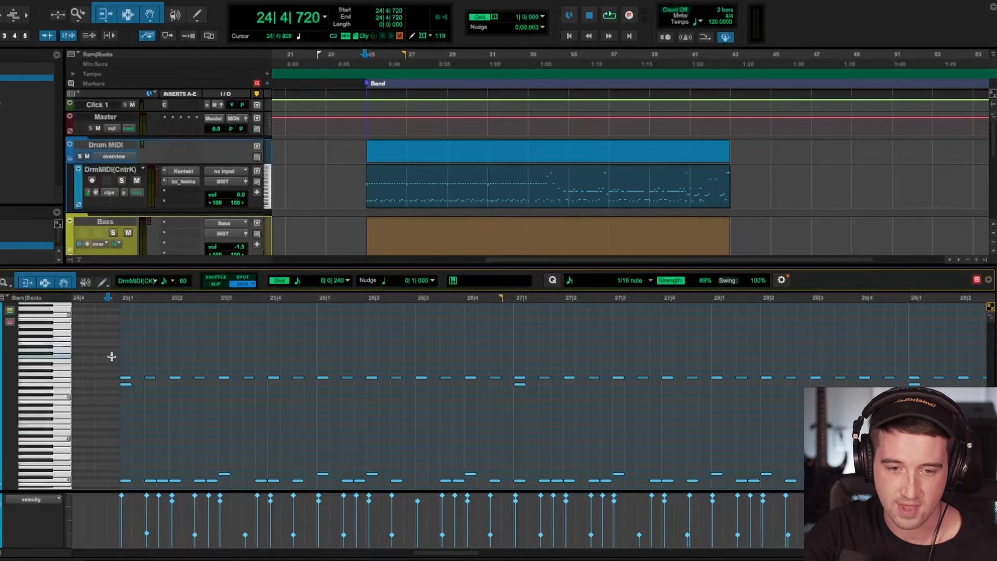
{"action": "key", "text": "ctrl+z"}
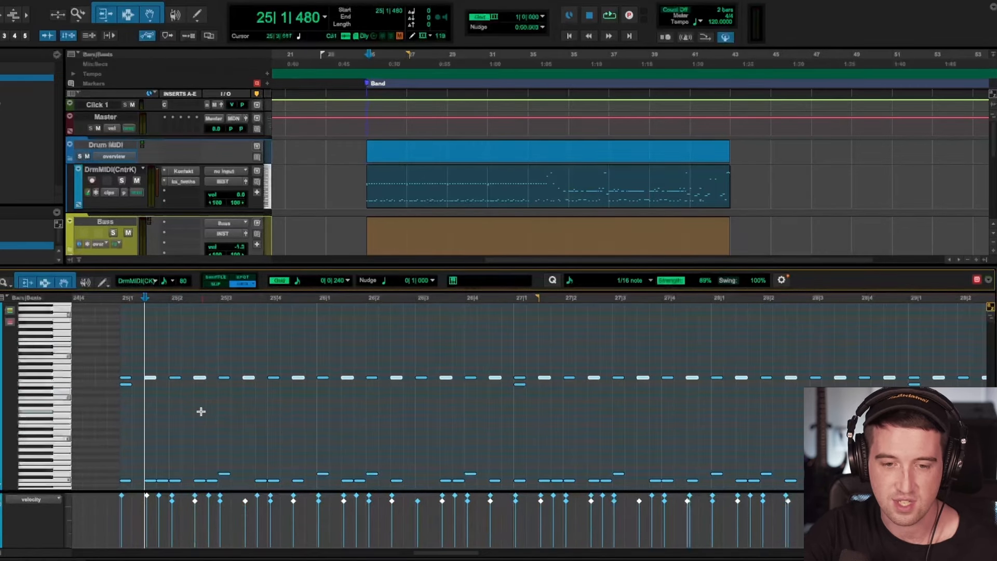
{"action": "key", "text": "space"}
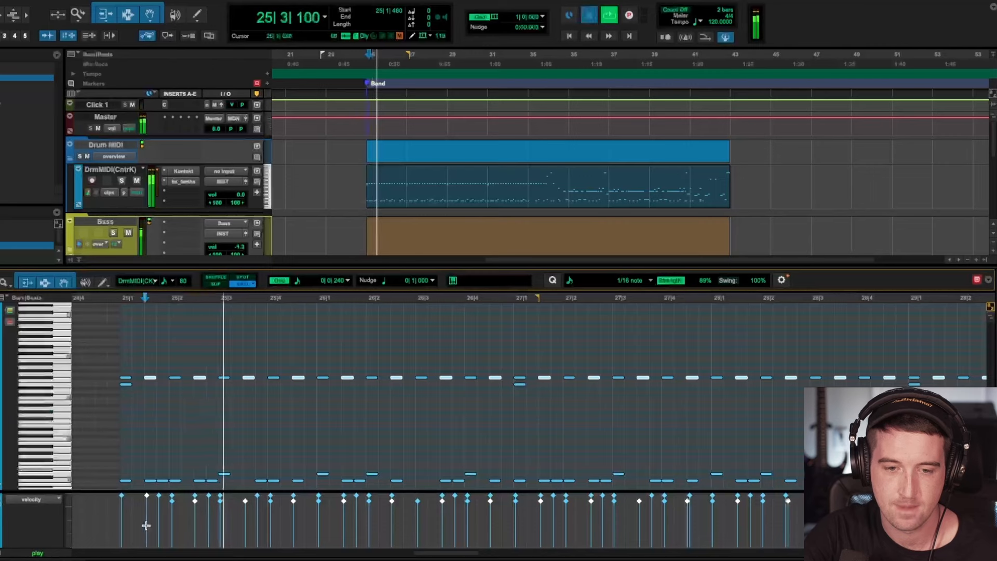
{"action": "key", "text": "space"}
Step: Lower the off-beat F#2 velocities to about 34, solo the Drum MIDI folder and audition the pattern from bar 25
{"action": "left_click_drag", "start_coordinate": [147, 496], "coordinate": [146, 517]}
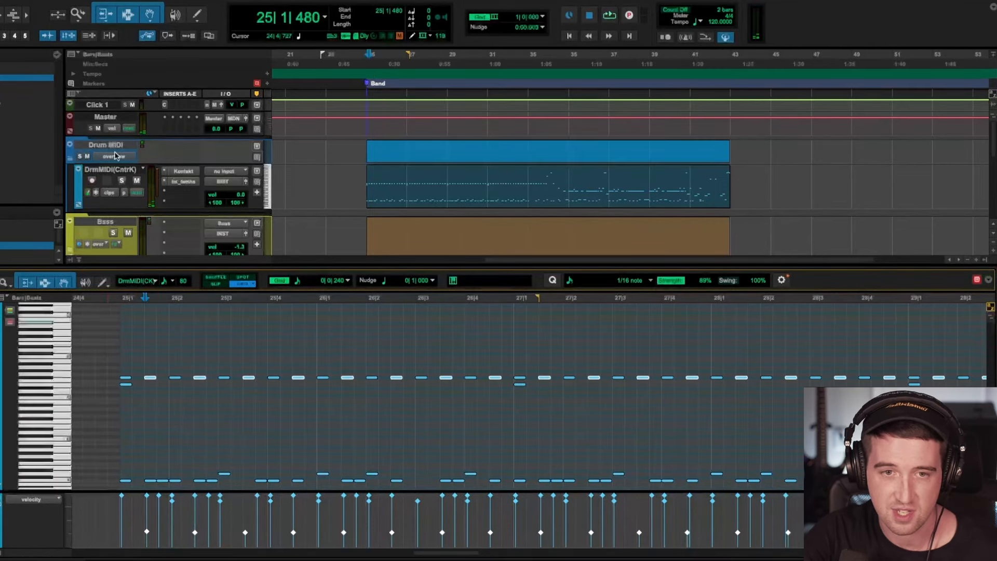
{"action": "left_click", "coordinate": [80, 156]}
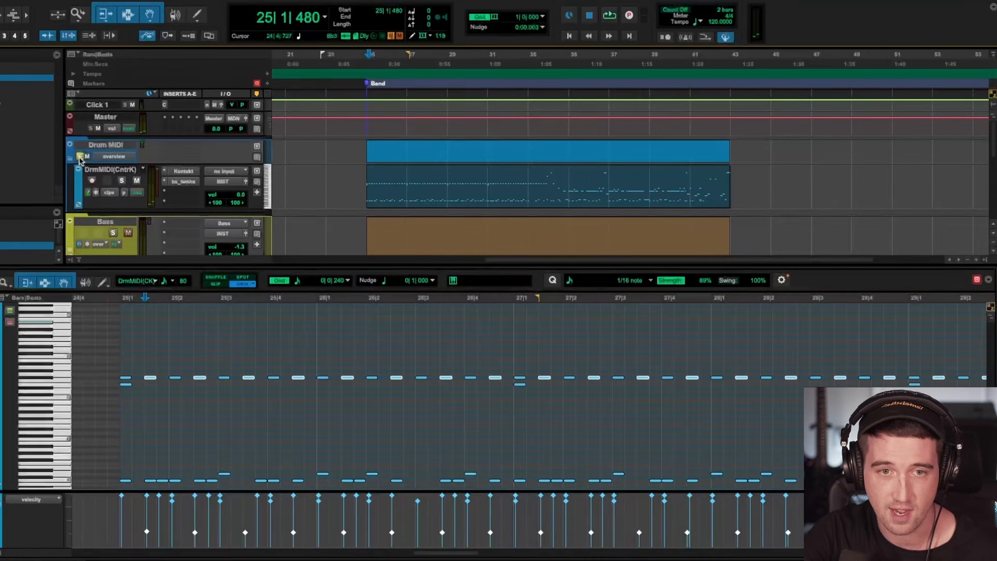
{"action": "key", "text": "space"}
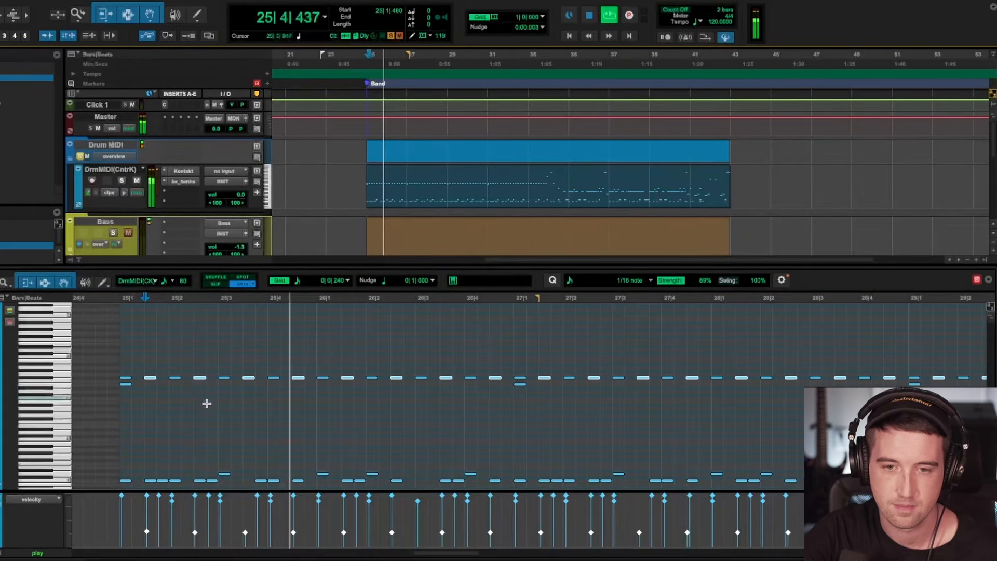
{"action": "scroll", "coordinate": [230, 423], "scroll_direction": "right", "scroll_amount": 1}
{"action": "scroll", "coordinate": [229, 423], "scroll_direction": "right", "scroll_amount": 3}
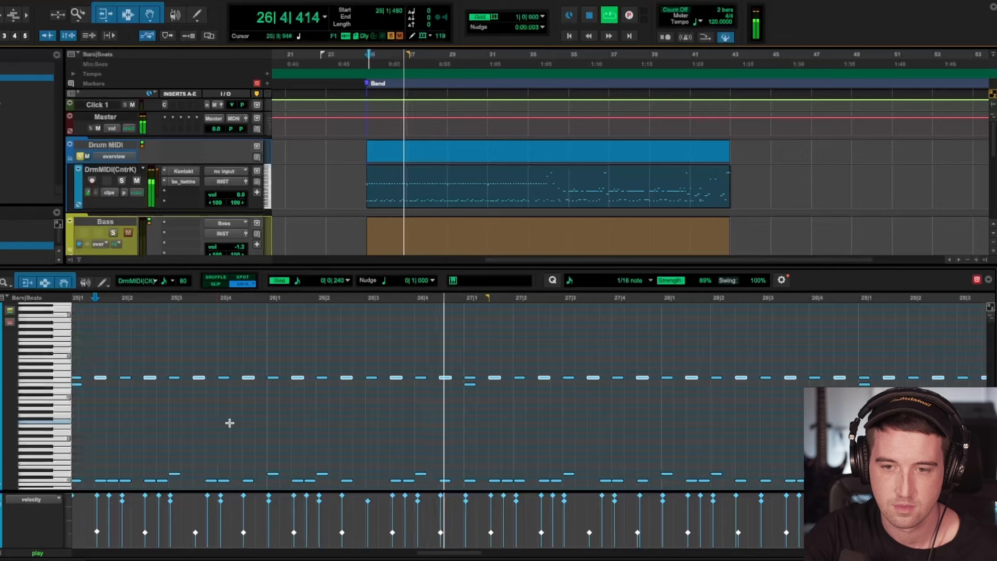
{"action": "key", "text": "r"}
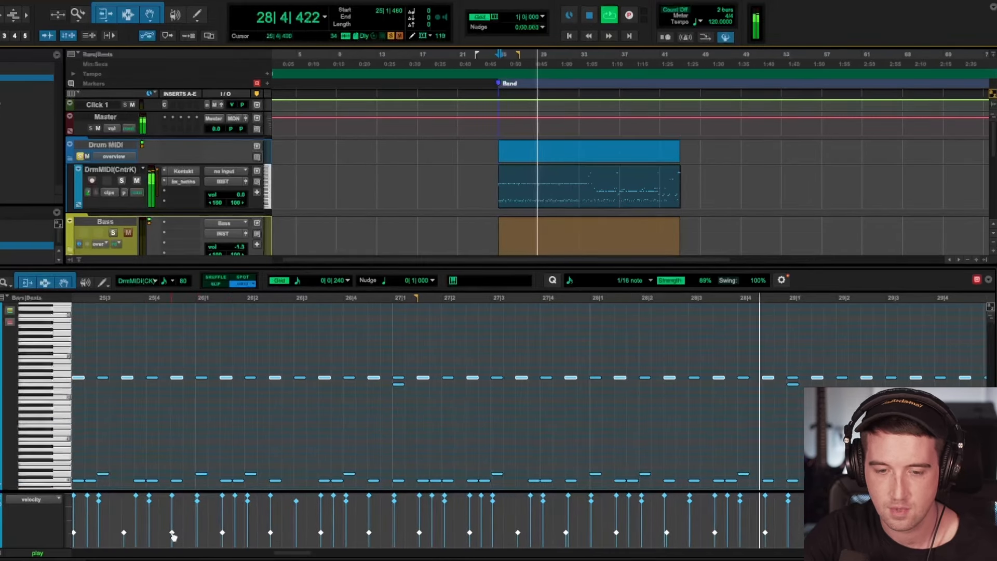
{"action": "key", "text": "space"}
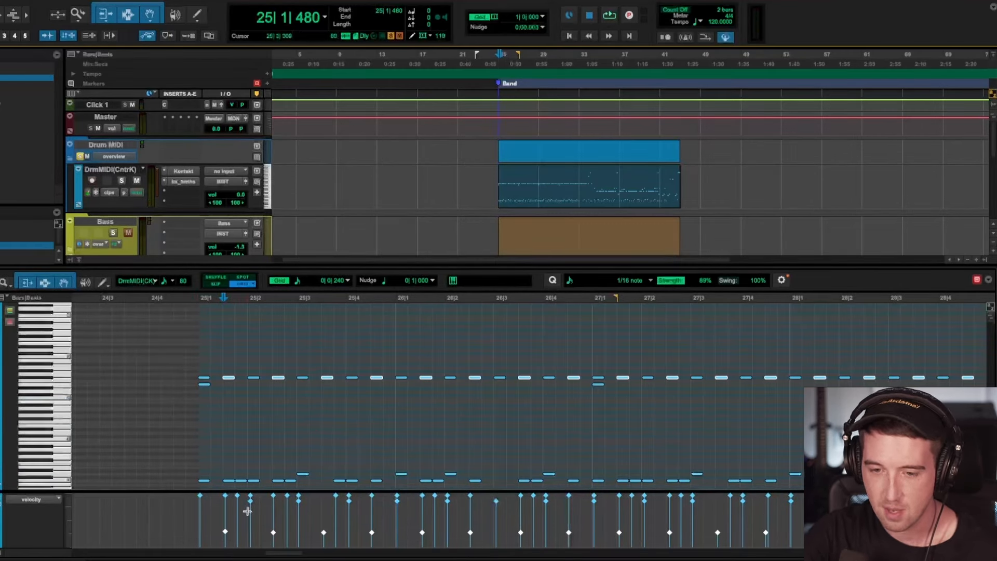
Step: Play the soloed drums while trying the off-beat F#2 notes at a higher velocity of about 92
{"action": "key", "text": "space"}
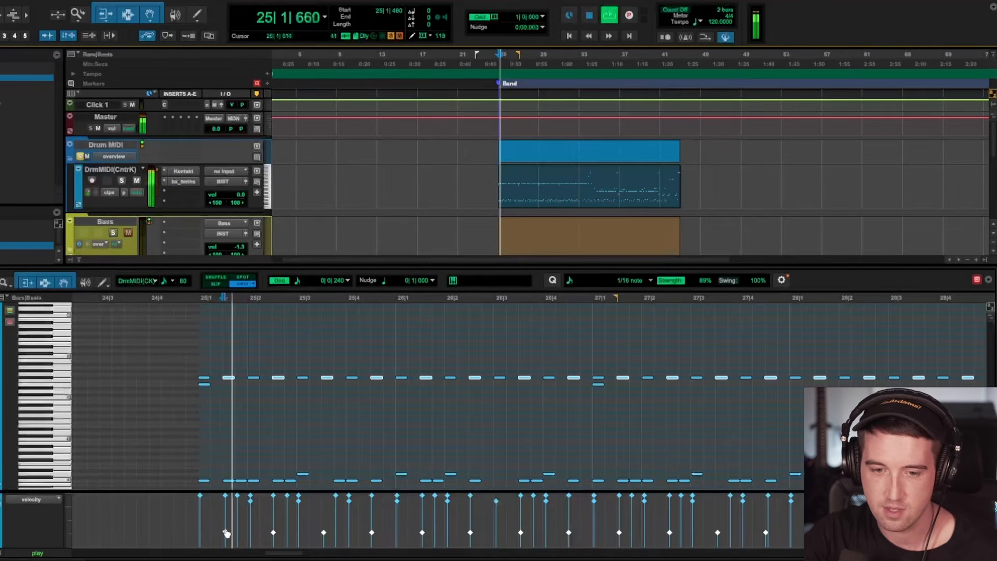
{"action": "left_click_drag", "start_coordinate": [224, 525], "coordinate": [226, 512]}
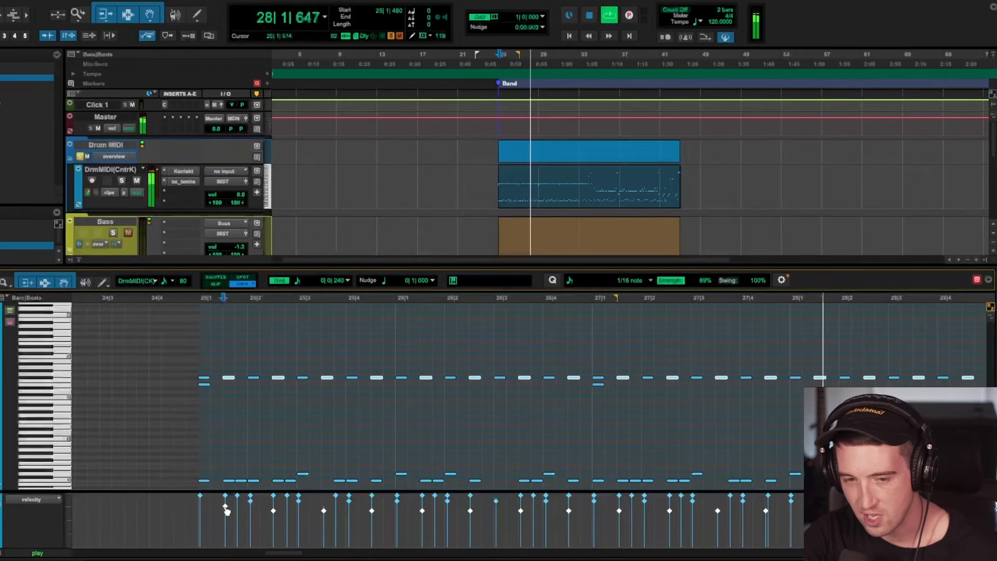
{"action": "key", "text": "space"}
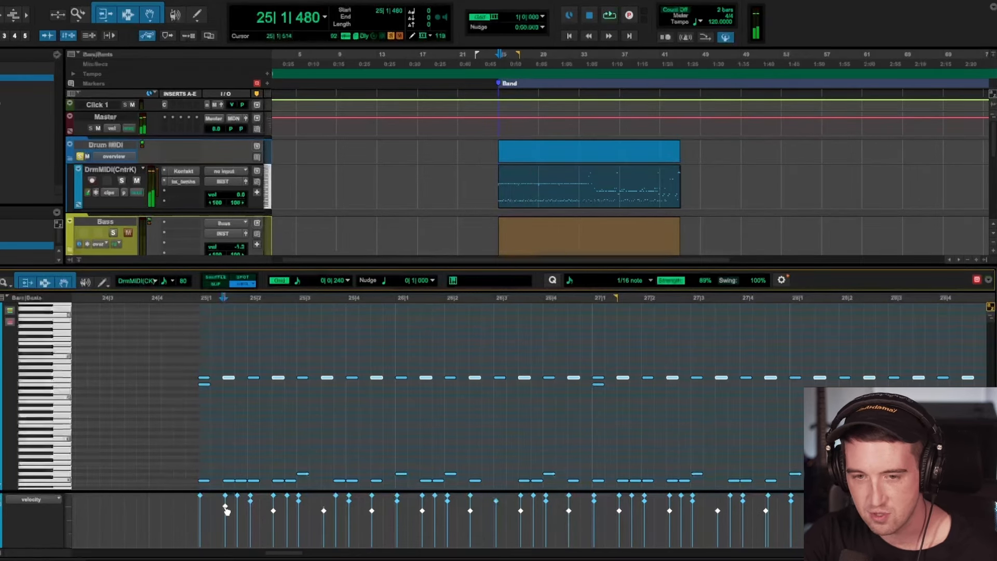
Step: Bring the off-beat F#2 velocities down to a soft ghost-hit level of about 34 and play the soloed drums
{"action": "left_click_drag", "start_coordinate": [225, 518], "coordinate": [223, 523]}
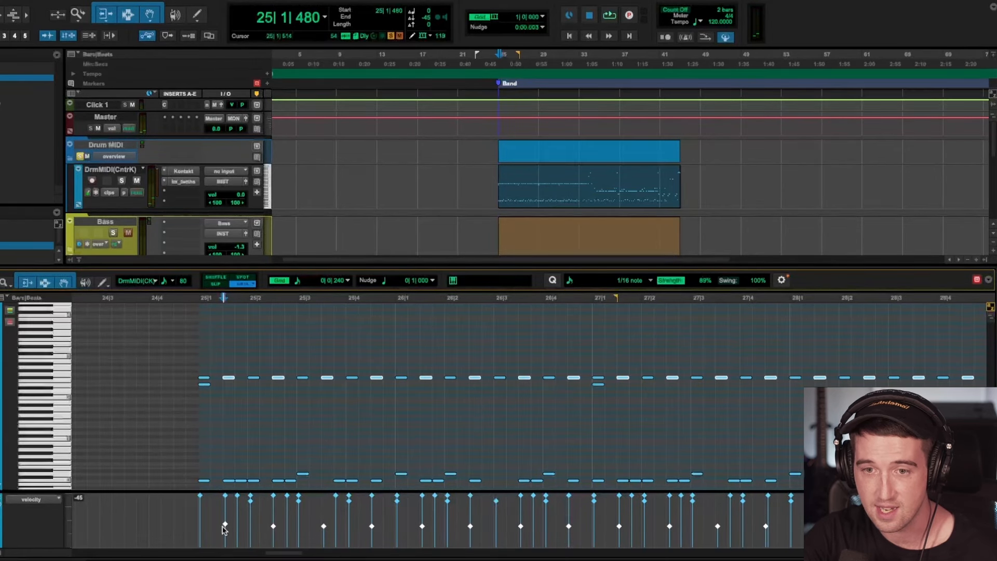
{"action": "left_click_drag", "start_coordinate": [223, 528], "coordinate": [223, 534]}
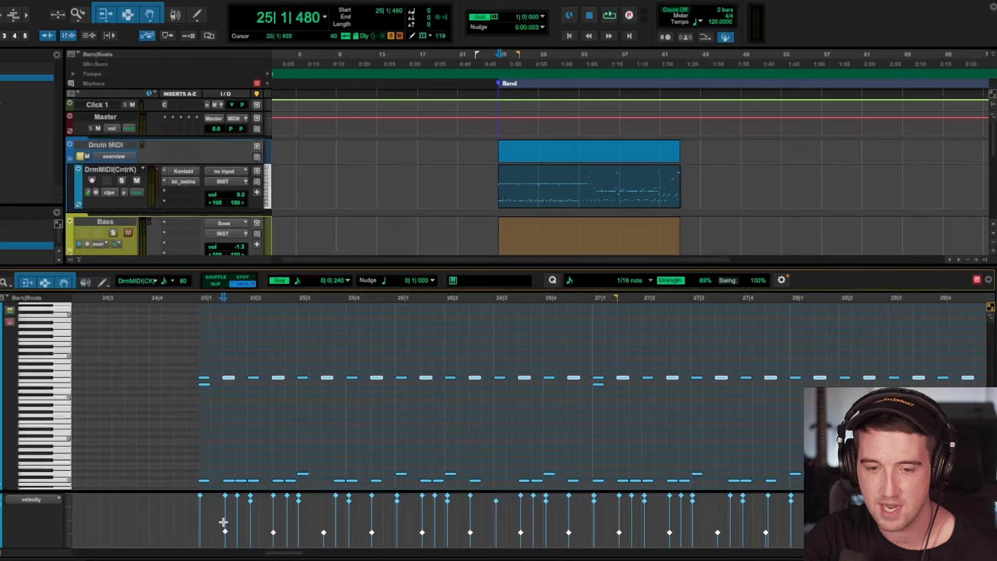
{"action": "key", "text": "space"}
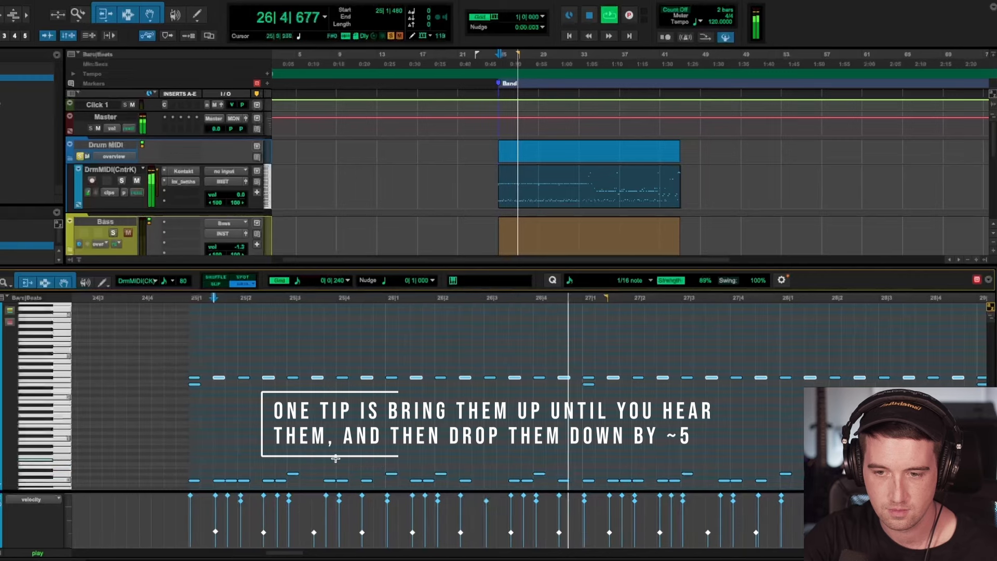
{"action": "scroll", "coordinate": [336, 459], "scroll_direction": "right", "scroll_amount": 1}
{"action": "key", "text": "r"}
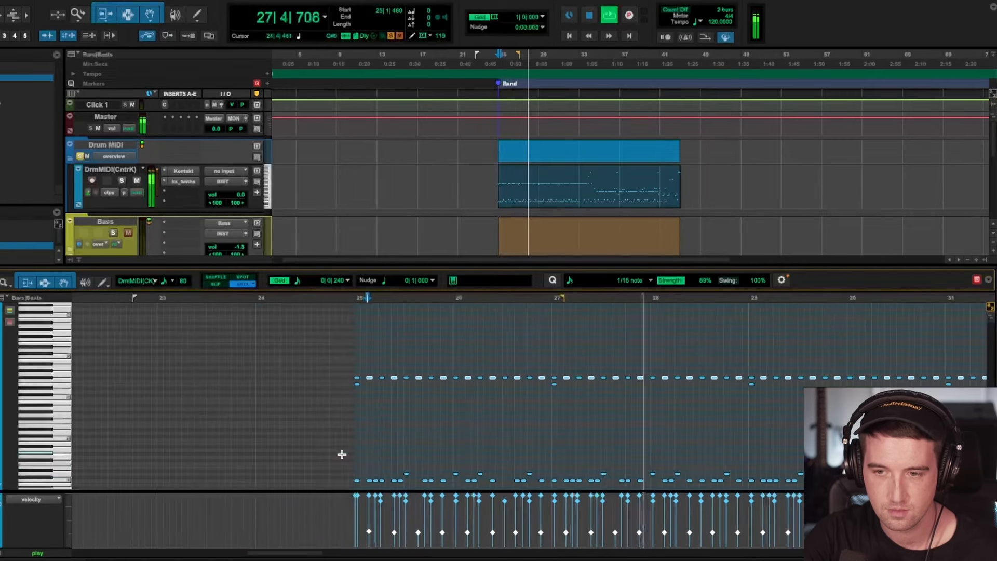
{"action": "key", "text": "space"}
Step: Stop playback, clear the note selection and examine the C0 kick notes and their velocities from the downbeat of bar 25
{"action": "scroll", "coordinate": [342, 455], "scroll_direction": "right", "scroll_amount": 3}
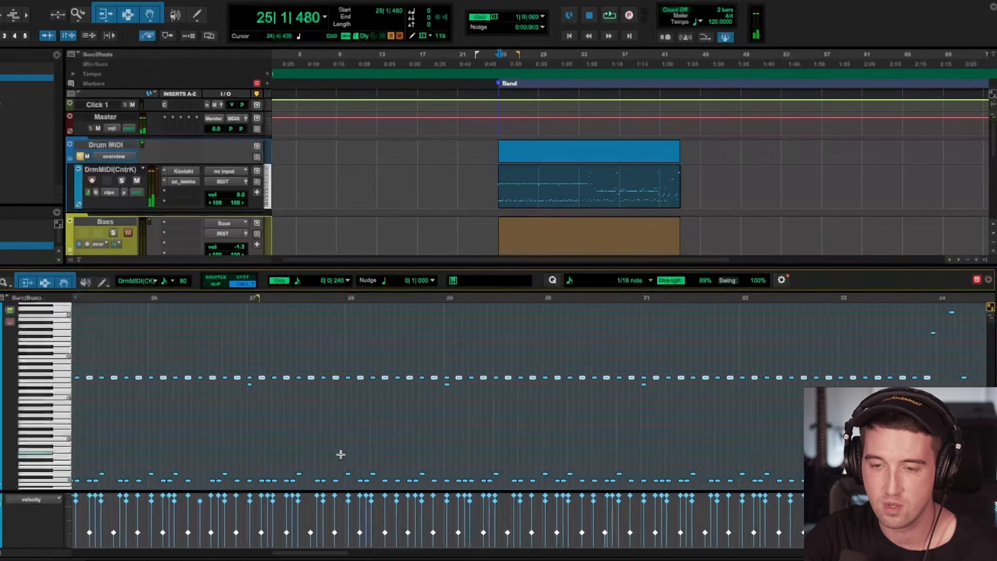
{"action": "scroll", "coordinate": [338, 454], "scroll_direction": "left", "scroll_amount": 3}
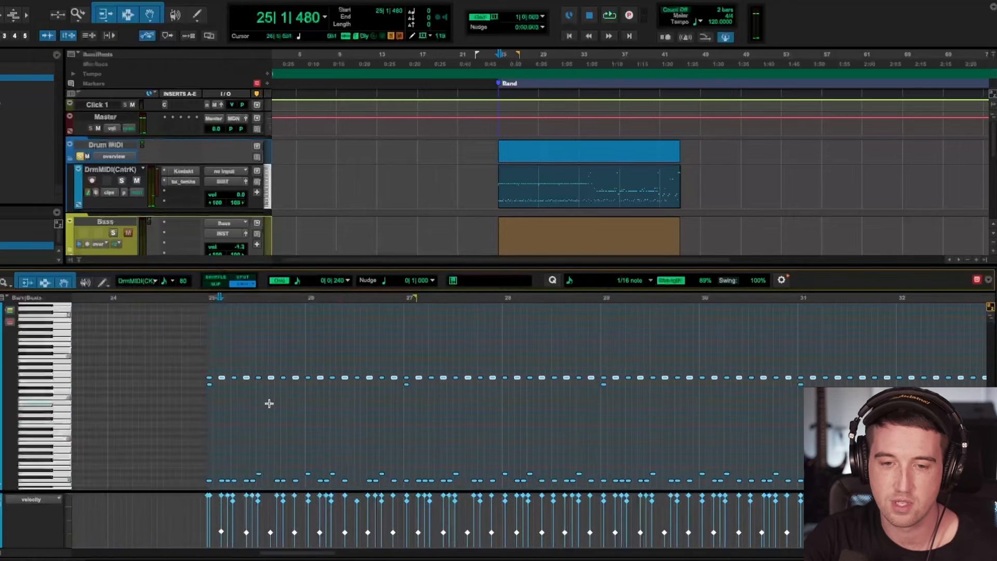
{"action": "left_click", "coordinate": [235, 407]}
{"action": "key", "text": "e"}
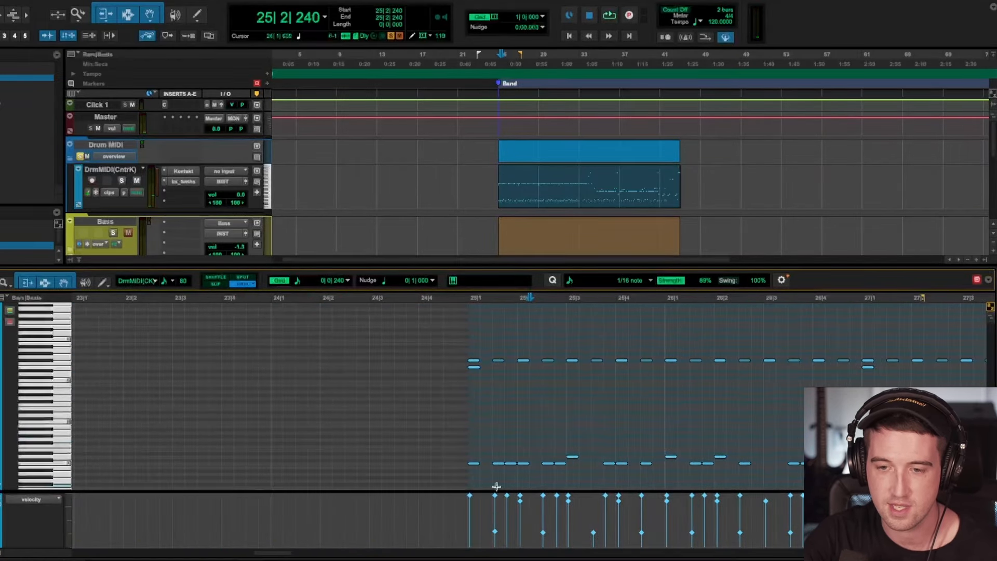
{"action": "scroll", "coordinate": [494, 454], "scroll_direction": "right", "scroll_amount": 3}
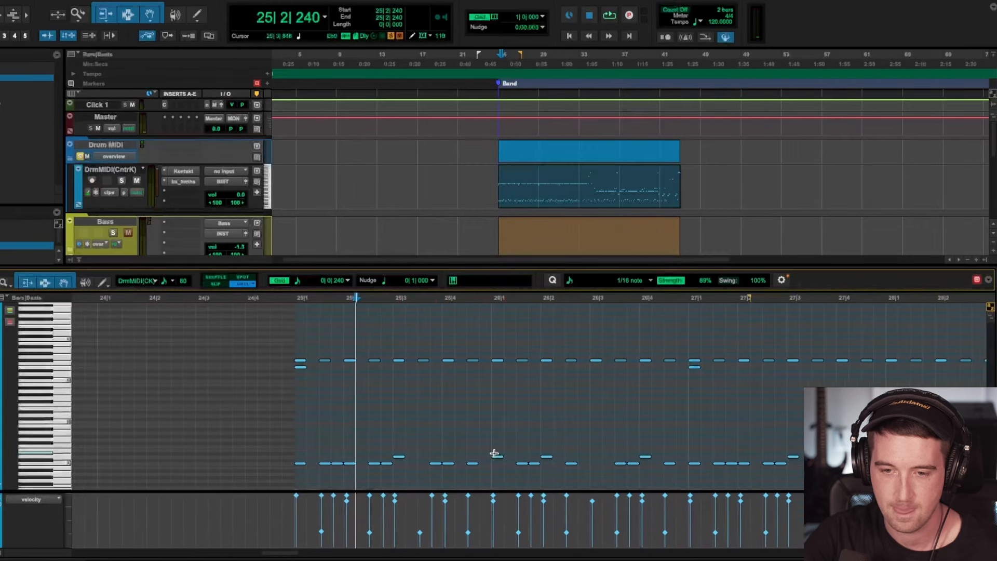
{"action": "scroll", "coordinate": [495, 454], "scroll_direction": "right", "scroll_amount": 1}
{"action": "left_click", "coordinate": [319, 452]}
{"action": "key", "text": "t"}
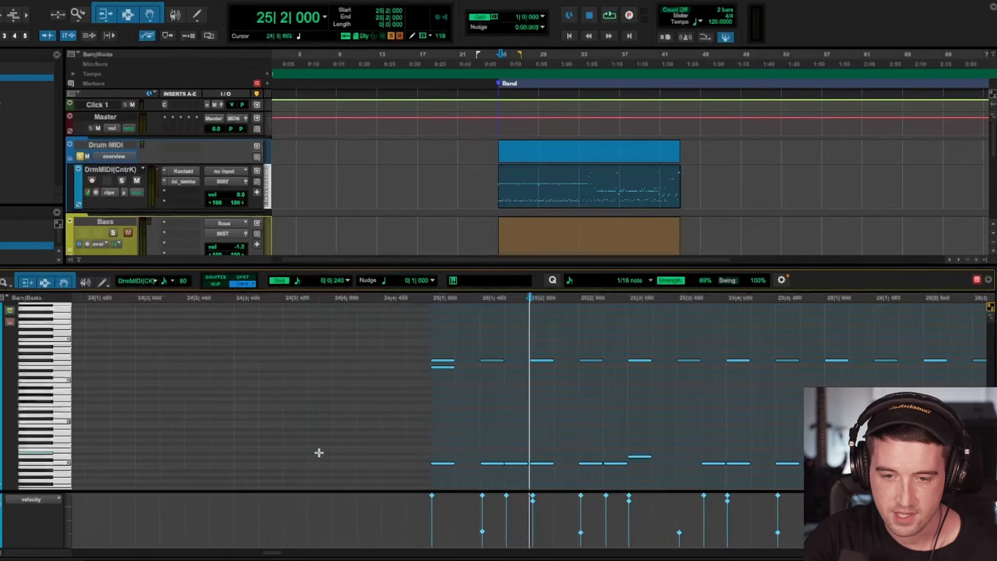
{"action": "scroll", "coordinate": [319, 453], "scroll_direction": "right", "scroll_amount": 4}
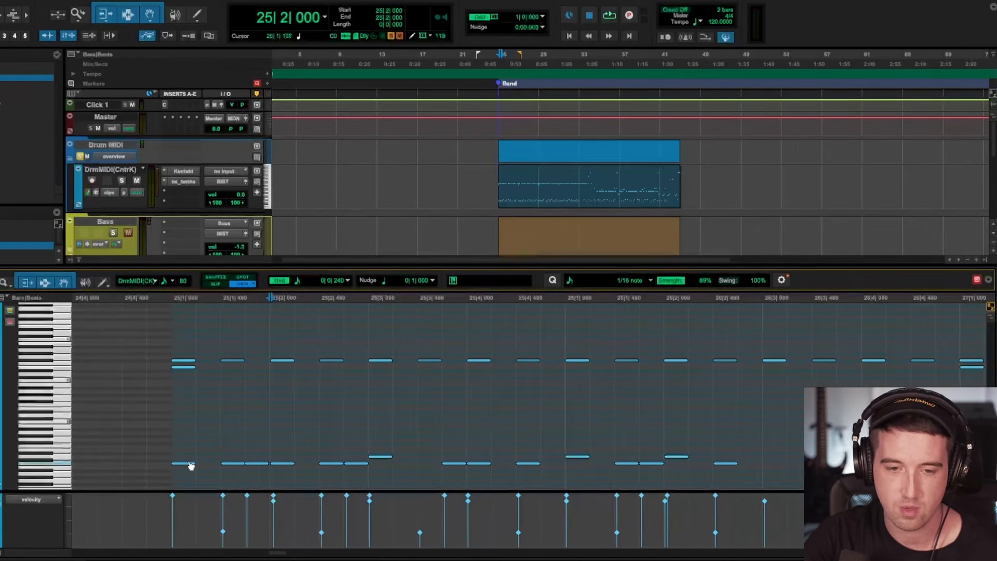
{"action": "left_click", "coordinate": [191, 466]}
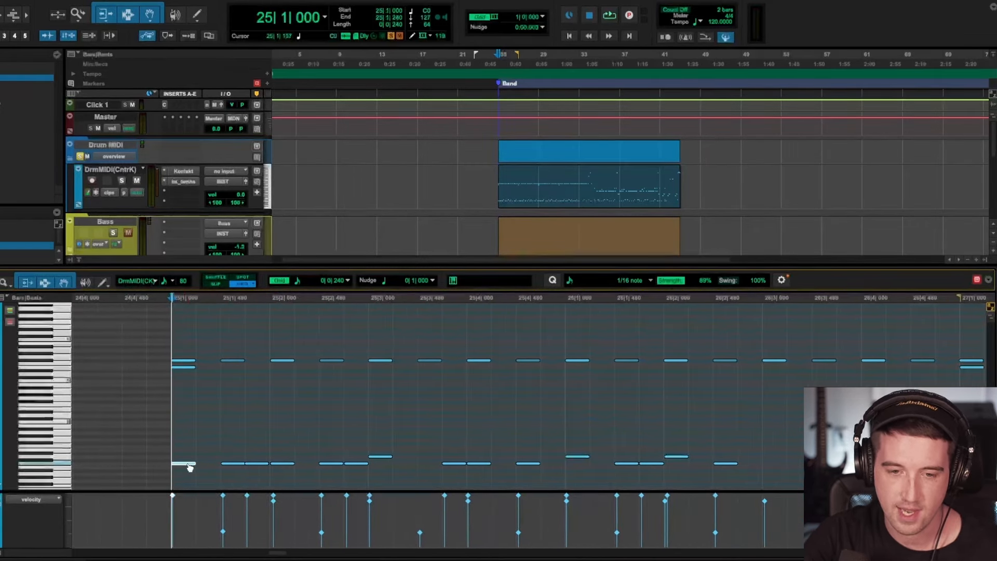
{"action": "left_click", "coordinate": [233, 445]}
{"action": "key", "text": "r"}
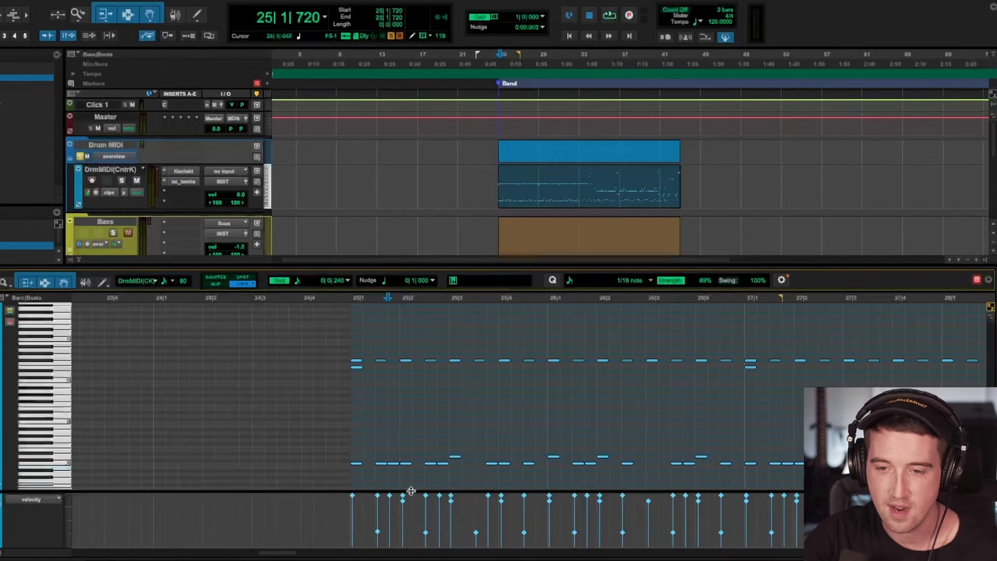
Step: Select the C0 kick notes following the opening downbeat of bar 25 and lower their velocities slightly below the downbeat hit
{"action": "key", "text": "w"}
{"action": "key", "text": "w"}
{"action": "key", "text": "w"}
{"action": "key", "text": "w"}
{"action": "scroll", "coordinate": [411, 491], "scroll_direction": "right", "scroll_amount": 3}
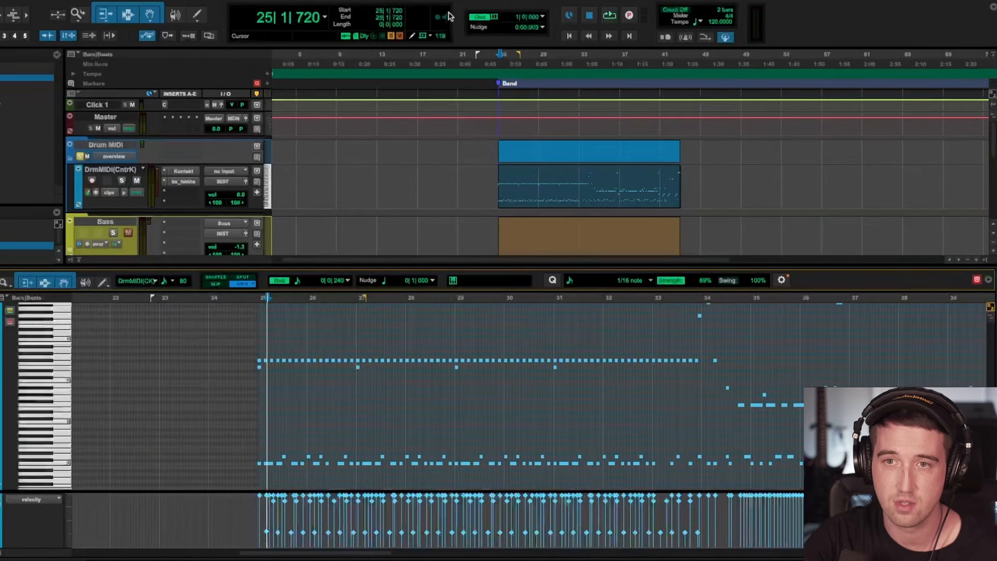
{"action": "left_click", "coordinate": [349, 410]}
{"action": "key", "text": "e"}
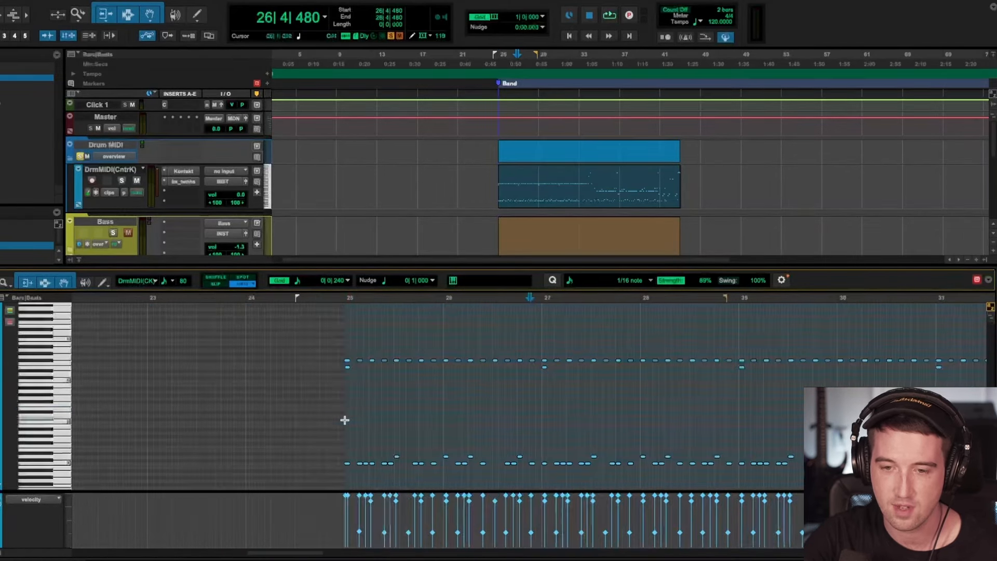
{"action": "left_click_drag", "start_coordinate": [159, 462], "coordinate": [942, 476]}
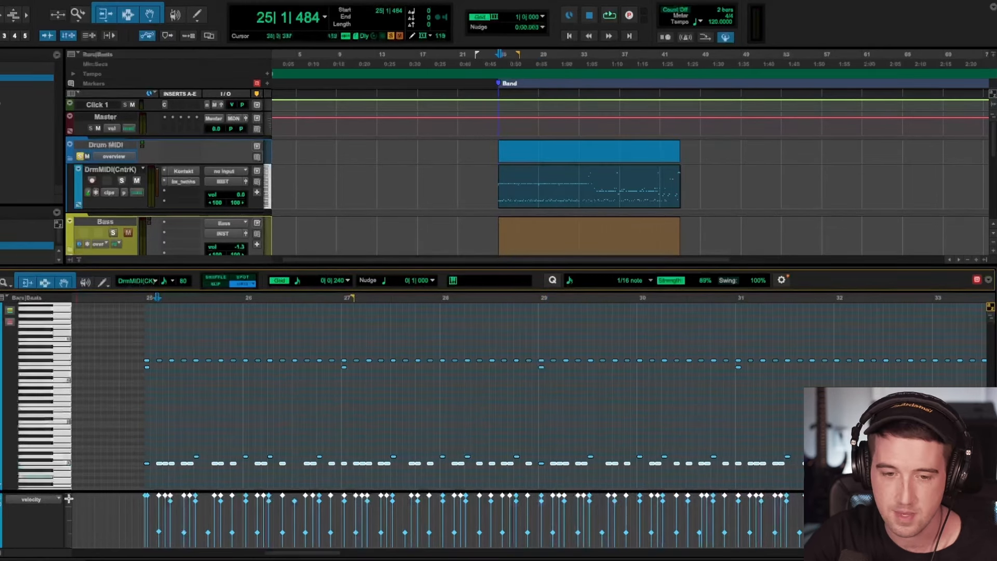
{"action": "left_click_drag", "start_coordinate": [159, 498], "coordinate": [162, 507]}
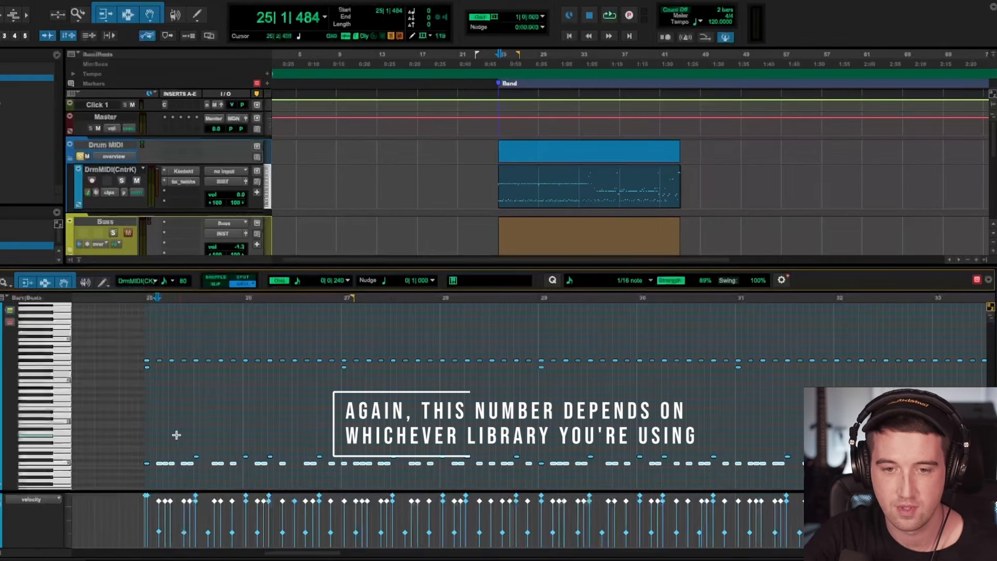
Step: Select the second kick of each closely spaced C0 kick group from bar 25 to bar 32 and lower their velocities by 12
{"action": "key", "text": "t"}
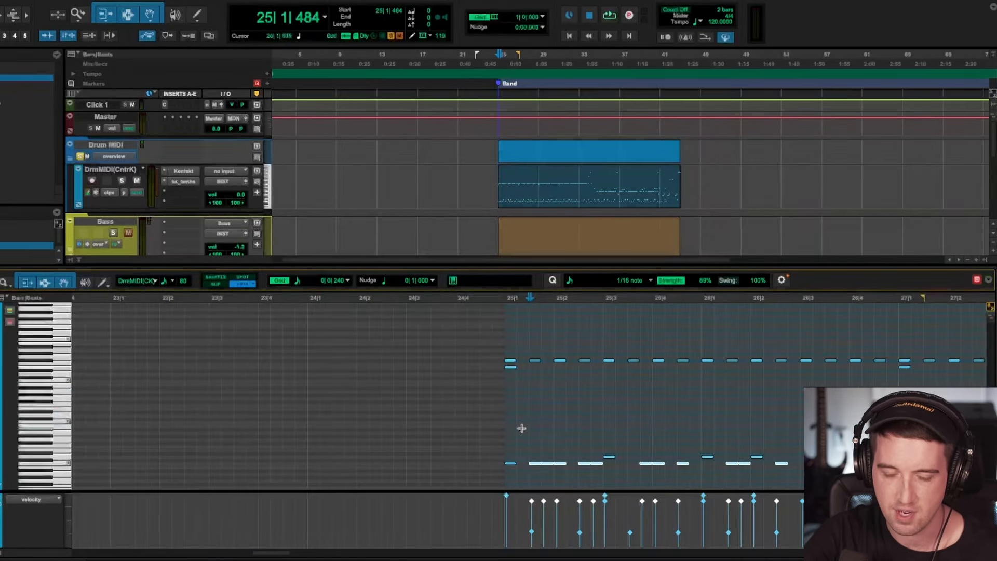
{"action": "scroll", "coordinate": [519, 423], "scroll_direction": "right", "scroll_amount": 8}
{"action": "scroll", "coordinate": [522, 428], "scroll_direction": "right", "scroll_amount": 1}
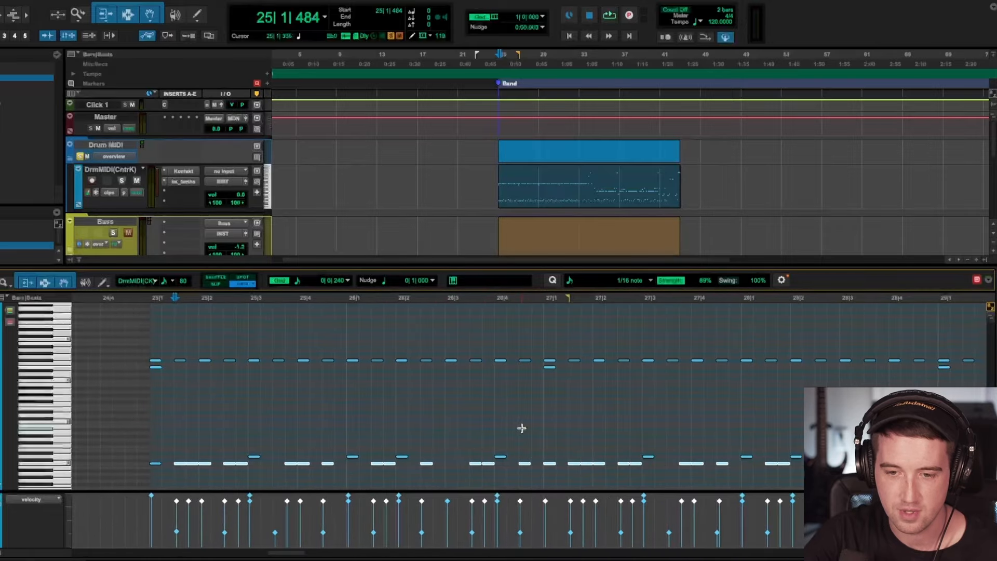
{"action": "left_click", "coordinate": [321, 403]}
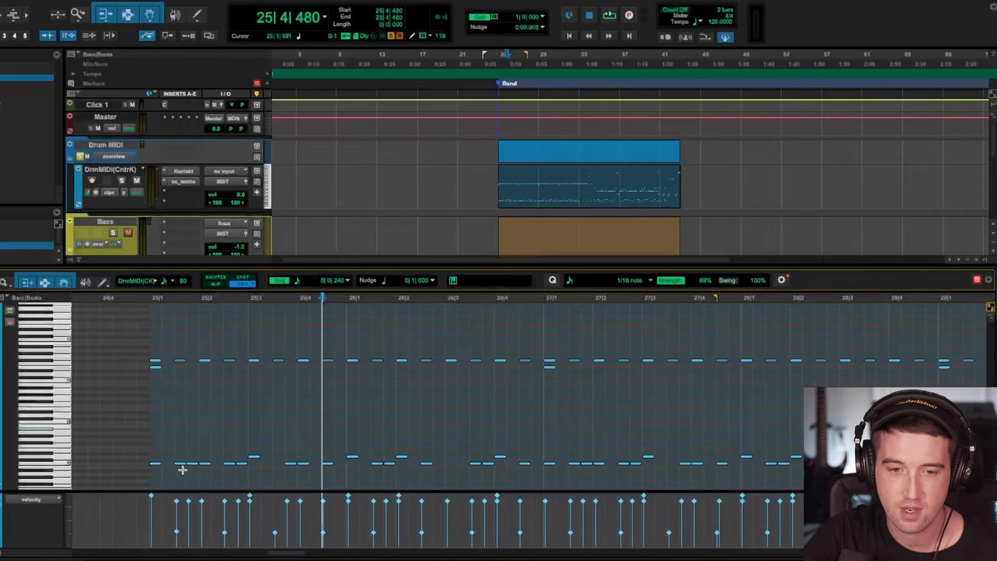
{"action": "left_click", "coordinate": [196, 454]}
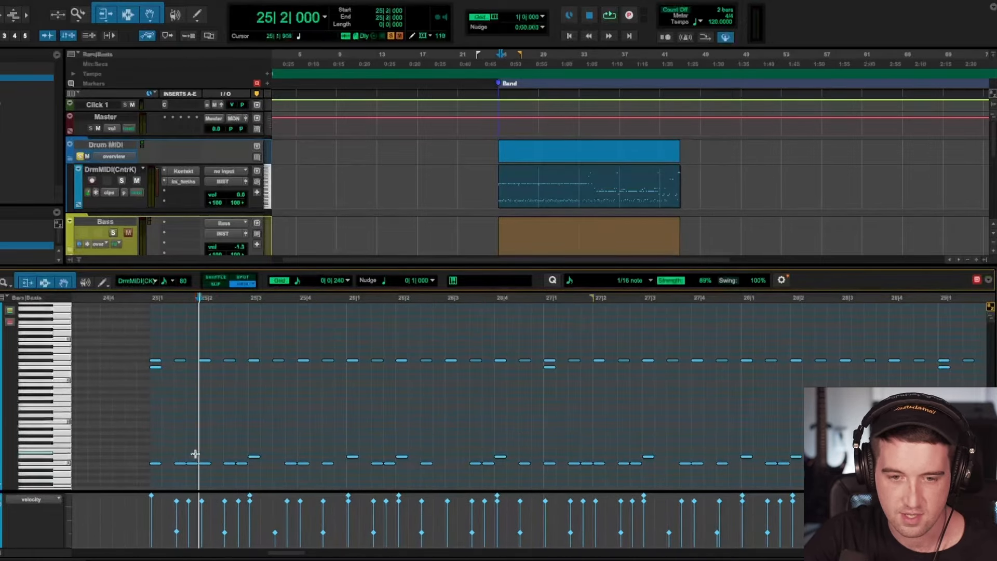
{"action": "scroll", "coordinate": [191, 441], "scroll_direction": "right", "scroll_amount": 2}
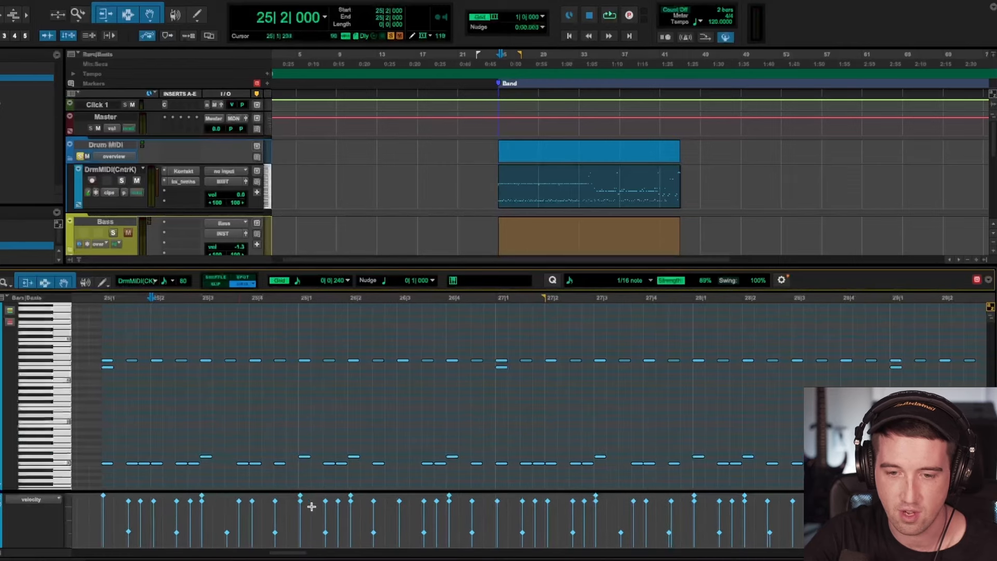
{"action": "left_click", "coordinate": [146, 464]}
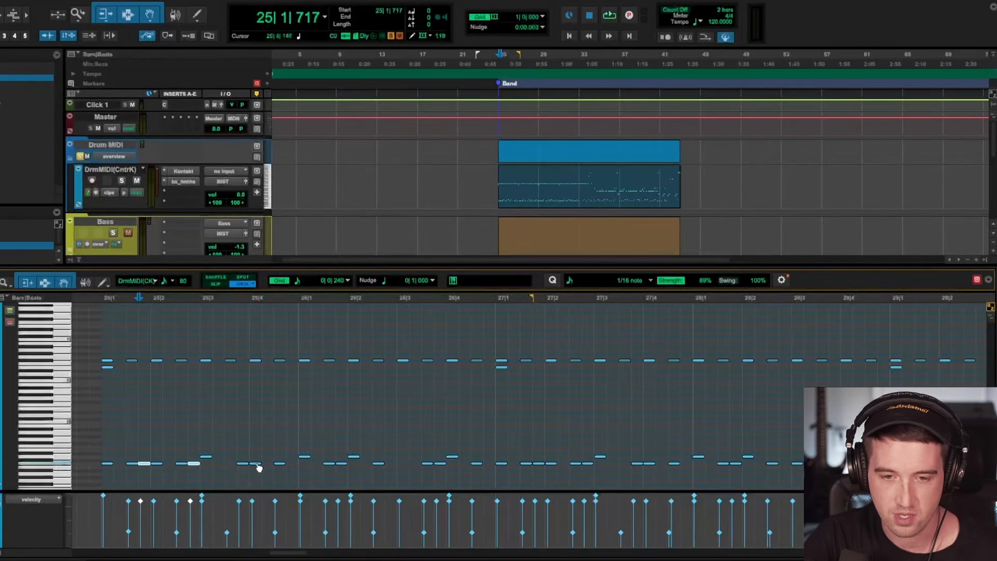
{"action": "left_click", "coordinate": [341, 466]}
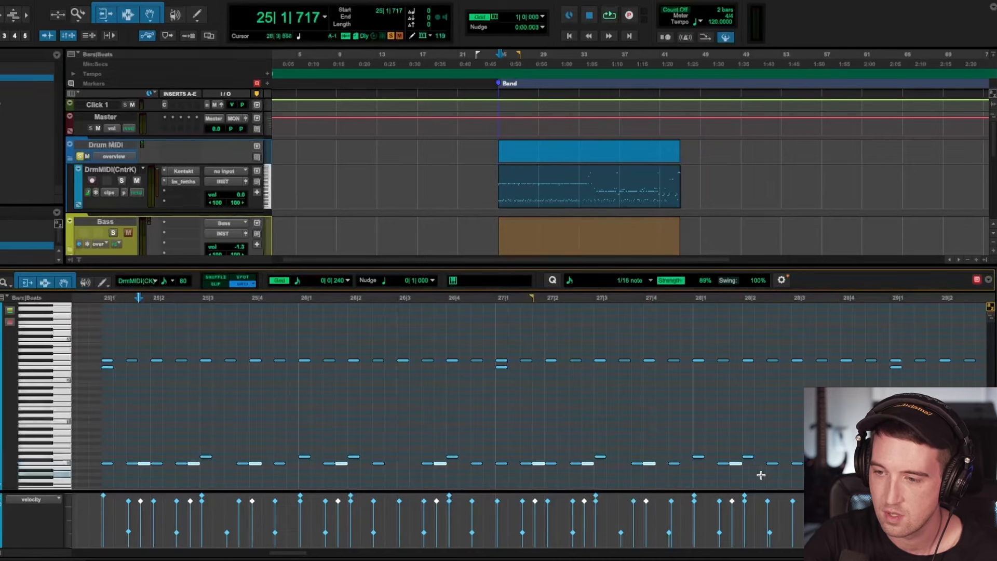
{"action": "scroll", "coordinate": [761, 476], "scroll_direction": "right", "scroll_amount": 5}
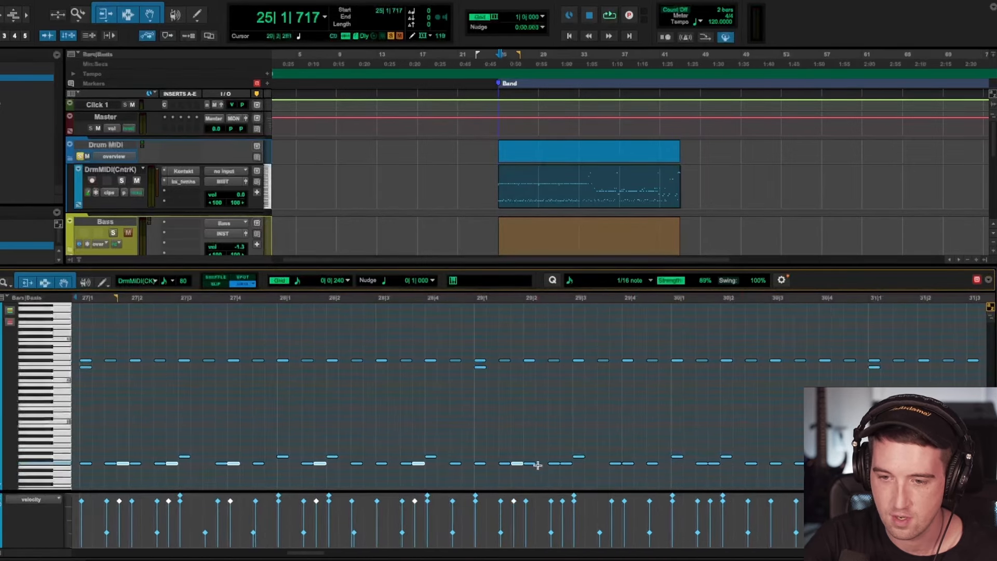
{"action": "left_click", "coordinate": [568, 464]}
{"action": "left_click", "coordinate": [628, 463], "text": "shift"}
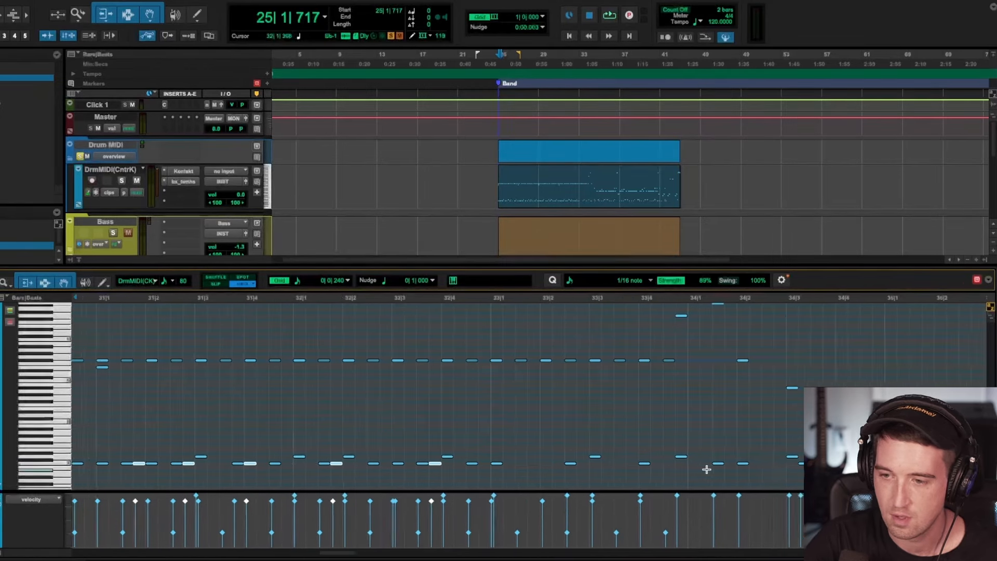
{"action": "scroll", "coordinate": [706, 469], "scroll_direction": "left", "scroll_amount": 10}
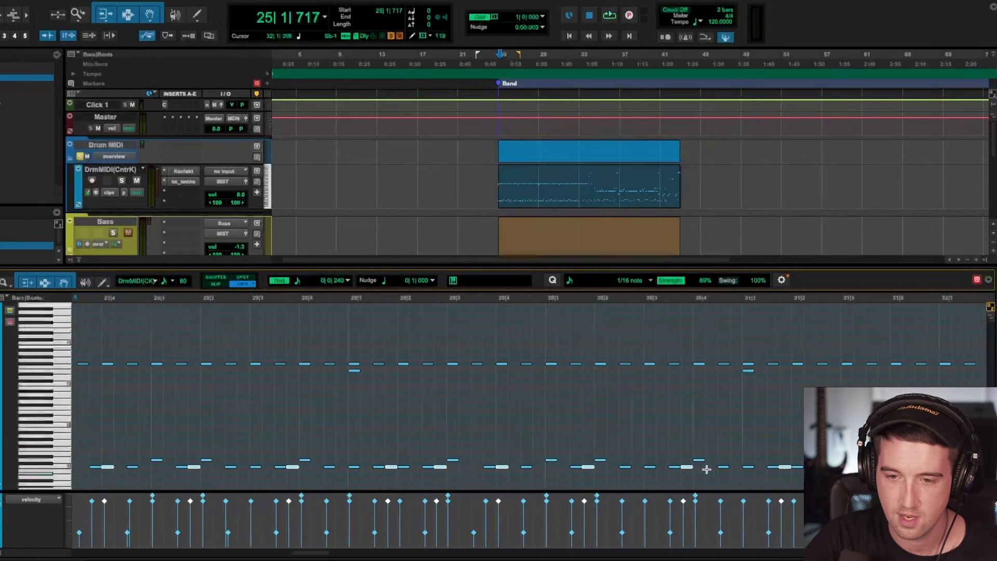
{"action": "scroll", "coordinate": [707, 470], "scroll_direction": "left", "scroll_amount": 3}
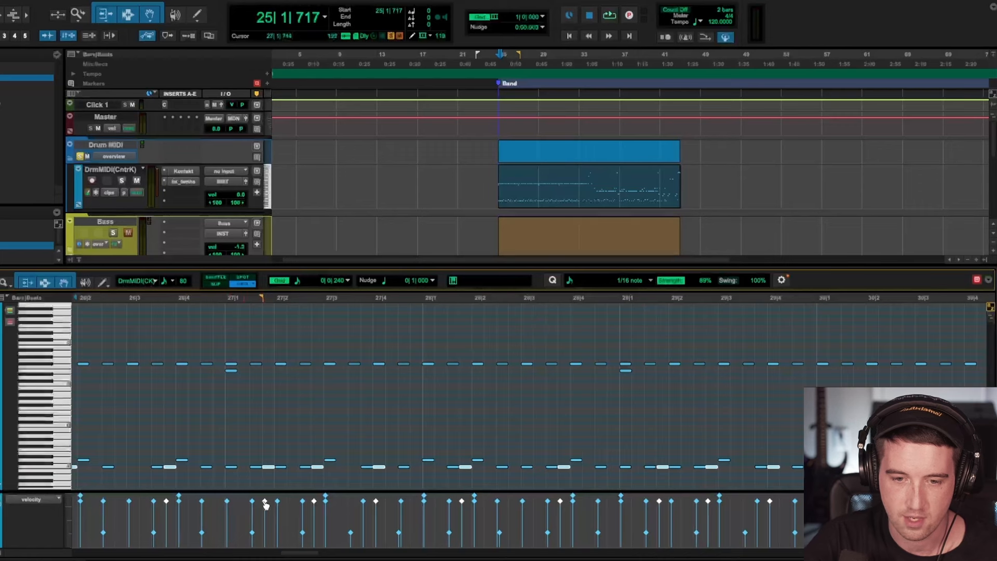
{"action": "left_click_drag", "start_coordinate": [266, 505], "coordinate": [265, 507]}
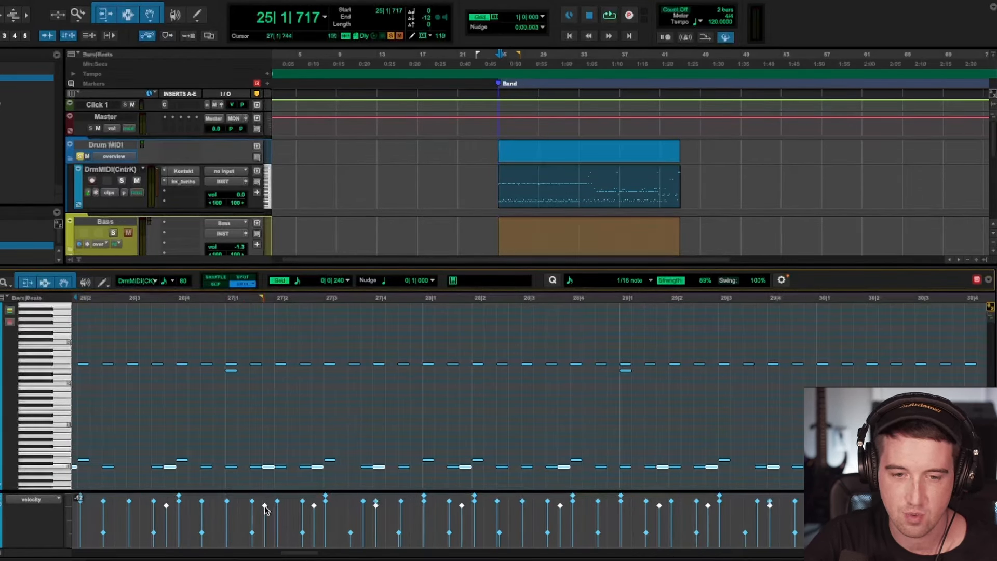
Step: Play the soloed drums from 24|4|480 through about bar 32 to audition the kick velocities, and stop playback
{"action": "scroll", "coordinate": [264, 462], "scroll_direction": "left", "scroll_amount": 6}
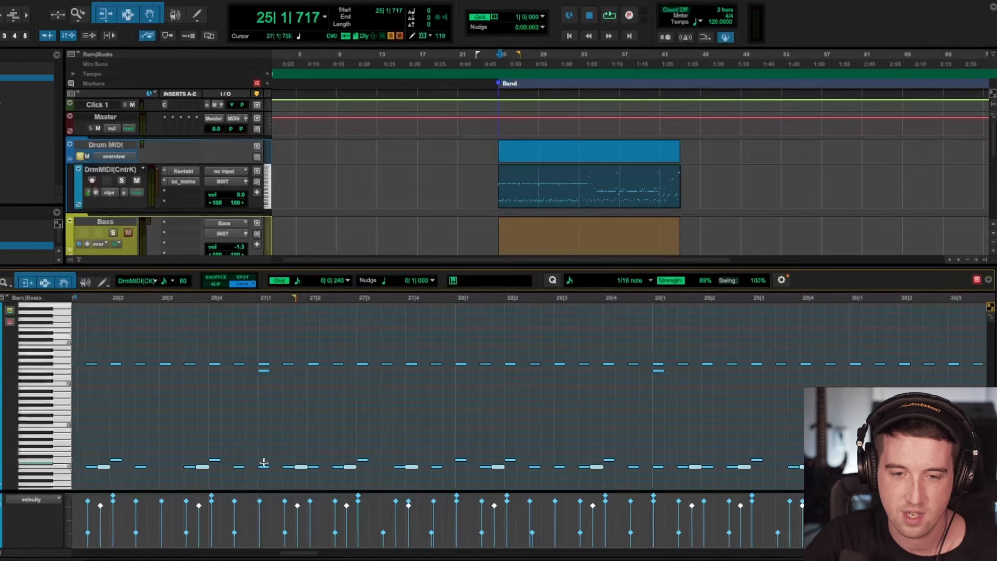
{"action": "left_click", "coordinate": [158, 408]}
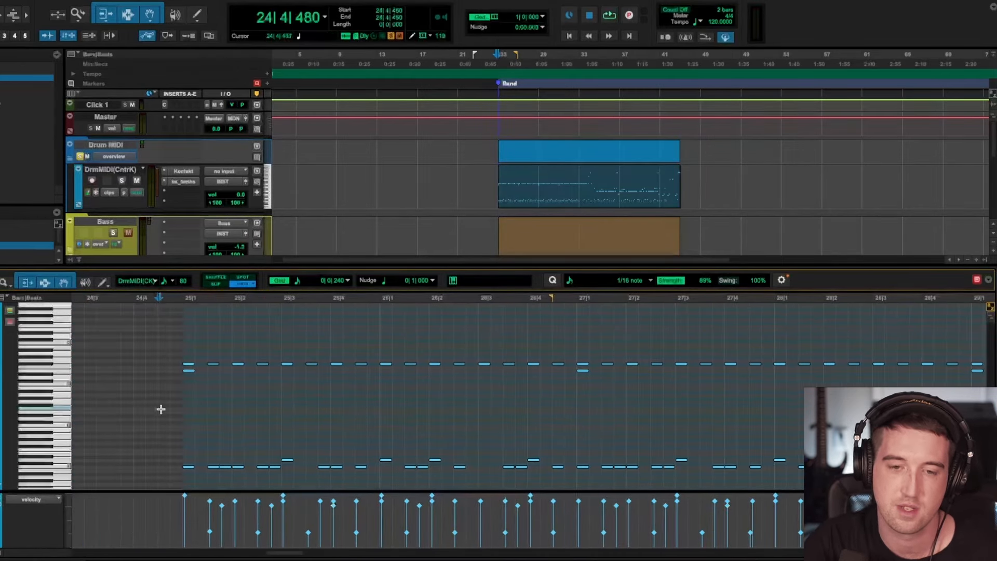
{"action": "key", "text": "space"}
{"action": "scroll", "coordinate": [174, 426], "scroll_direction": "right", "scroll_amount": 1}
{"action": "key", "text": "r"}
{"action": "scroll", "coordinate": [338, 437], "scroll_direction": "right", "scroll_amount": 2}
{"action": "scroll", "coordinate": [337, 438], "scroll_direction": "right", "scroll_amount": 3}
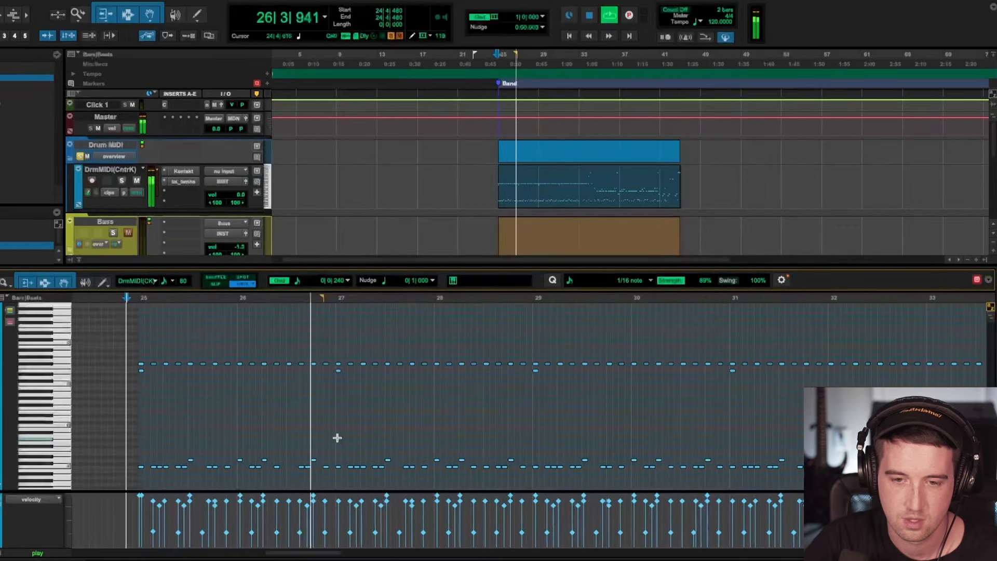
{"action": "scroll", "coordinate": [337, 438], "scroll_direction": "right", "scroll_amount": 2}
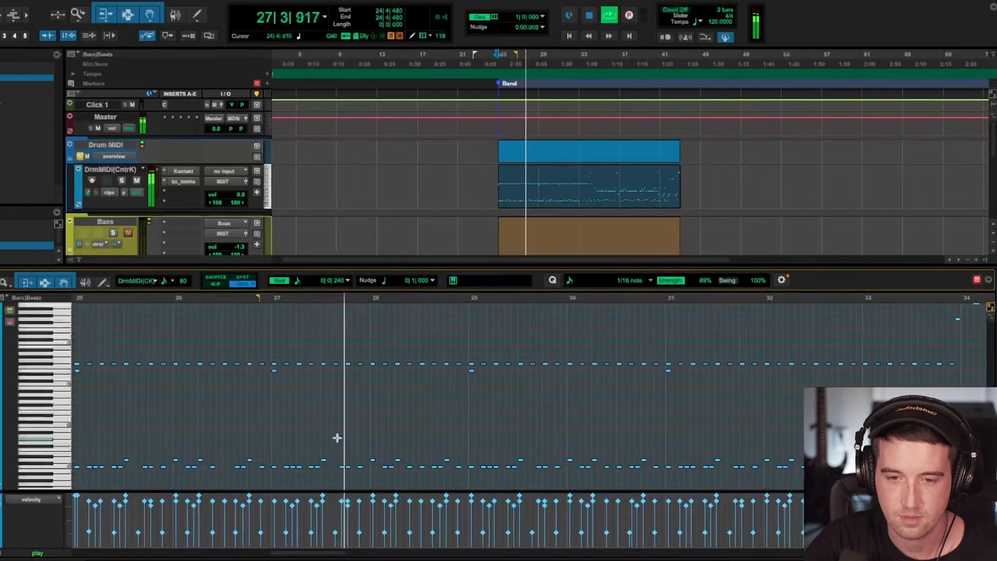
{"action": "scroll", "coordinate": [337, 438], "scroll_direction": "right", "scroll_amount": 1}
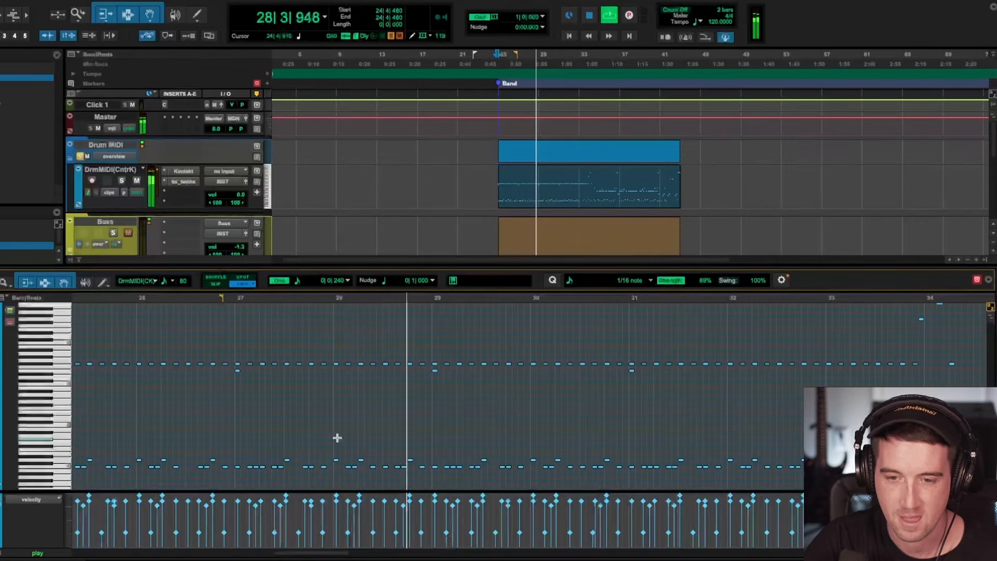
{"action": "scroll", "coordinate": [337, 438], "scroll_direction": "right", "scroll_amount": 4}
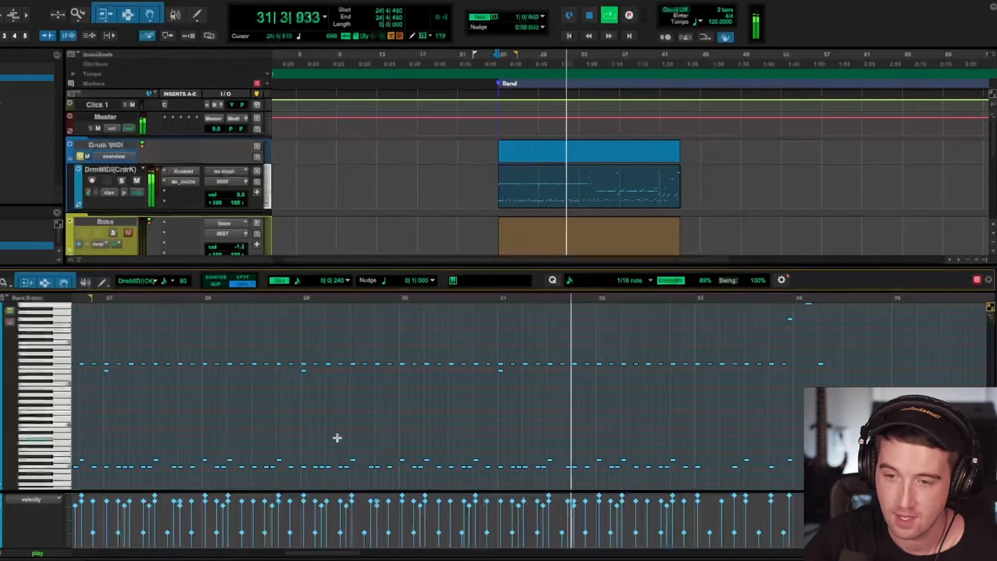
{"action": "scroll", "coordinate": [333, 438], "scroll_direction": "right", "scroll_amount": 1}
{"action": "scroll", "coordinate": [334, 438], "scroll_direction": "right", "scroll_amount": 2}
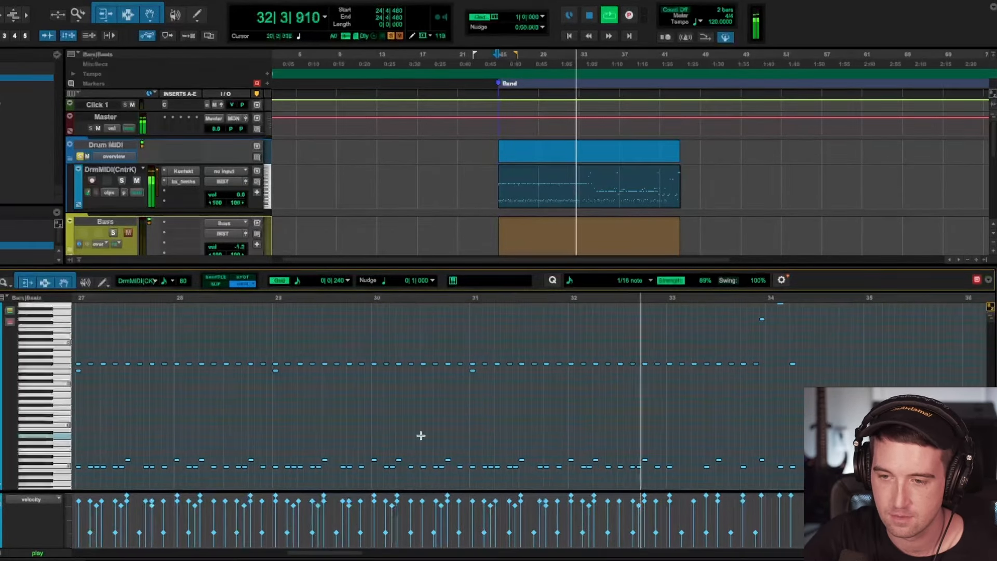
{"action": "key", "text": "space"}
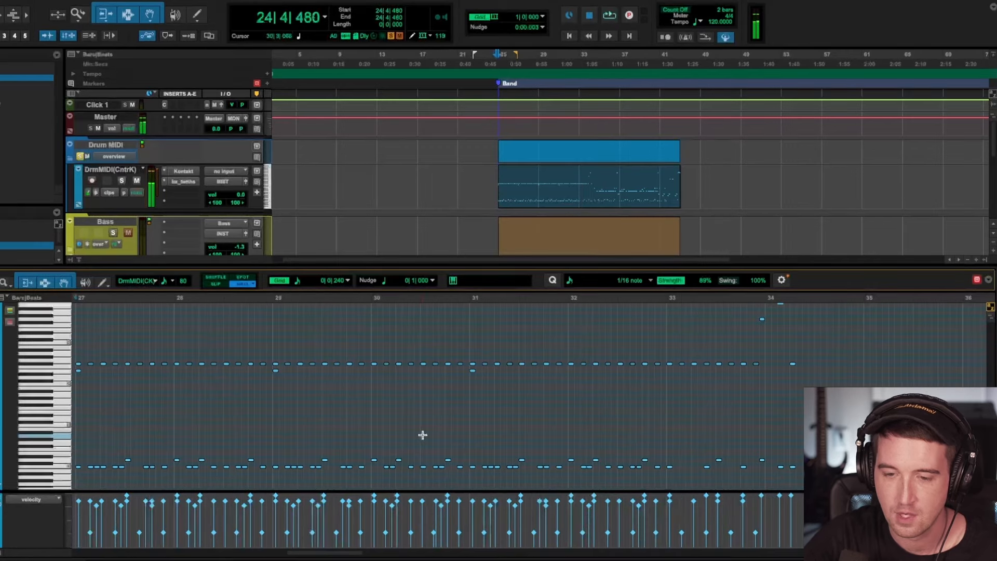
Step: Select all D0 snare notes of the drum part and lower their velocities by 7
{"action": "scroll", "coordinate": [376, 435], "scroll_direction": "up", "scroll_amount": 3}
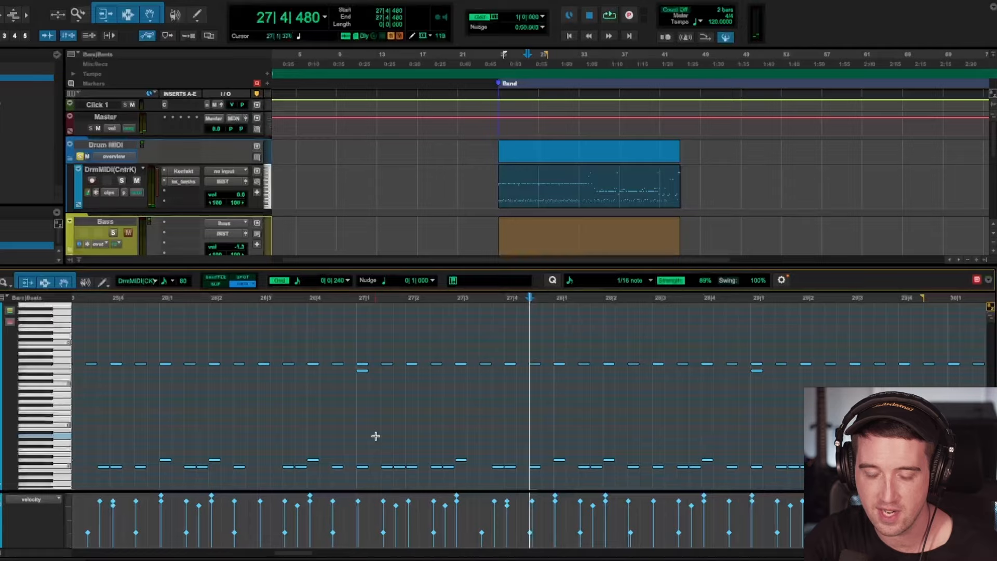
{"action": "scroll", "coordinate": [375, 436], "scroll_direction": "left", "scroll_amount": 3}
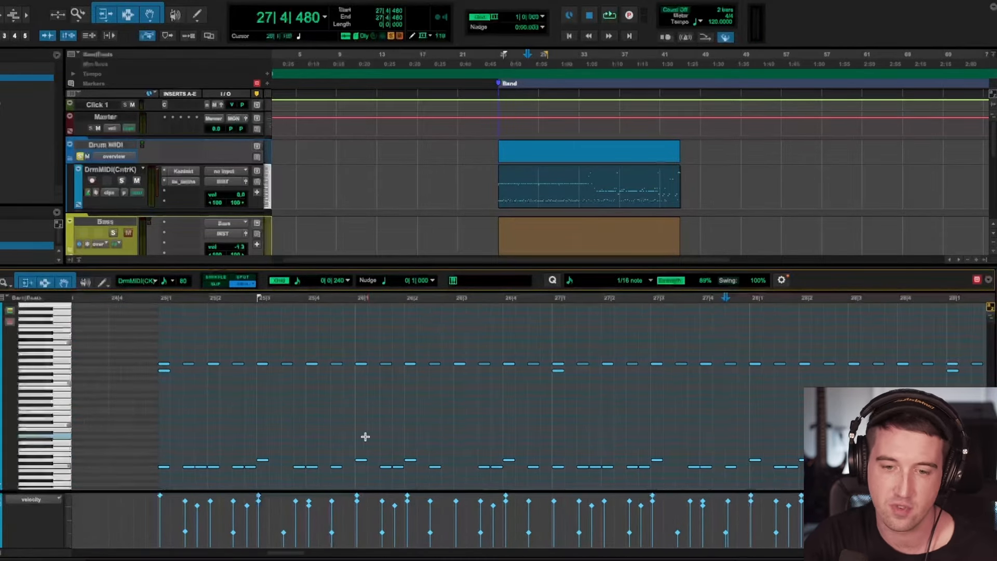
{"action": "left_click", "coordinate": [294, 442]}
{"action": "left_click", "coordinate": [64, 462]}
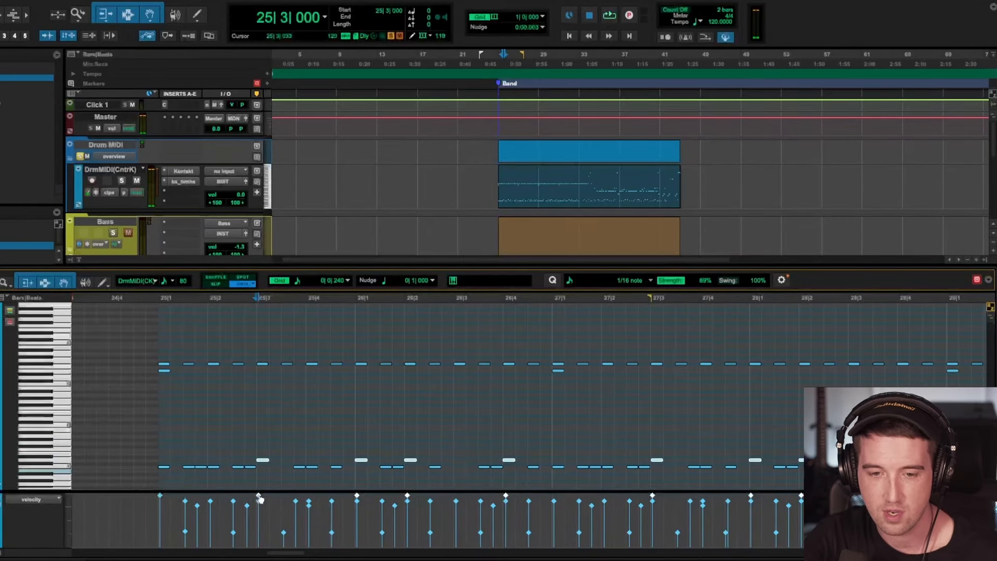
{"action": "left_click_drag", "start_coordinate": [260, 501], "coordinate": [259, 502]}
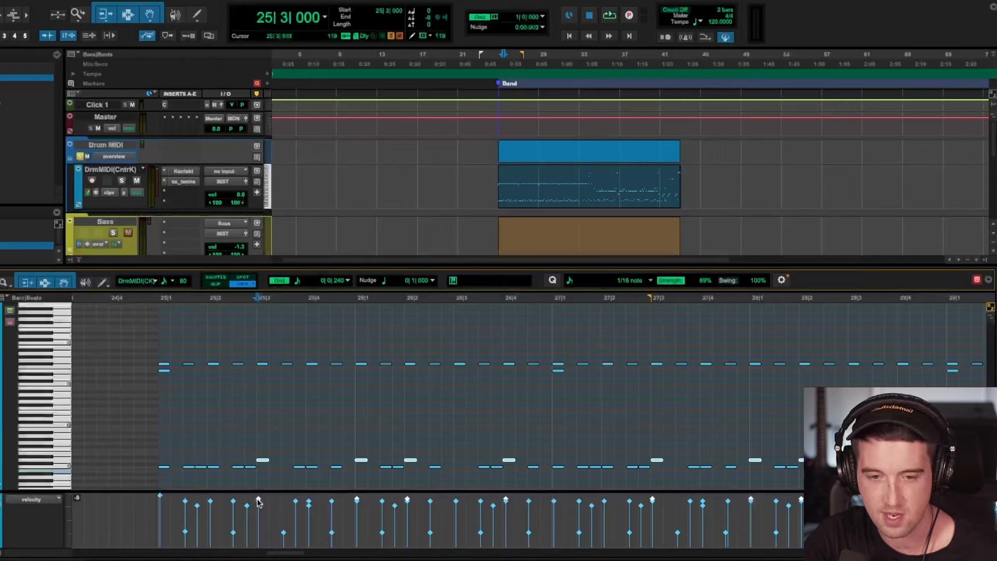
{"action": "left_click_drag", "start_coordinate": [259, 503], "coordinate": [259, 504]}
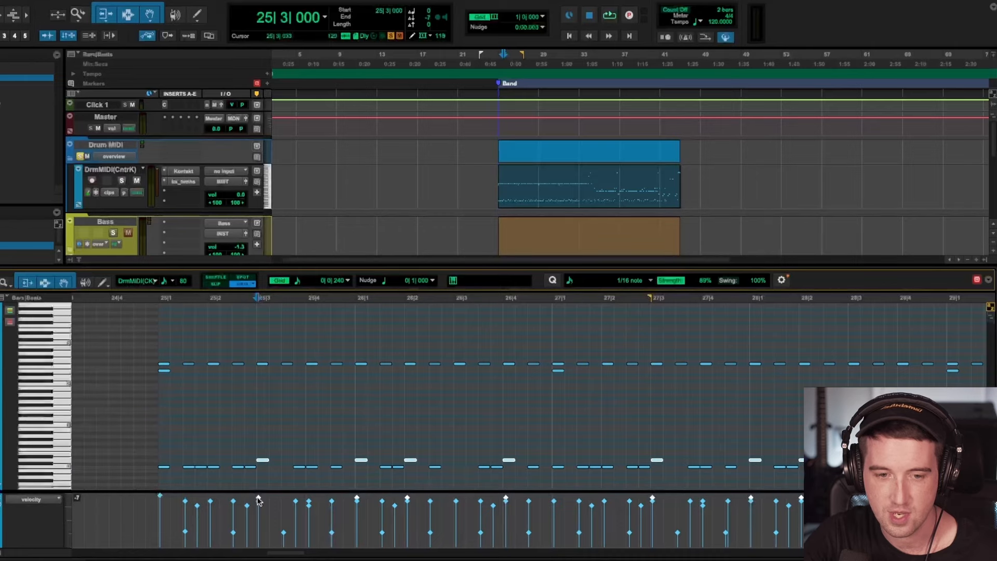
Step: Play the soloed drums from 25|1|000 to about bar 28 to audition the snare velocities, and stop playback
{"action": "left_click", "coordinate": [151, 410]}
{"action": "key", "text": "space"}
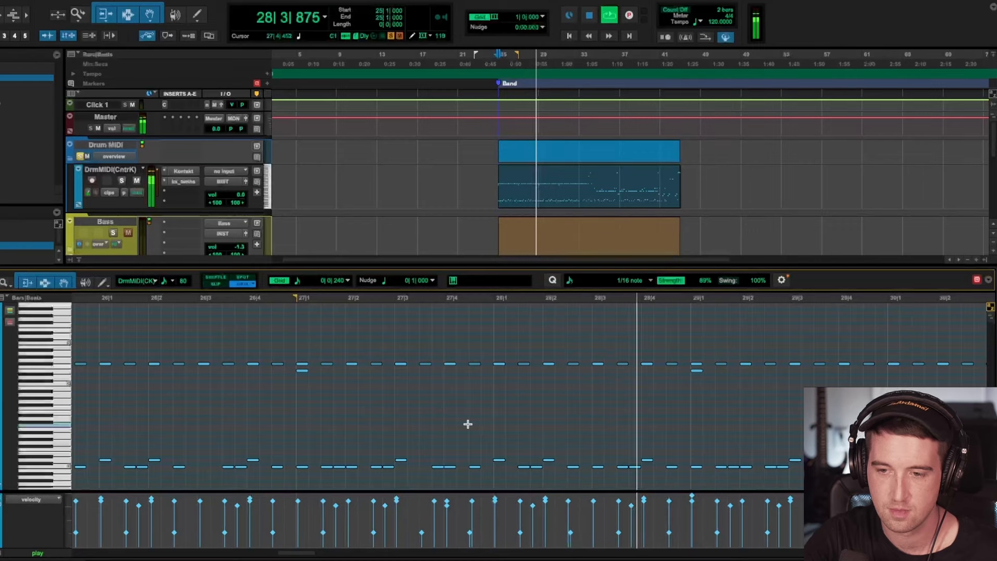
{"action": "key", "text": "space"}
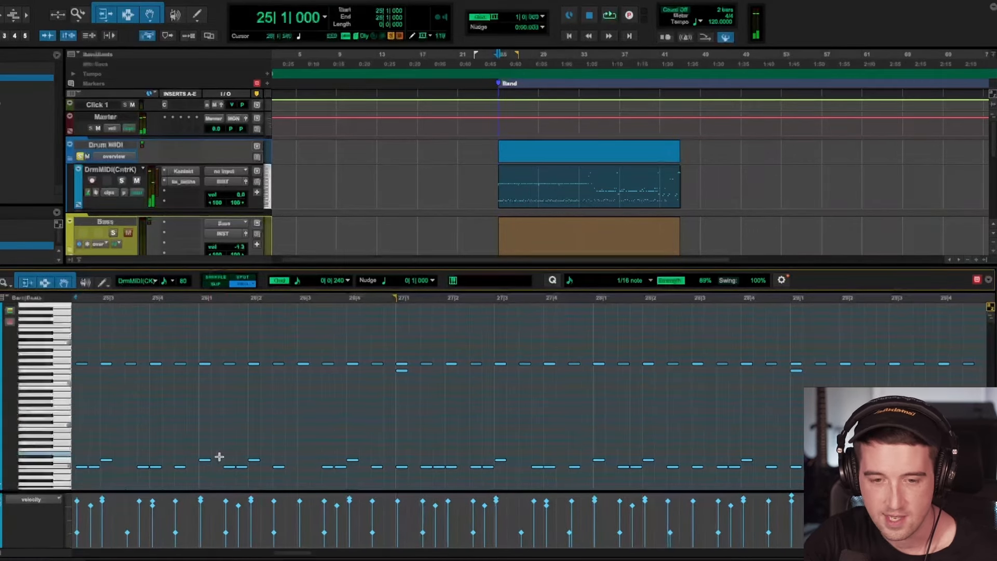
Step: Select the D0 snare notes on the downbeats of bars 26 and 28 and lower their velocities clearly below the other snares
{"action": "left_click", "coordinate": [206, 461]}
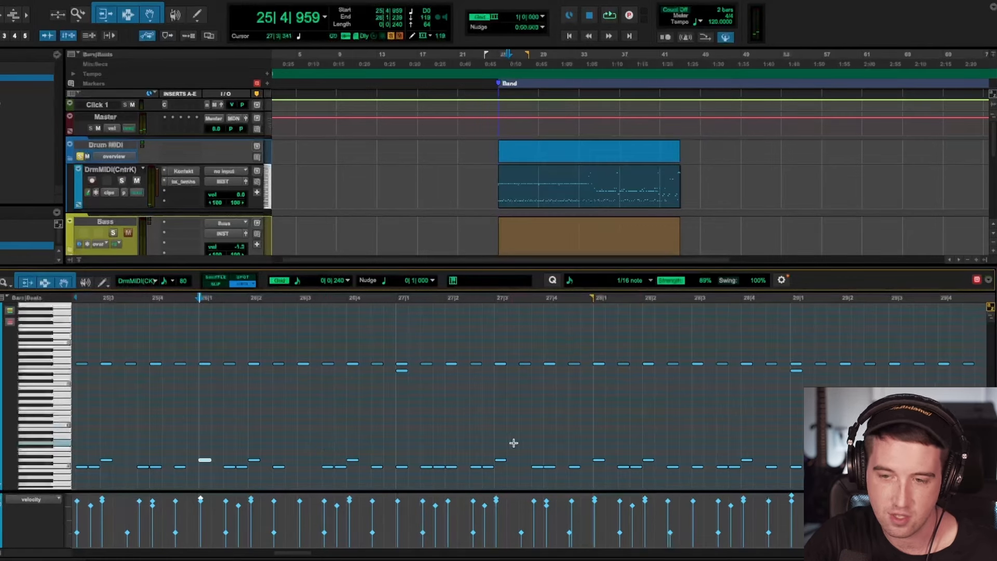
{"action": "left_click", "coordinate": [599, 461], "text": "shift"}
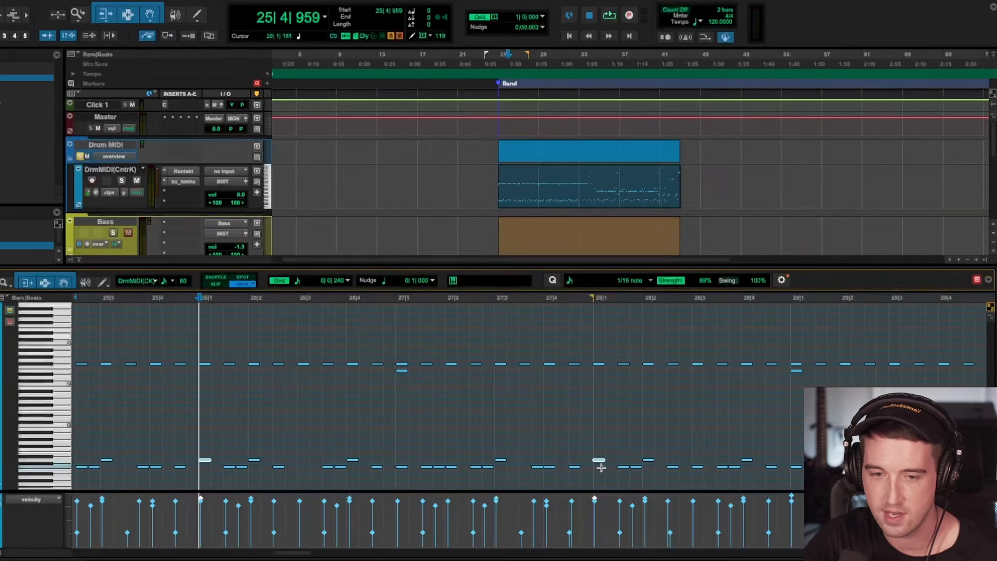
{"action": "left_click_drag", "start_coordinate": [202, 501], "coordinate": [200, 508]}
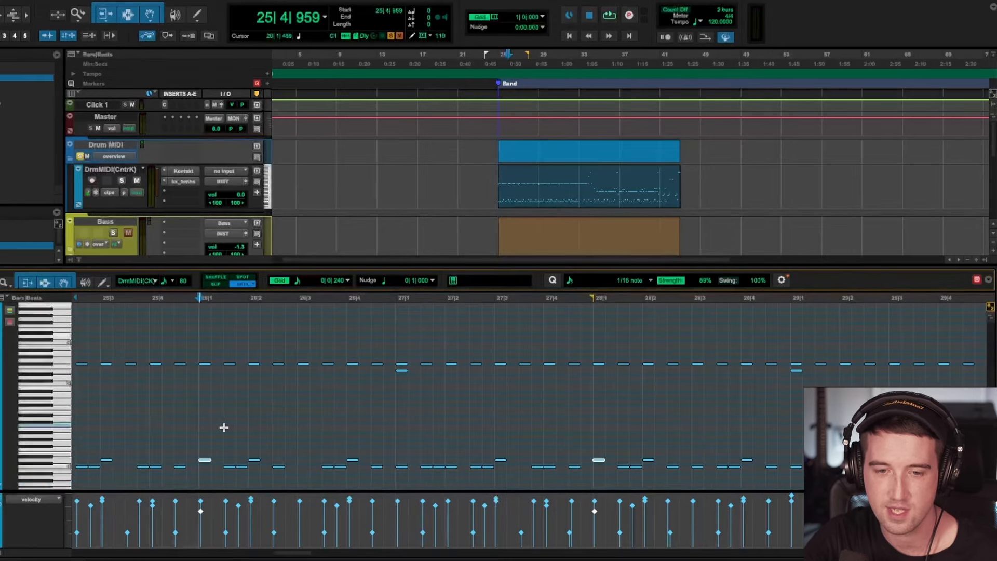
Step: Play the drums from 25|1|720 past the softened bar 26 downbeat snare to audition it, and stop playback
{"action": "scroll", "coordinate": [223, 429], "scroll_direction": "left", "scroll_amount": 2}
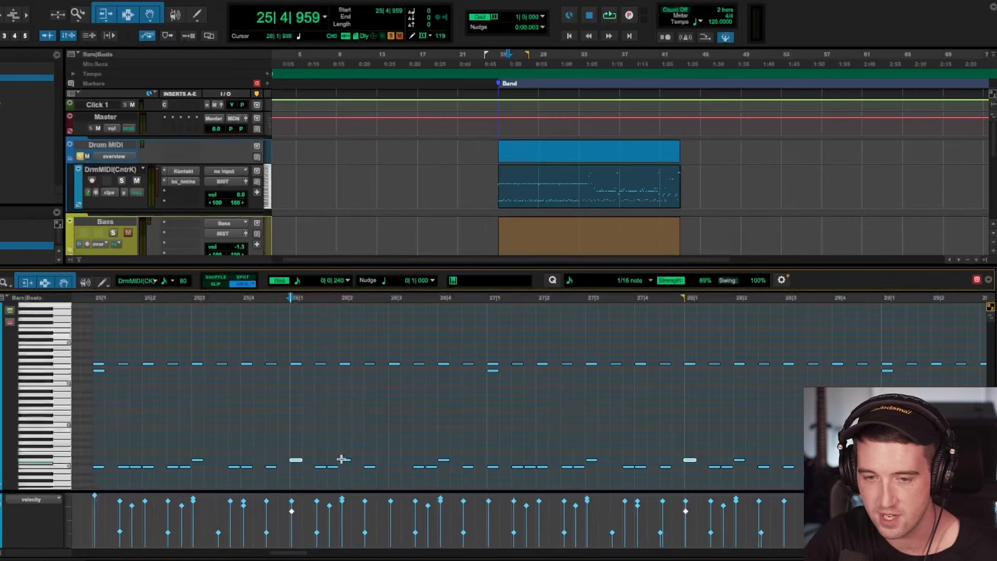
{"action": "left_click", "coordinate": [130, 423]}
{"action": "key", "text": "space"}
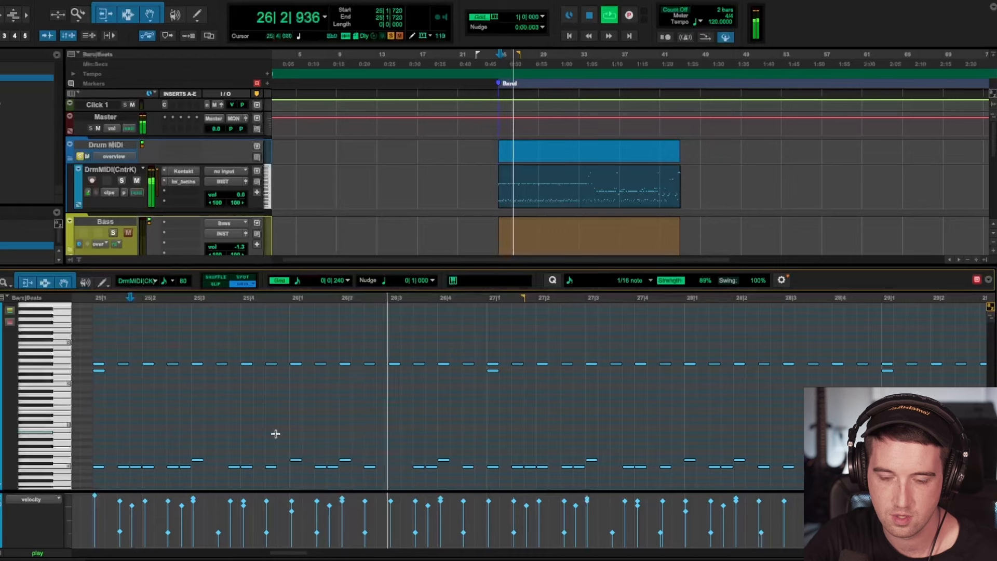
{"action": "key", "text": "space"}
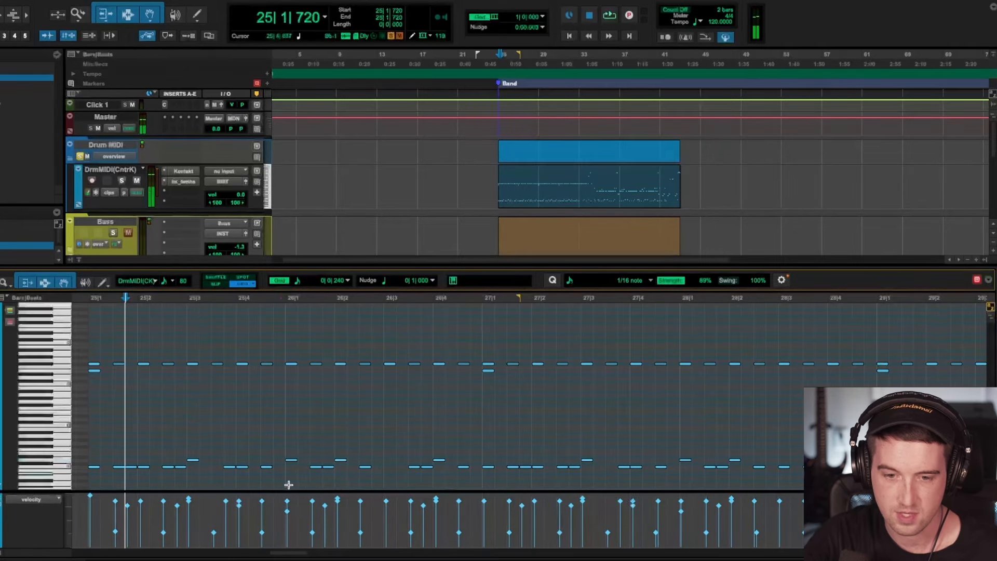
Step: Lower the downbeat snare velocities of bars 26 and 28 further and play the drums from 25|3|000 to audition them
{"action": "left_click", "coordinate": [285, 500]}
{"action": "left_click_drag", "start_coordinate": [288, 520], "coordinate": [289, 525]}
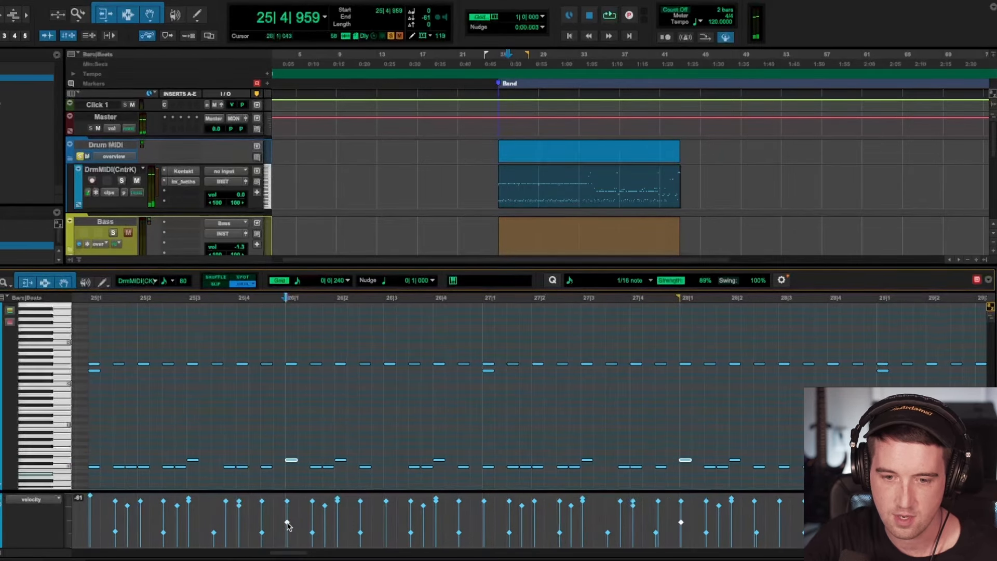
{"action": "left_click", "coordinate": [185, 419]}
{"action": "key", "text": "space"}
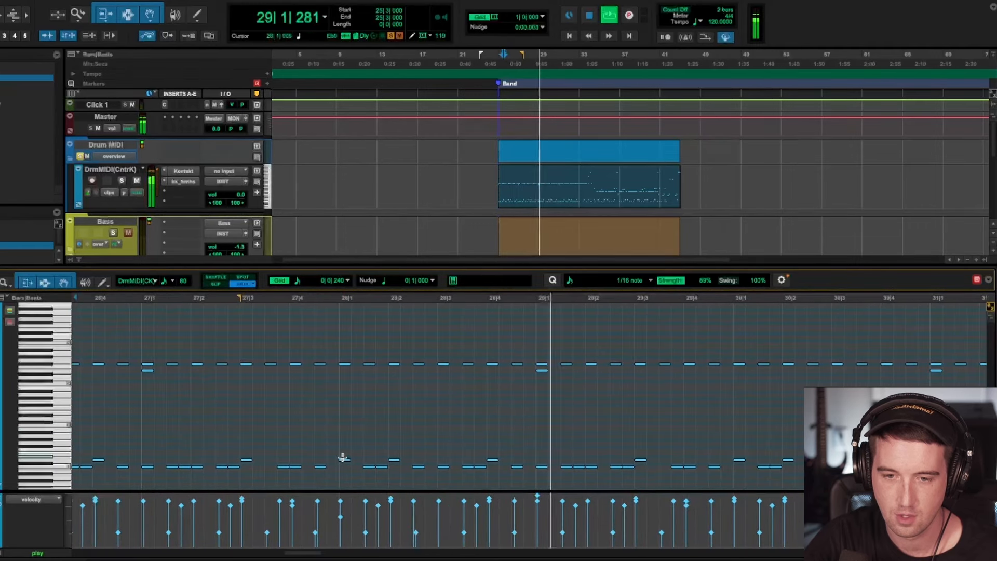
Step: Stop playback and lower the downbeat snare velocity to about 58 in bar 28 and about 54 in bar 30
{"action": "key", "text": "space"}
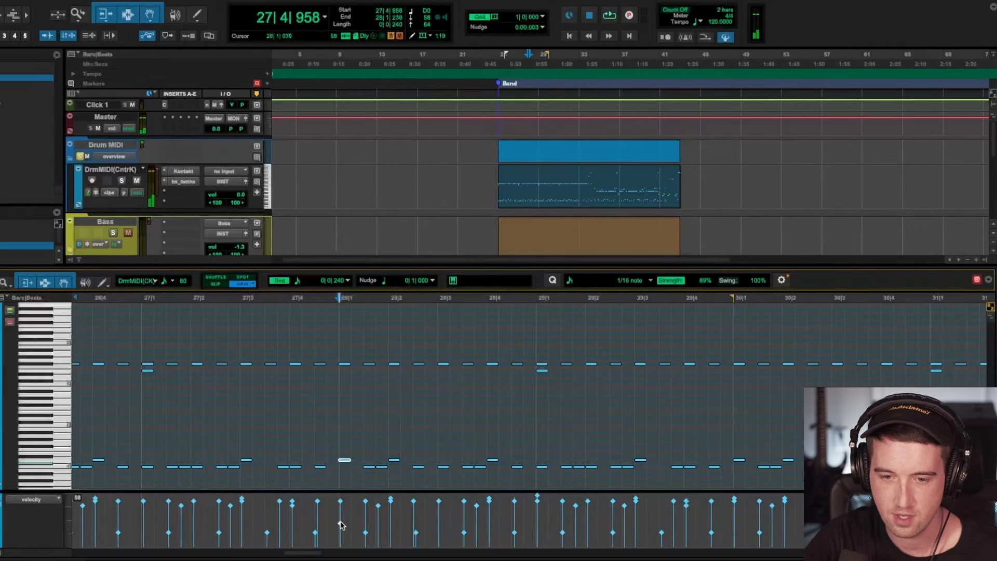
{"action": "scroll", "coordinate": [278, 438], "scroll_direction": "right", "scroll_amount": 6}
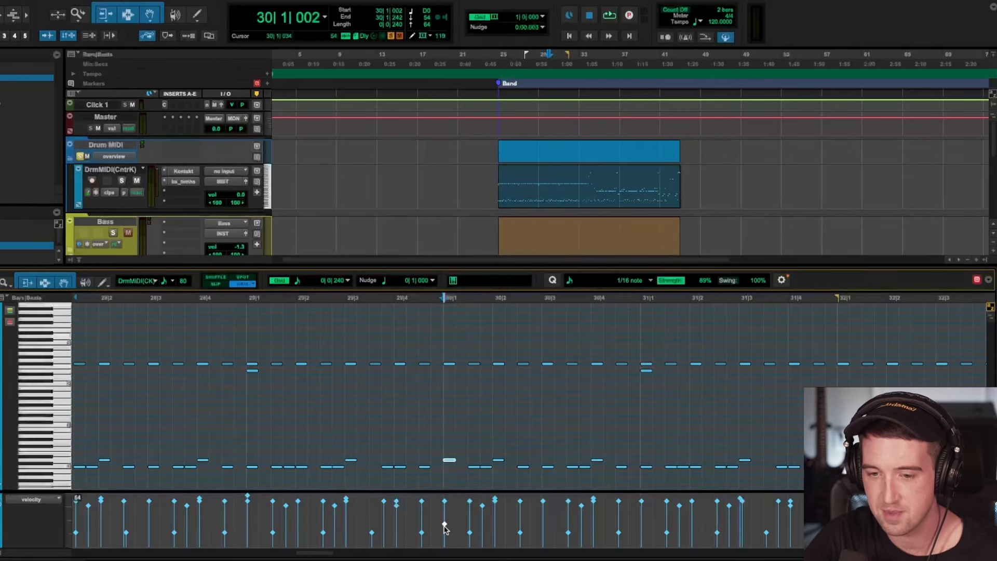
{"action": "scroll", "coordinate": [426, 457], "scroll_direction": "right", "scroll_amount": 3}
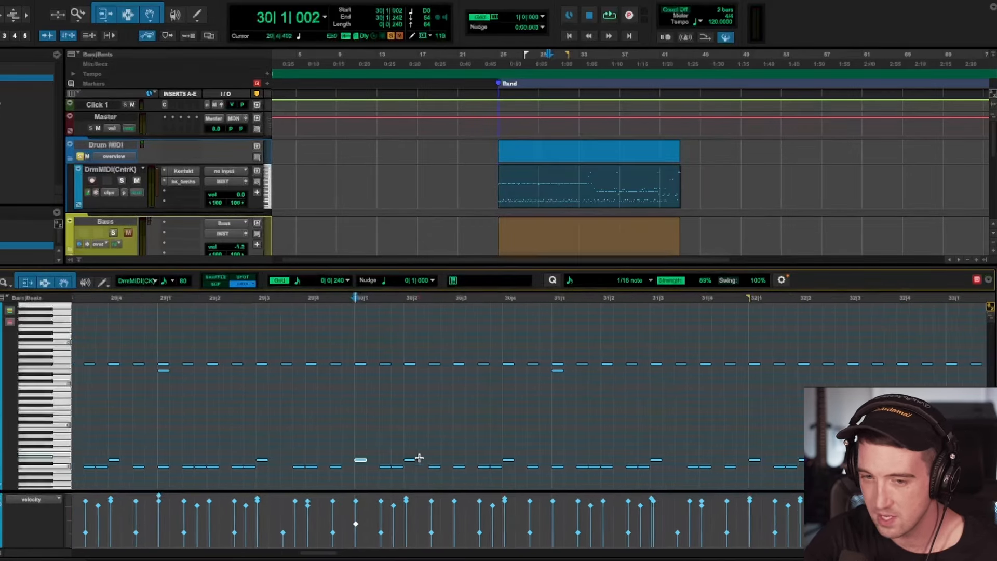
Step: Play the drums from 29|2|720 past the bar 30 downbeat to audition the softened snare, and stop playback
{"action": "left_click", "coordinate": [170, 429]}
{"action": "key", "text": "space"}
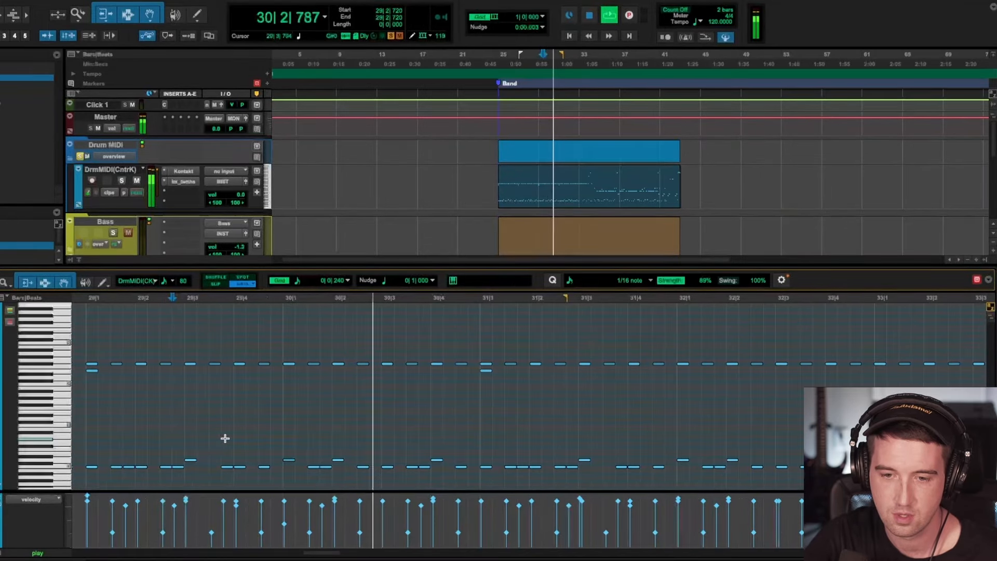
{"action": "key", "text": "space"}
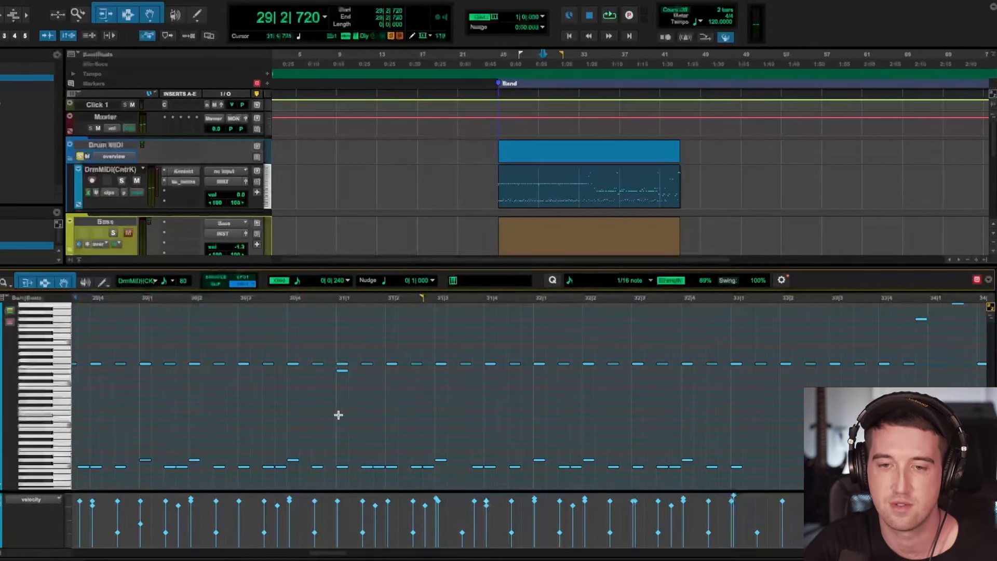
Step: Lower the velocity of the bar 32 downbeat snare in line with the other softened ones and audition the drums from 31|3|000 to about 34|3
{"action": "scroll", "coordinate": [444, 456], "scroll_direction": "right", "scroll_amount": 4}
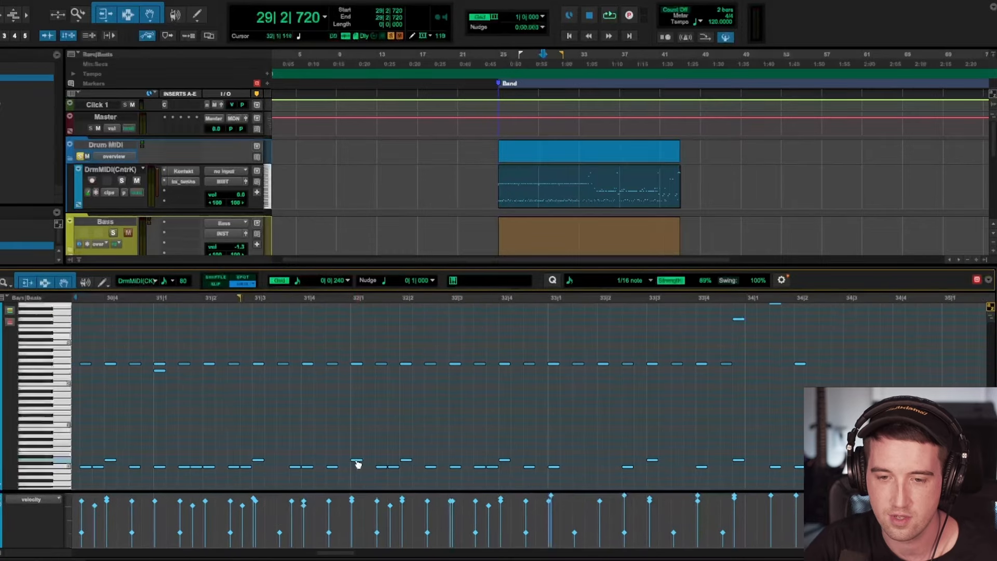
{"action": "left_click", "coordinate": [358, 462]}
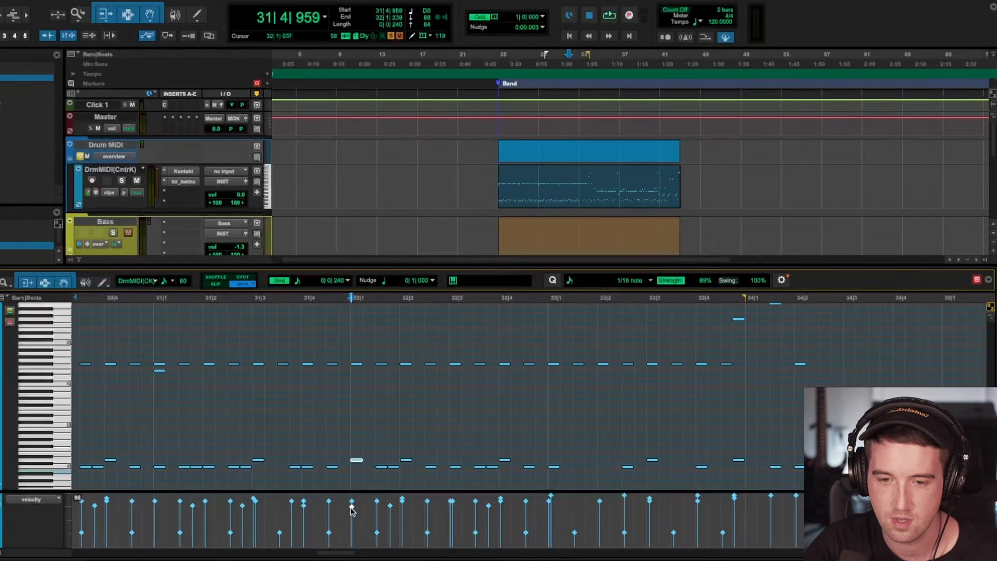
{"action": "key", "text": "space"}
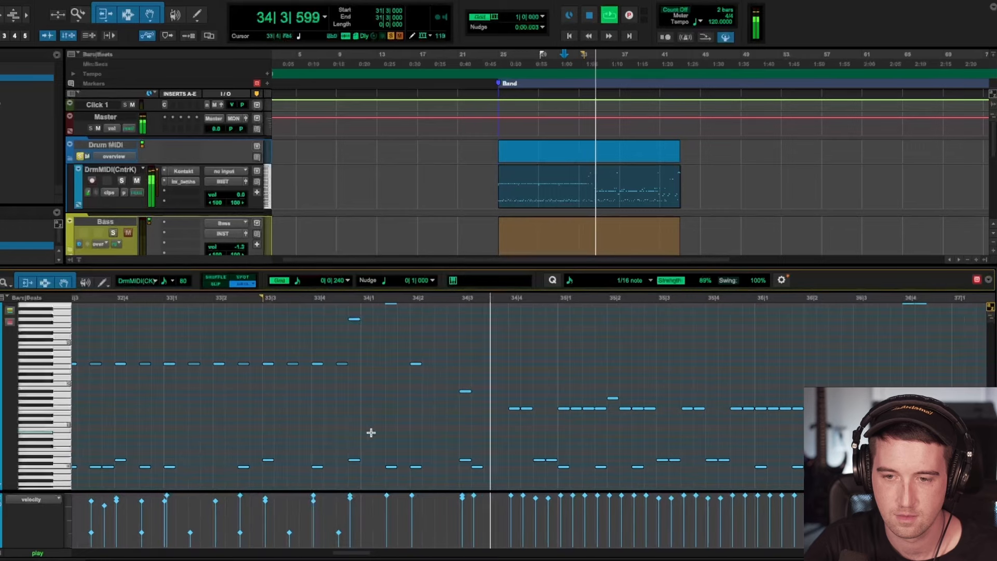
{"action": "key", "text": "space"}
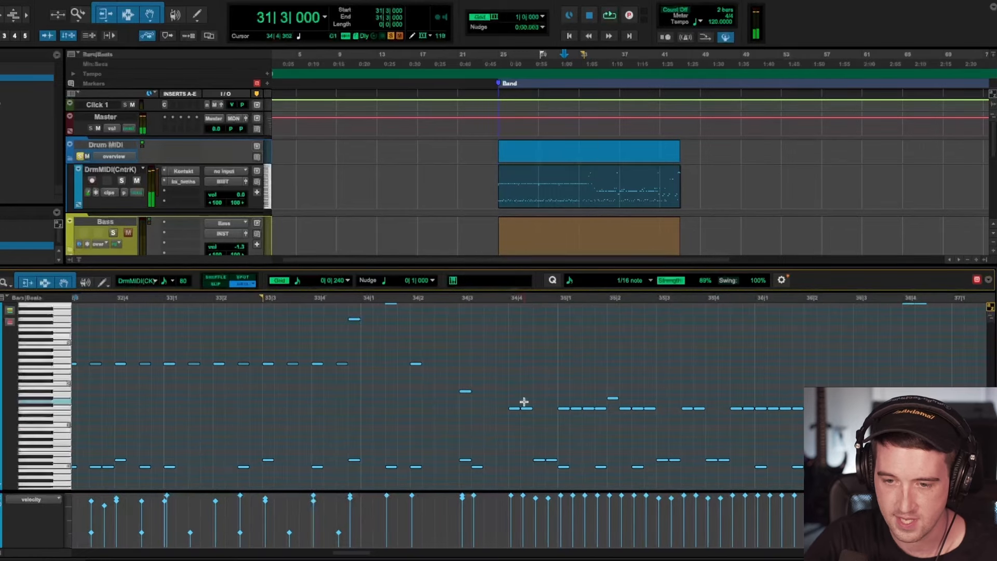
Step: Play the drums from 24|4|720 to about bar 34 to audition the whole first half with all velocity changes, and stop playback
{"action": "key", "text": "q"}
{"action": "key", "text": "q"}
{"action": "key", "text": "q"}
{"action": "key", "text": "q"}
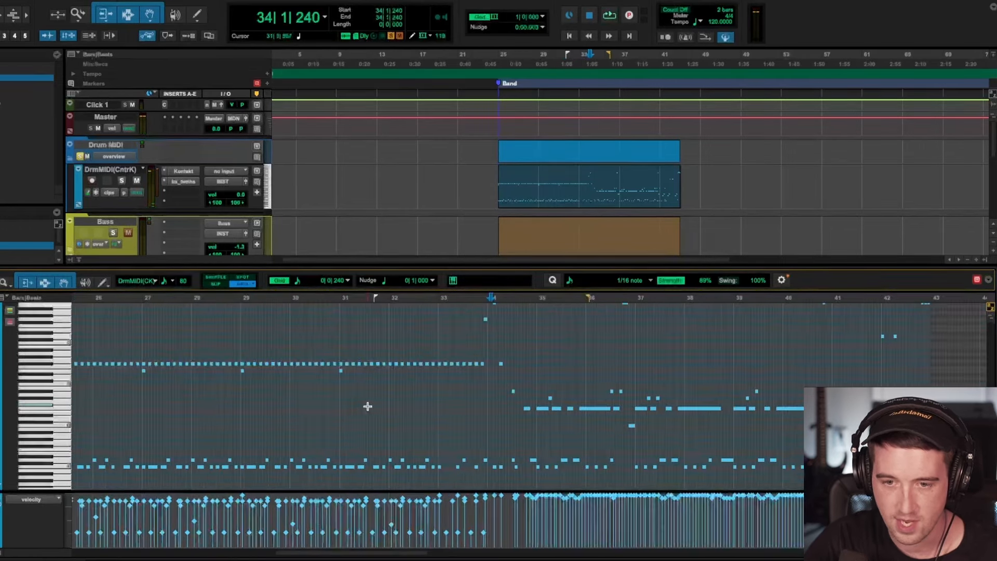
{"action": "scroll", "coordinate": [368, 406], "scroll_direction": "left", "scroll_amount": 5}
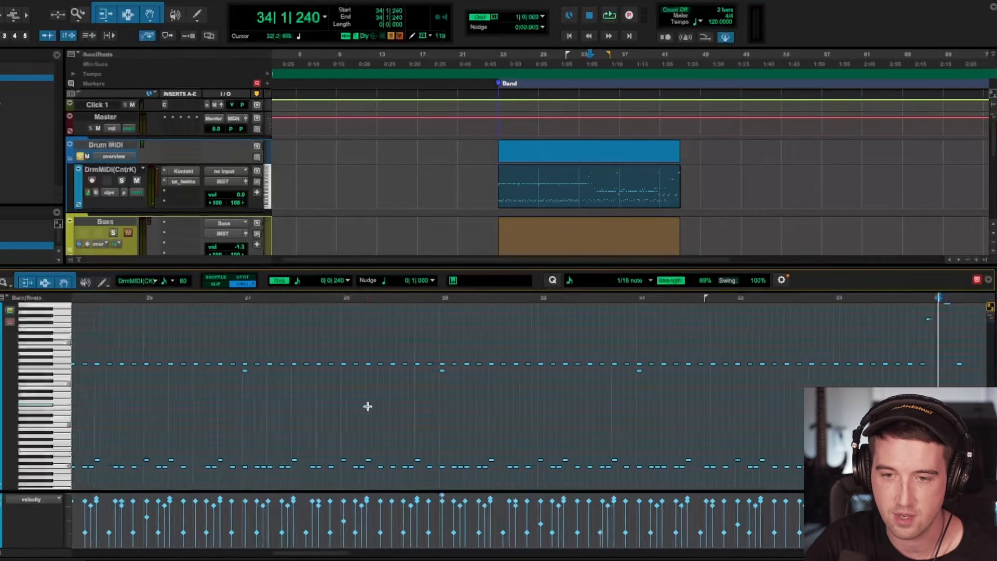
{"action": "key", "text": "space"}
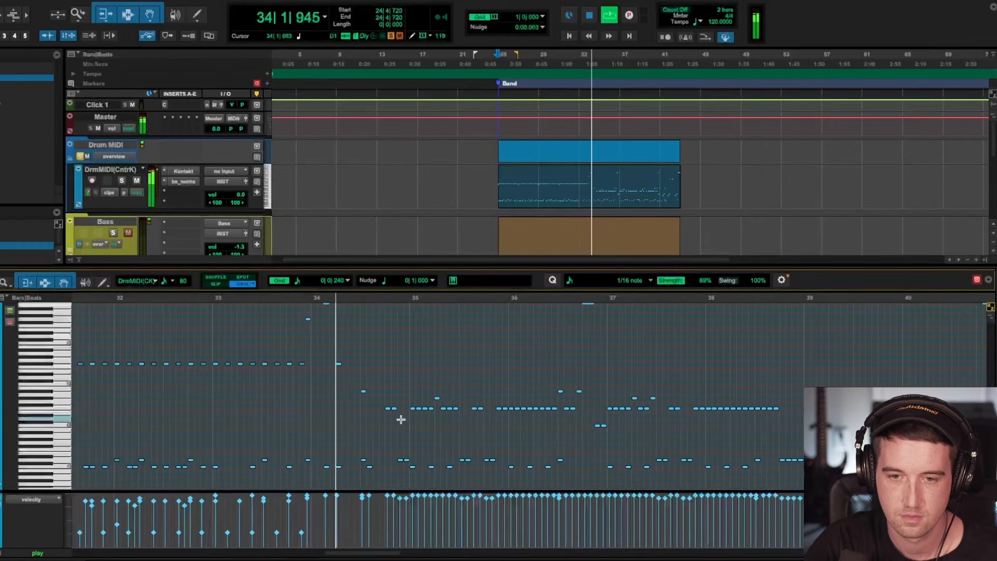
{"action": "key", "text": "space"}
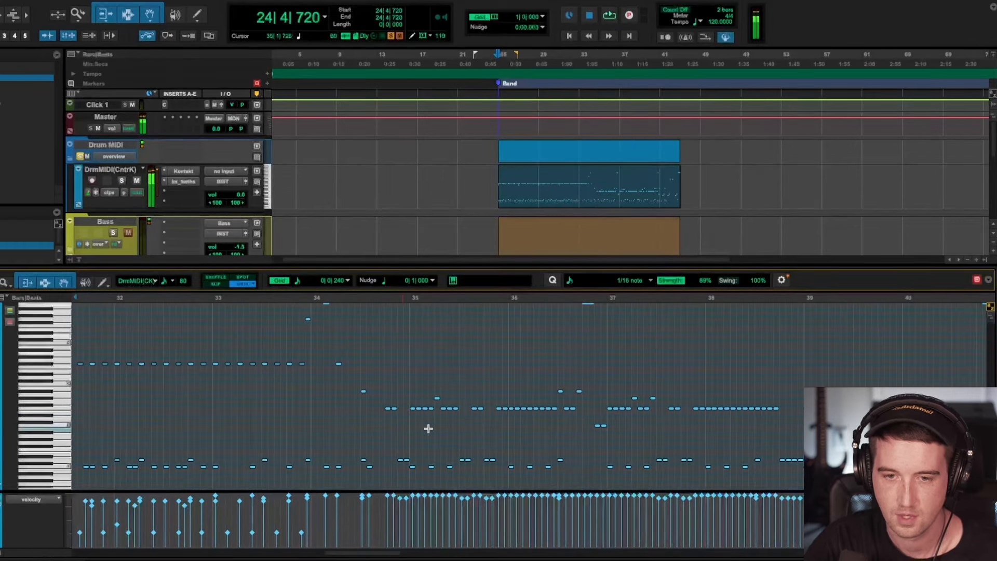
Step: Lower the velocity of the hi-hat notes on beats 2 and 4 from 25|2|004 through bar 33 by 11
{"action": "scroll", "coordinate": [428, 429], "scroll_direction": "left", "scroll_amount": 9}
{"action": "scroll", "coordinate": [428, 429], "scroll_direction": "up", "scroll_amount": 1}
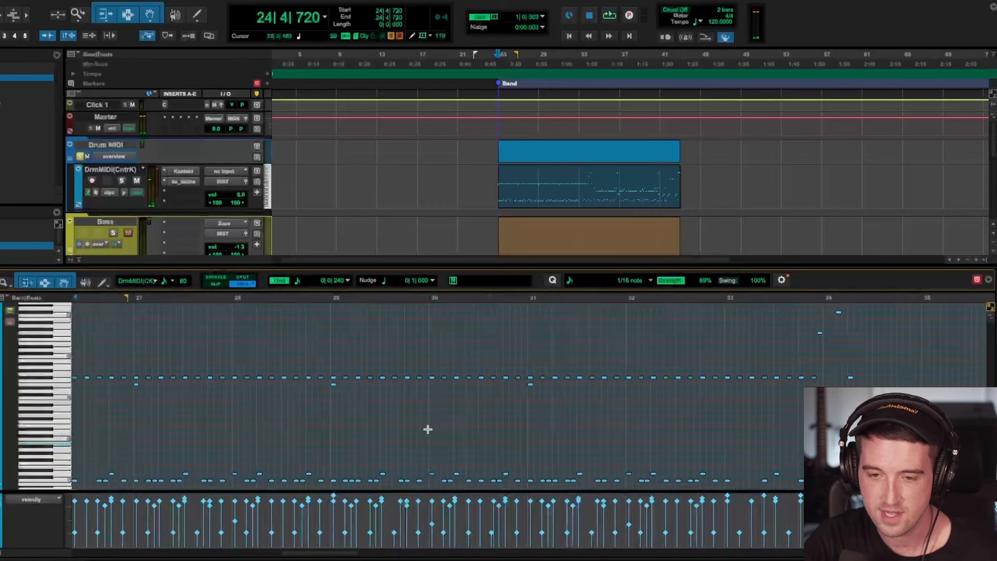
{"action": "scroll", "coordinate": [428, 429], "scroll_direction": "left", "scroll_amount": 4}
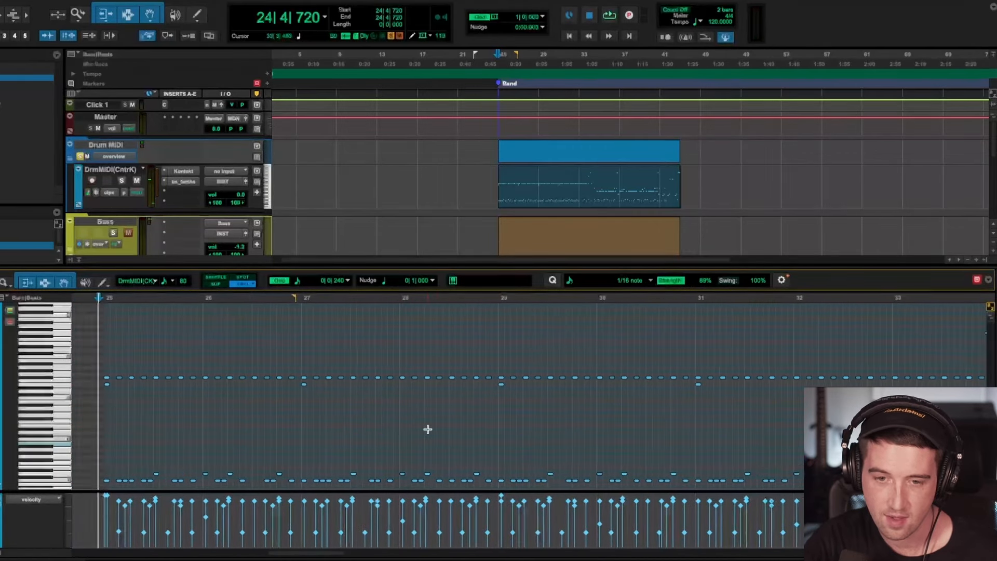
{"action": "scroll", "coordinate": [428, 429], "scroll_direction": "down", "scroll_amount": 1}
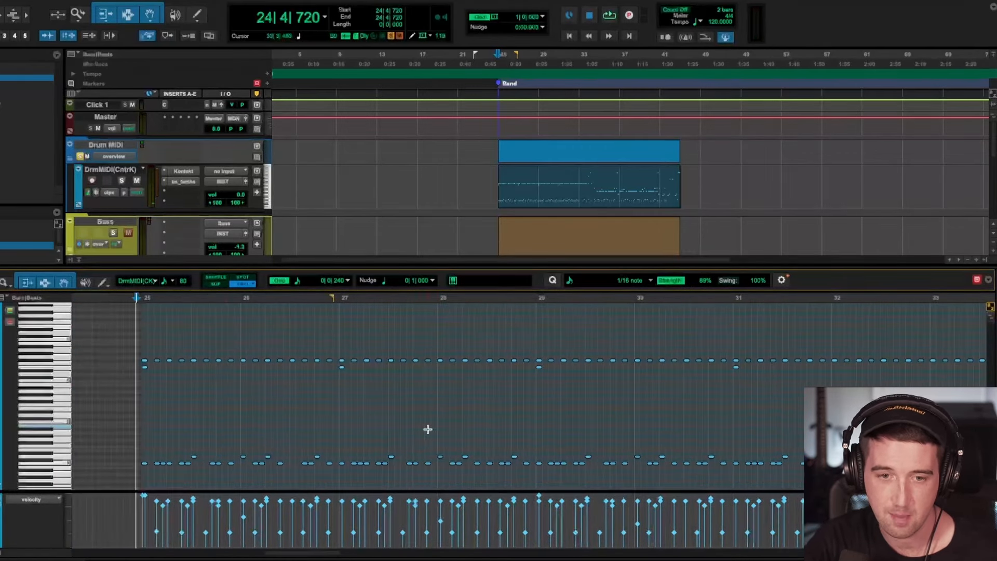
{"action": "left_click", "coordinate": [169, 361]}
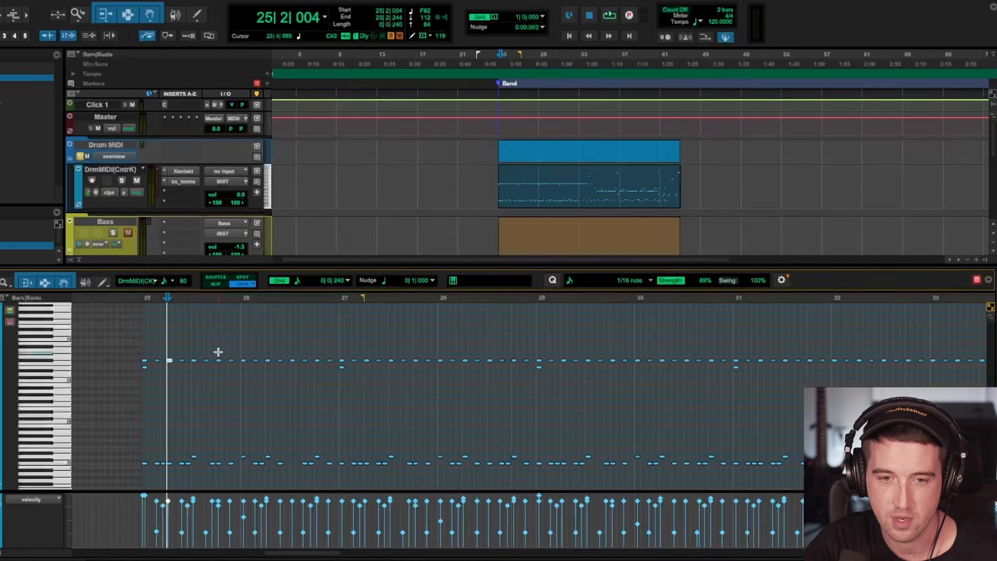
{"action": "left_click", "coordinate": [219, 360], "text": "shift"}
{"action": "left_click", "coordinate": [268, 361], "text": "shift"}
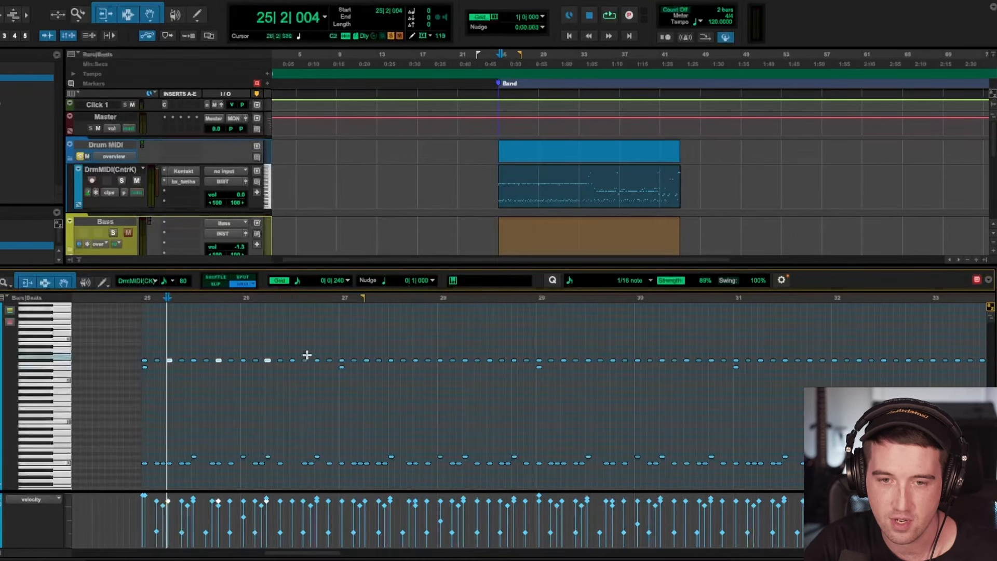
{"action": "left_click", "coordinate": [317, 360], "text": "shift"}
{"action": "left_click", "coordinate": [367, 361], "text": "shift"}
{"action": "left_click", "coordinate": [415, 360], "text": "shift"}
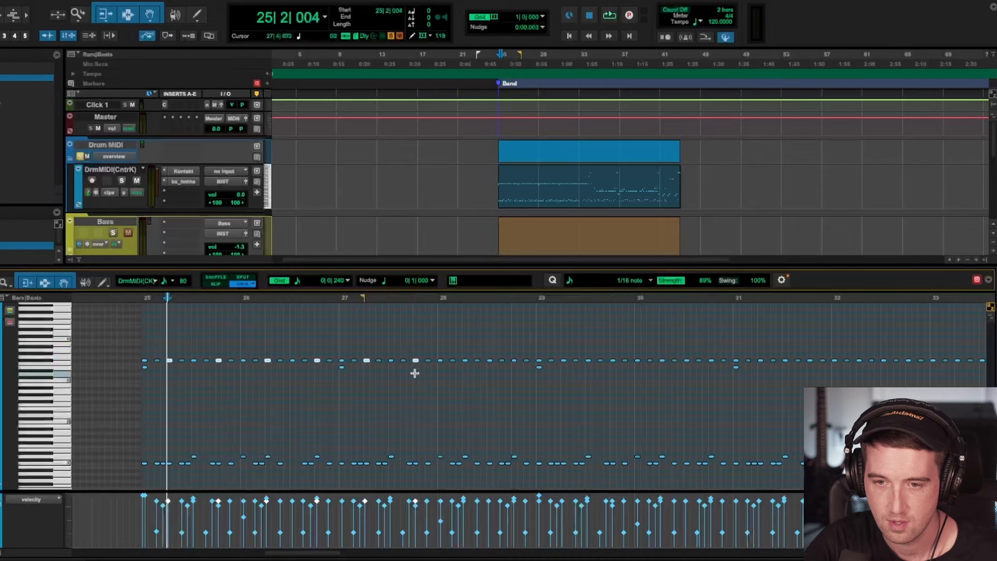
{"action": "left_click", "coordinate": [465, 361], "text": "shift"}
{"action": "left_click", "coordinate": [514, 361], "text": "shift"}
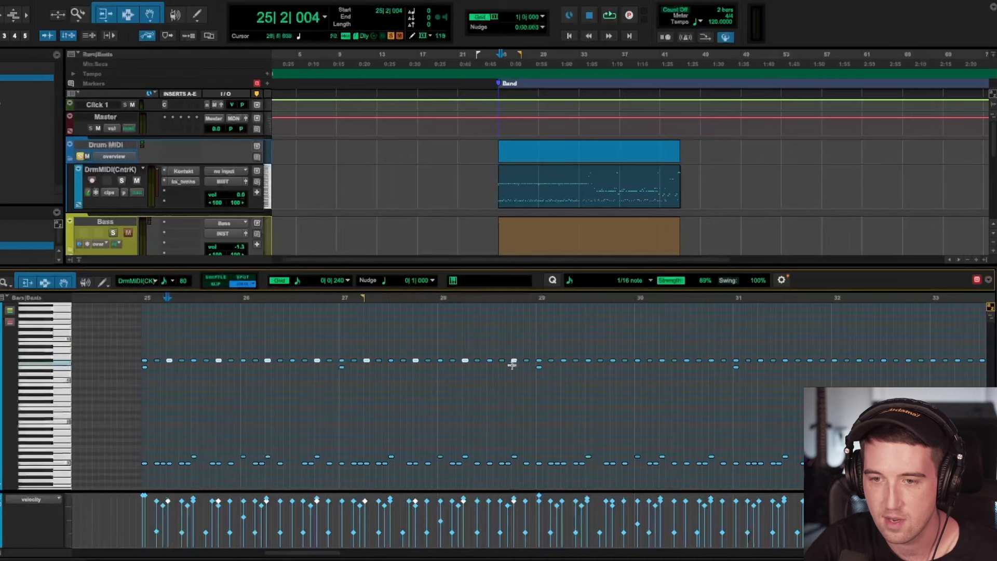
{"action": "left_click", "coordinate": [563, 361], "text": "shift"}
{"action": "left_click", "coordinate": [612, 361], "text": "shift"}
{"action": "left_click", "coordinate": [662, 361], "text": "shift"}
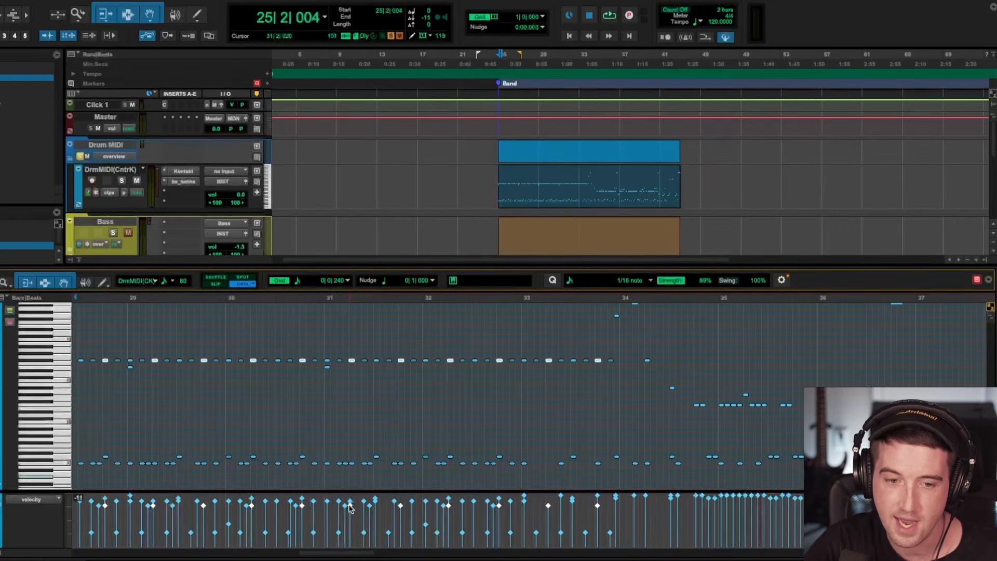
{"action": "scroll", "coordinate": [352, 469], "scroll_direction": "left", "scroll_amount": 6}
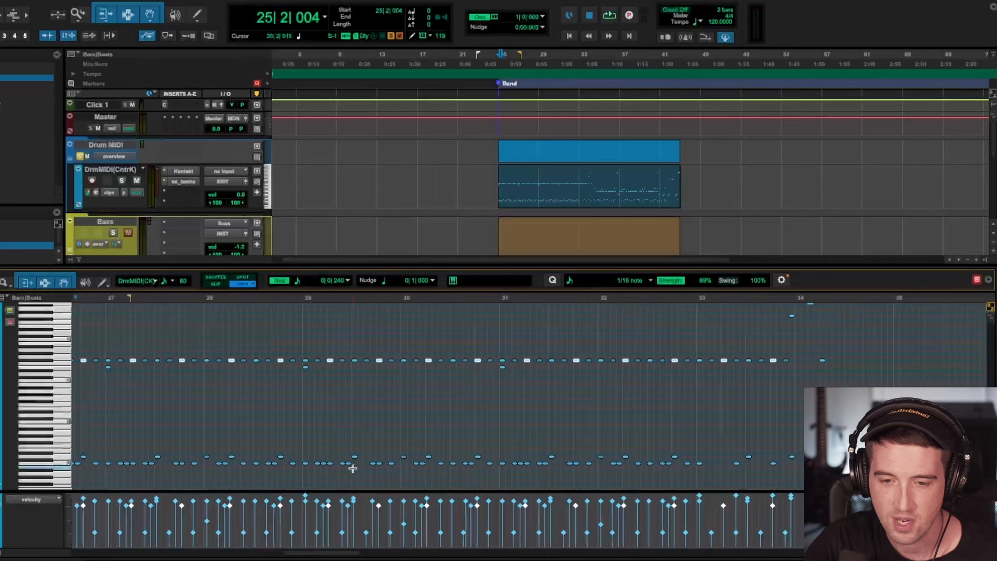
{"action": "scroll", "coordinate": [353, 468], "scroll_direction": "left", "scroll_amount": 3}
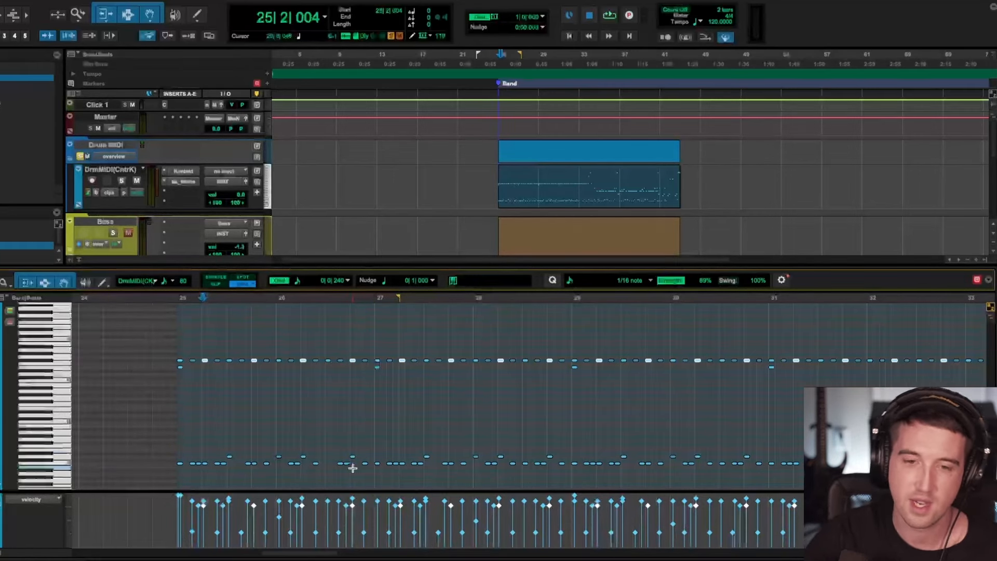
Step: Play the drums from 24|4|480 to about 34|2 to audition the softened hi-hat notes, and stop playback
{"action": "left_click", "coordinate": [166, 407]}
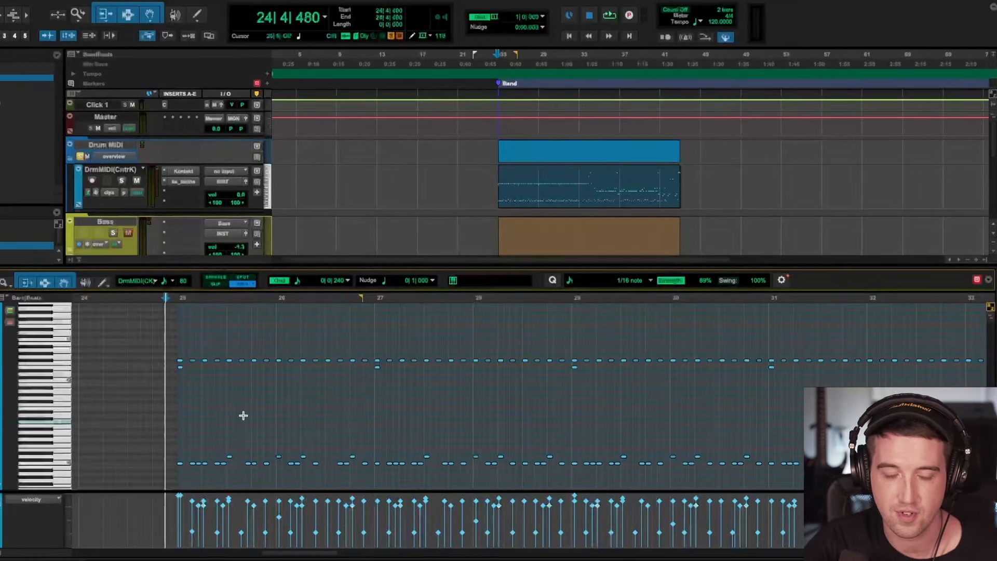
{"action": "key", "text": "space"}
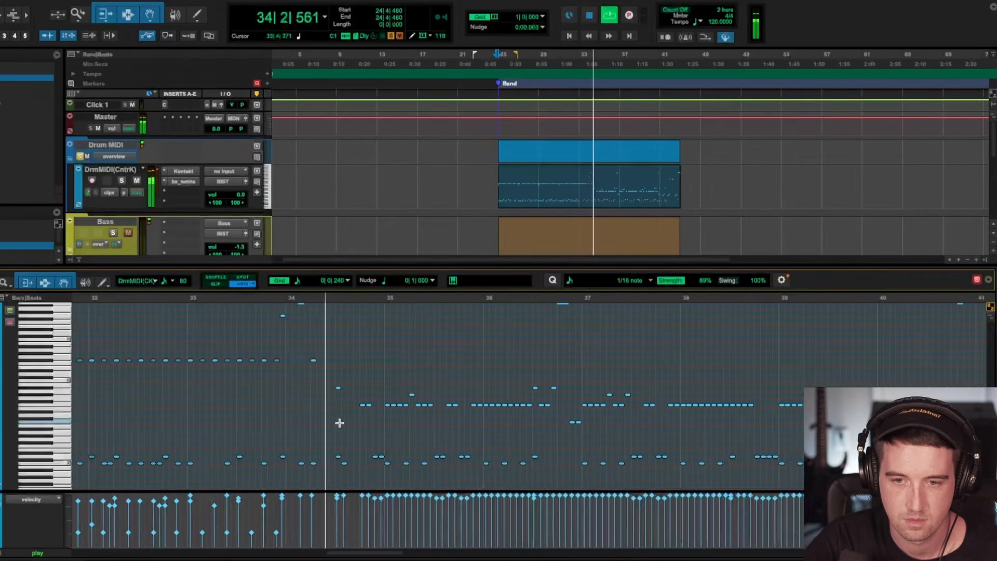
{"action": "key", "text": "space"}
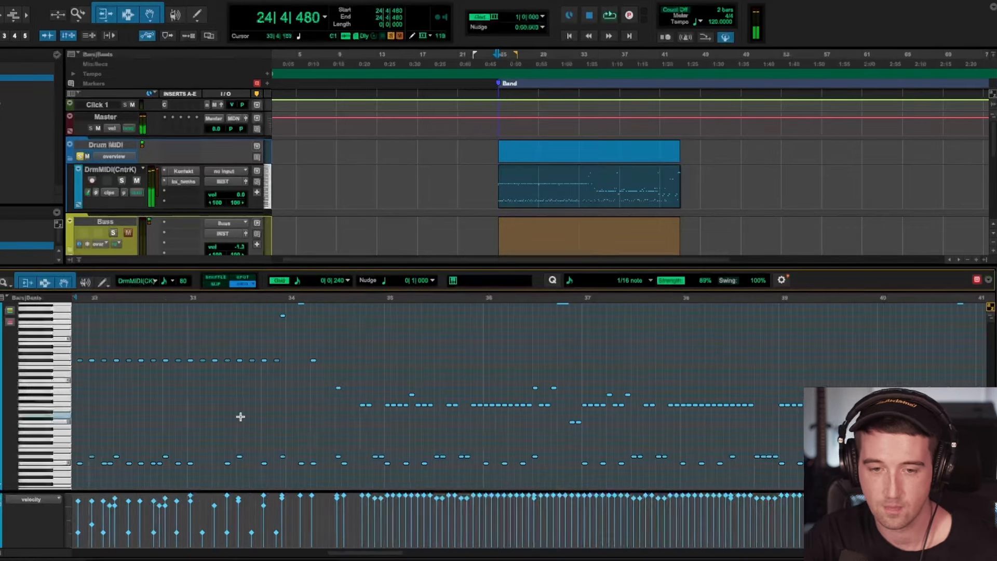
{"action": "scroll", "coordinate": [241, 417], "scroll_direction": "left", "scroll_amount": 8}
{"action": "scroll", "coordinate": [240, 417], "scroll_direction": "right", "scroll_amount": 7}
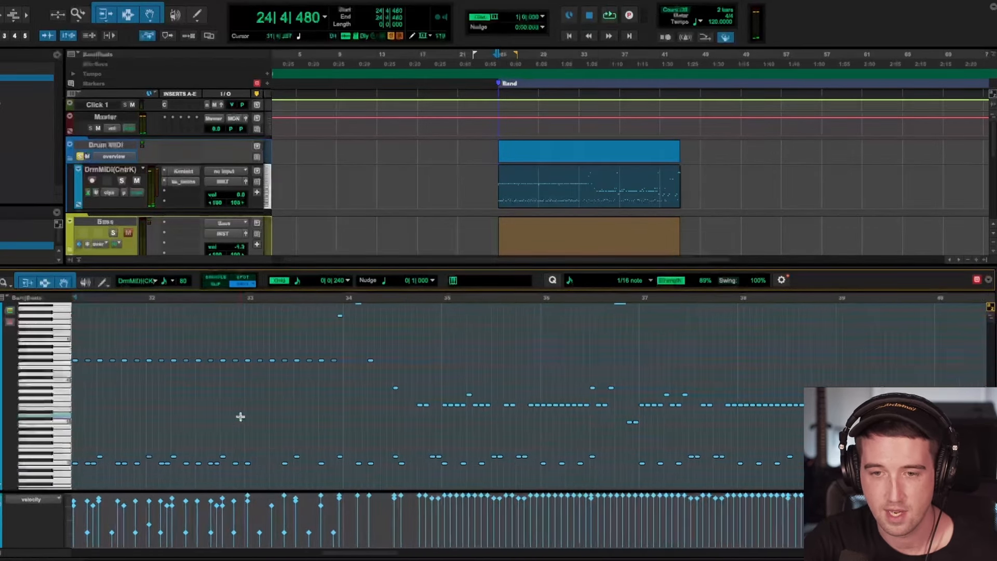
{"action": "scroll", "coordinate": [240, 416], "scroll_direction": "right", "scroll_amount": 1}
{"action": "scroll", "coordinate": [241, 417], "scroll_direction": "up", "scroll_amount": 1}
{"action": "scroll", "coordinate": [240, 417], "scroll_direction": "right", "scroll_amount": 7}
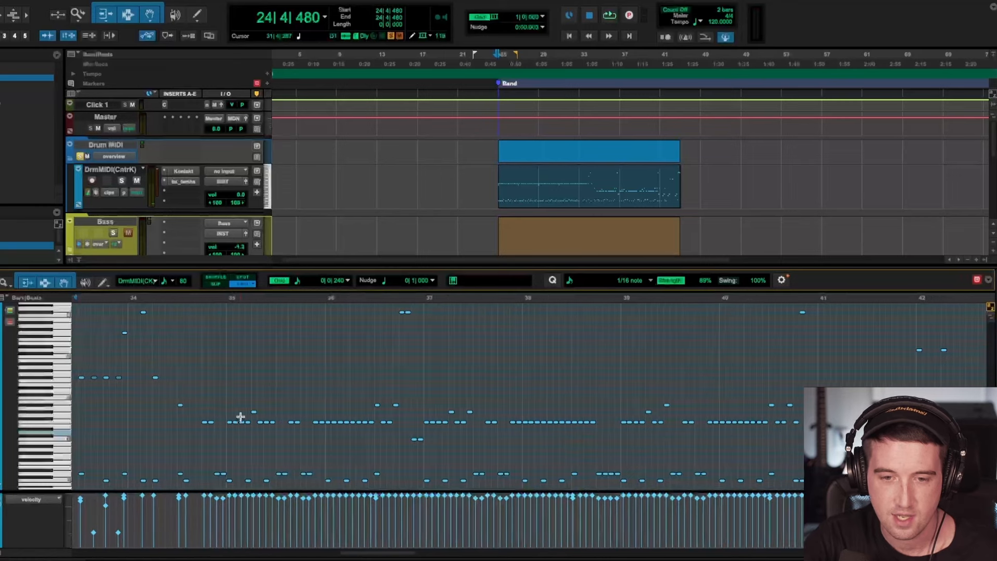
{"action": "left_click", "coordinate": [222, 473]}
{"action": "left_click", "coordinate": [284, 473], "text": "shift"}
{"action": "left_click", "coordinate": [309, 474], "text": "shift"}
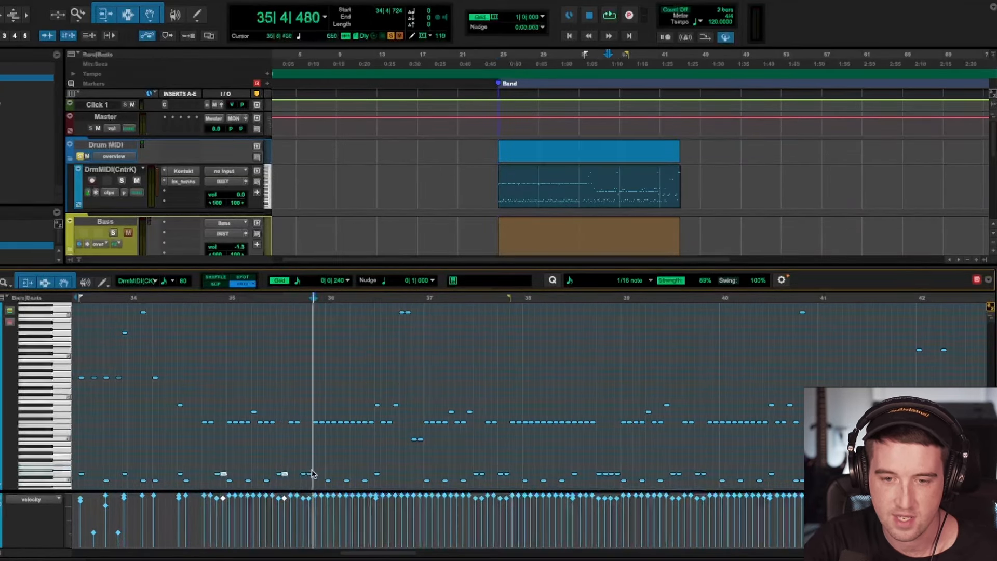
{"action": "left_click", "coordinate": [481, 473], "text": "shift"}
{"action": "left_click", "coordinate": [506, 473], "text": "shift"}
{"action": "left_click", "coordinate": [606, 473], "text": "shift"}
{"action": "left_click", "coordinate": [617, 474], "text": "shift"}
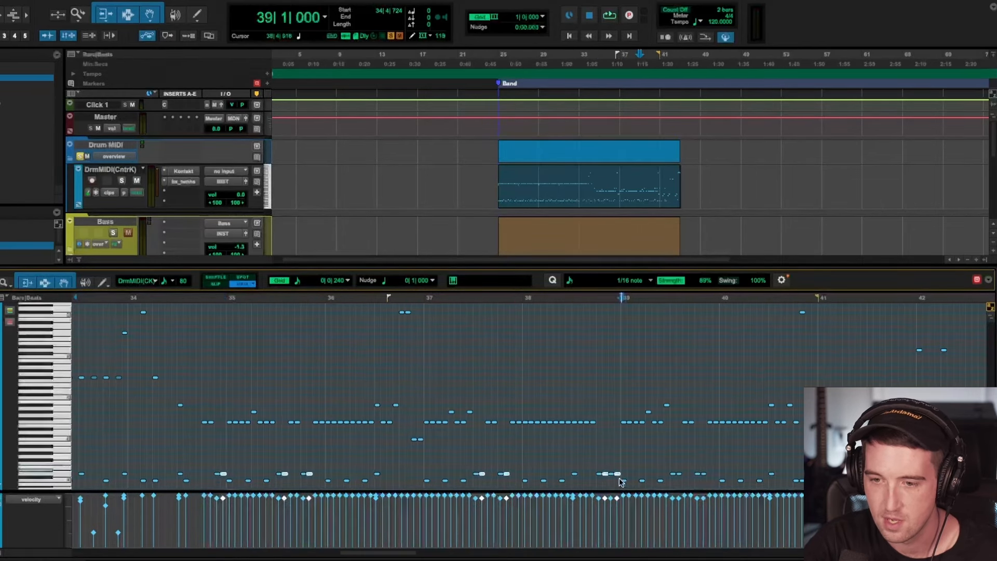
{"action": "left_click", "coordinate": [703, 473], "text": "shift"}
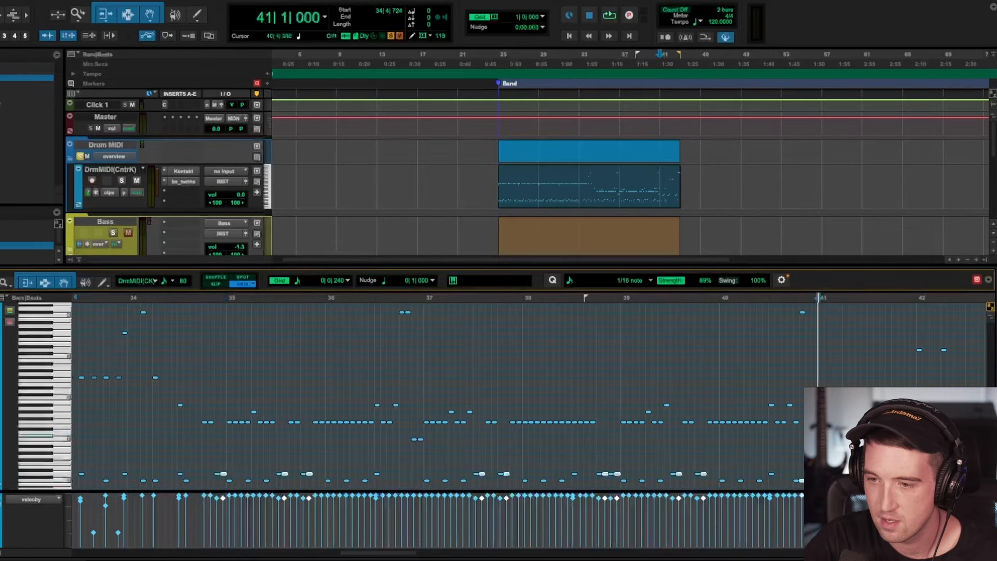
{"action": "scroll", "coordinate": [701, 455], "scroll_direction": "right", "scroll_amount": 4}
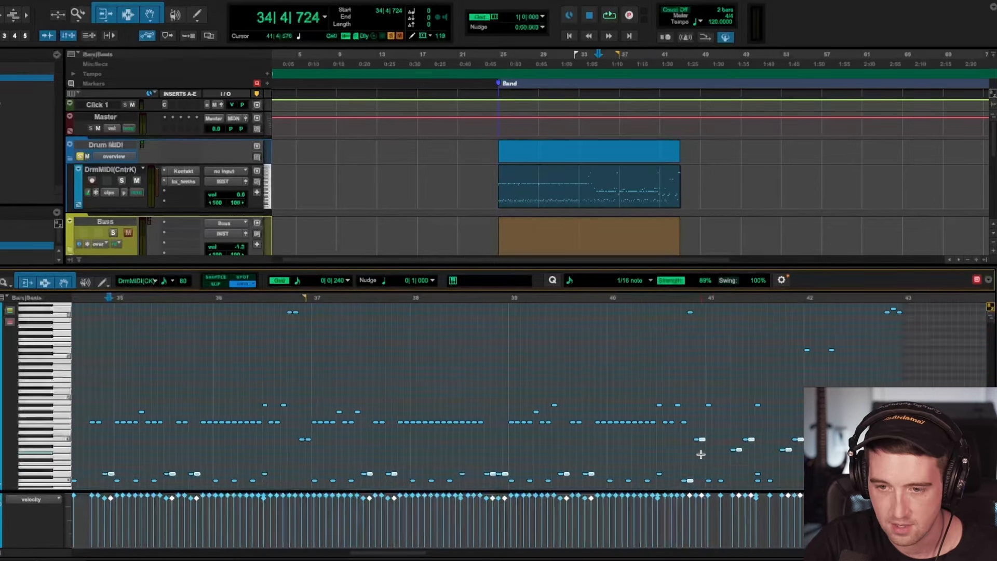
{"action": "scroll", "coordinate": [701, 454], "scroll_direction": "left", "scroll_amount": 3}
{"action": "scroll", "coordinate": [701, 455], "scroll_direction": "up", "scroll_amount": 4}
{"action": "scroll", "coordinate": [701, 455], "scroll_direction": "down", "scroll_amount": 5}
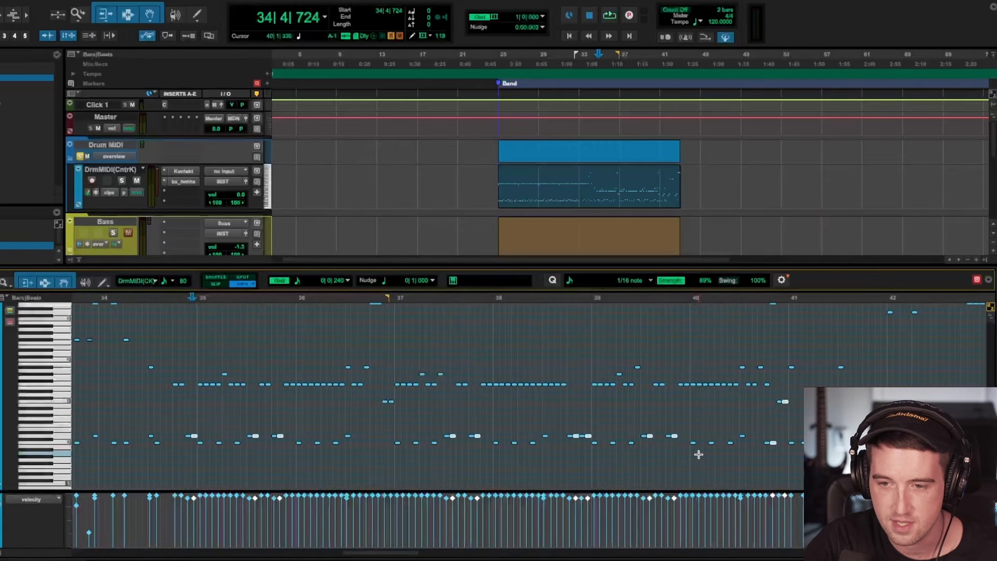
{"action": "scroll", "coordinate": [702, 454], "scroll_direction": "up", "scroll_amount": 1}
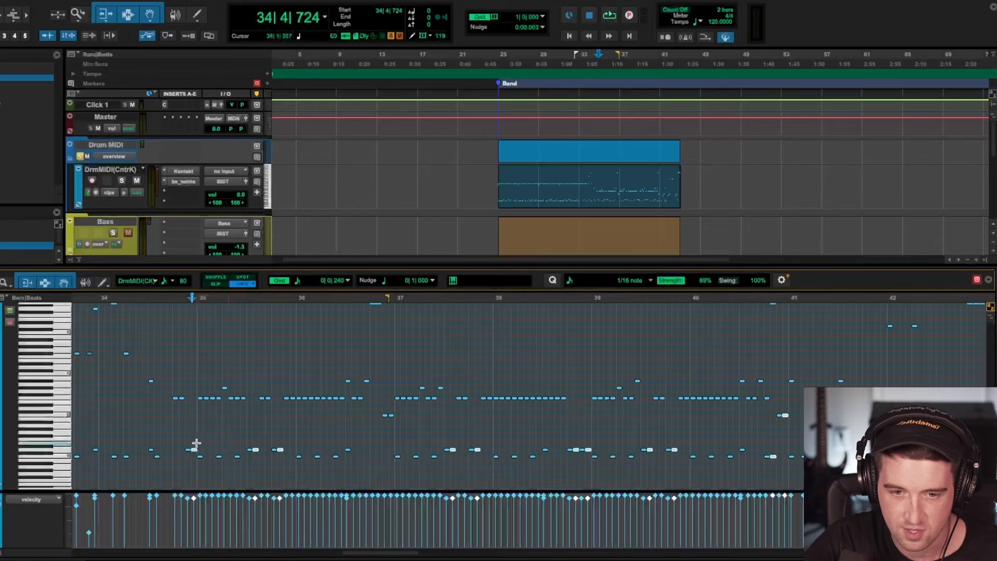
{"action": "scroll", "coordinate": [196, 442], "scroll_direction": "left", "scroll_amount": 3}
{"action": "scroll", "coordinate": [222, 439], "scroll_direction": "left", "scroll_amount": 3}
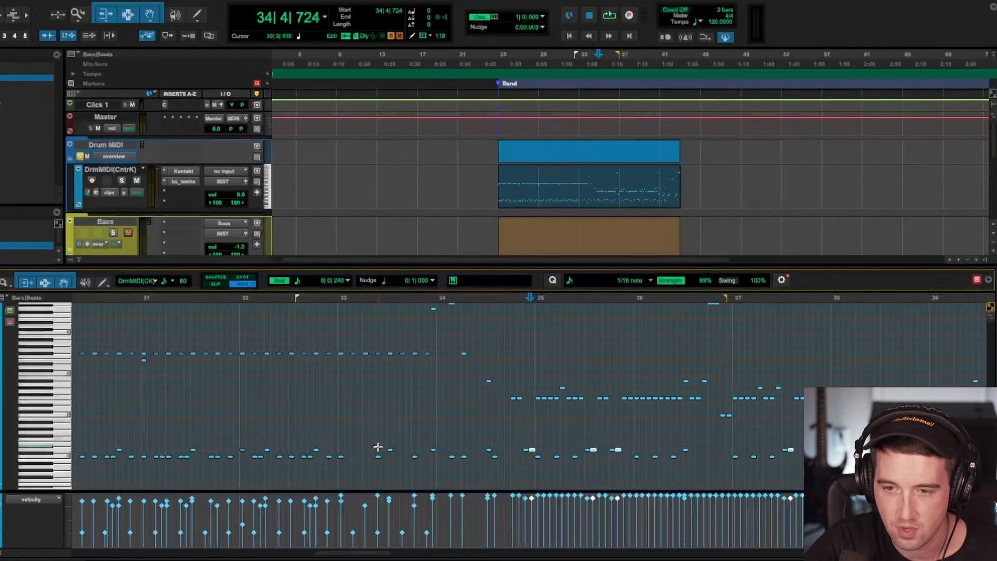
Step: Lower the velocity of all kick and snare notes from 34|1|482 to the end of the clip by 11
{"action": "scroll", "coordinate": [377, 447], "scroll_direction": "right", "scroll_amount": 4}
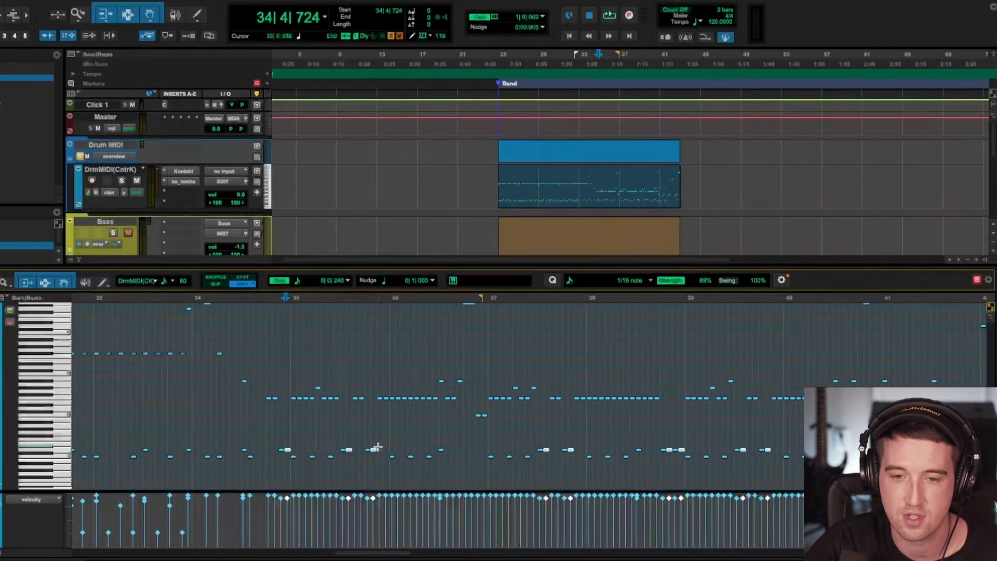
{"action": "scroll", "coordinate": [378, 448], "scroll_direction": "right", "scroll_amount": 2}
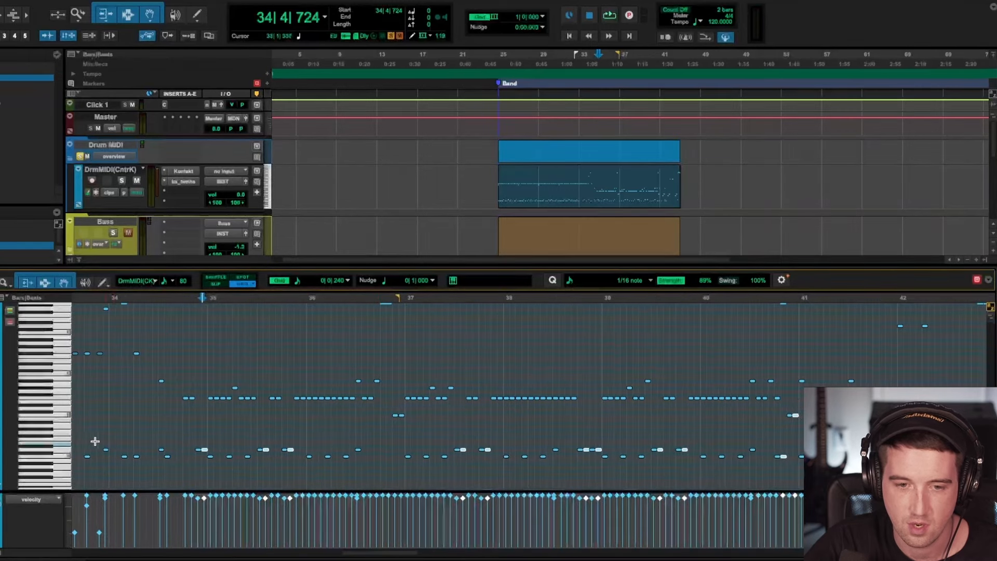
{"action": "left_click_drag", "start_coordinate": [119, 438], "coordinate": [634, 468]}
{"action": "scroll", "coordinate": [225, 477], "scroll_direction": "left", "scroll_amount": 5}
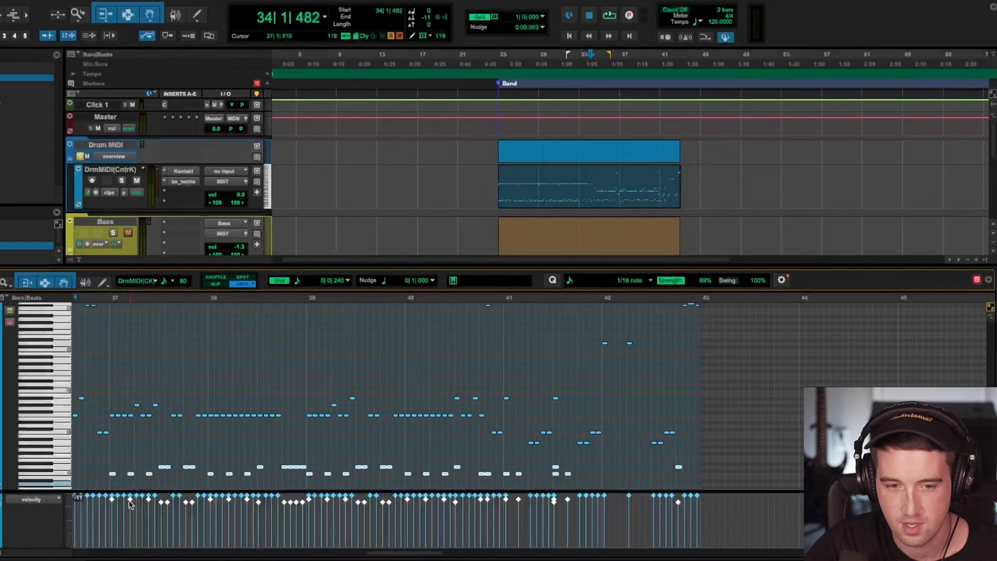
{"action": "scroll", "coordinate": [306, 466], "scroll_direction": "left", "scroll_amount": 5}
{"action": "scroll", "coordinate": [306, 466], "scroll_direction": "left", "scroll_amount": 2}
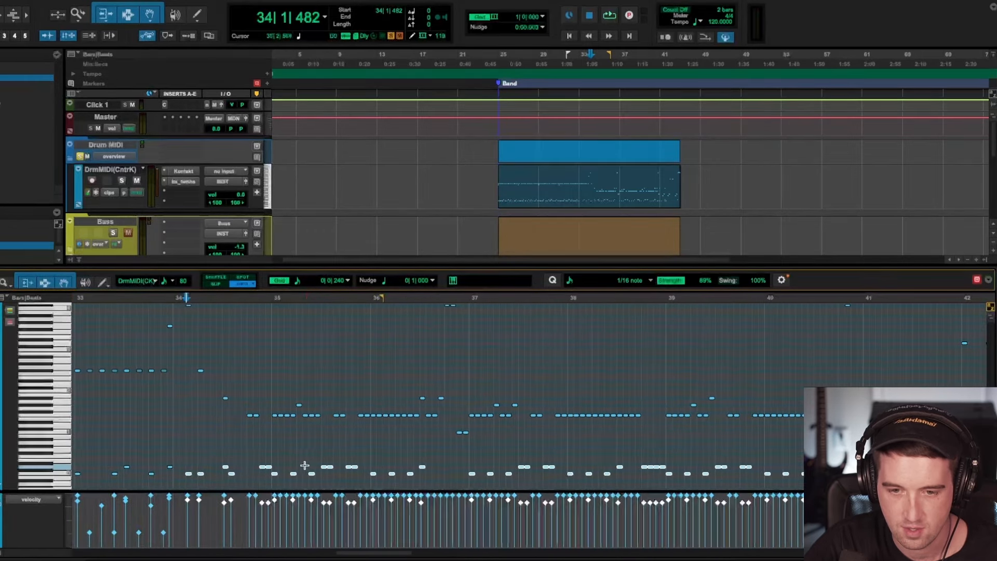
Step: Lower the velocity of the tom notes from 40|4|483 to the end of the clip slightly
{"action": "left_click", "coordinate": [309, 458]}
{"action": "scroll", "coordinate": [290, 471], "scroll_direction": "right", "scroll_amount": 4}
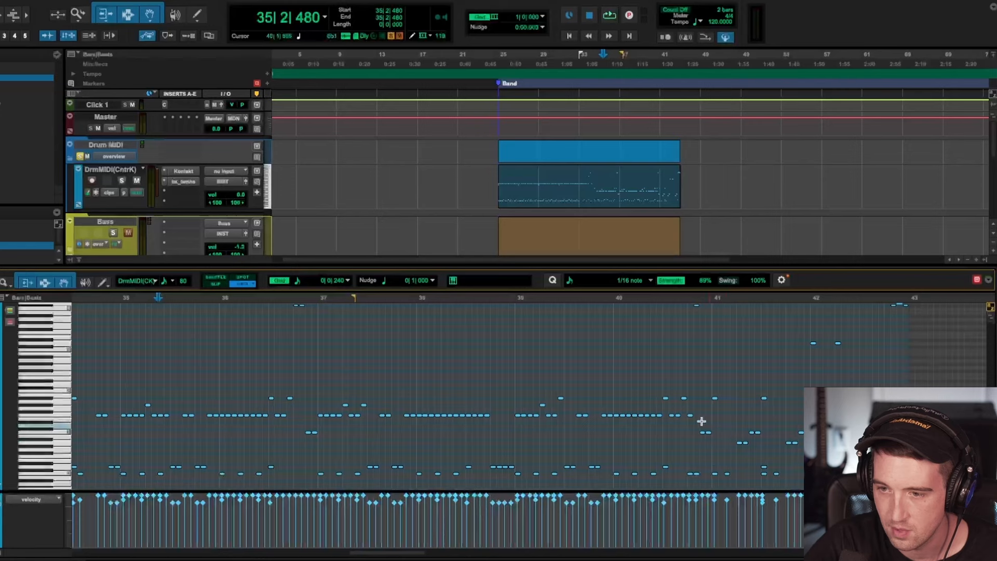
{"action": "left_click_drag", "start_coordinate": [696, 420], "coordinate": [821, 456]}
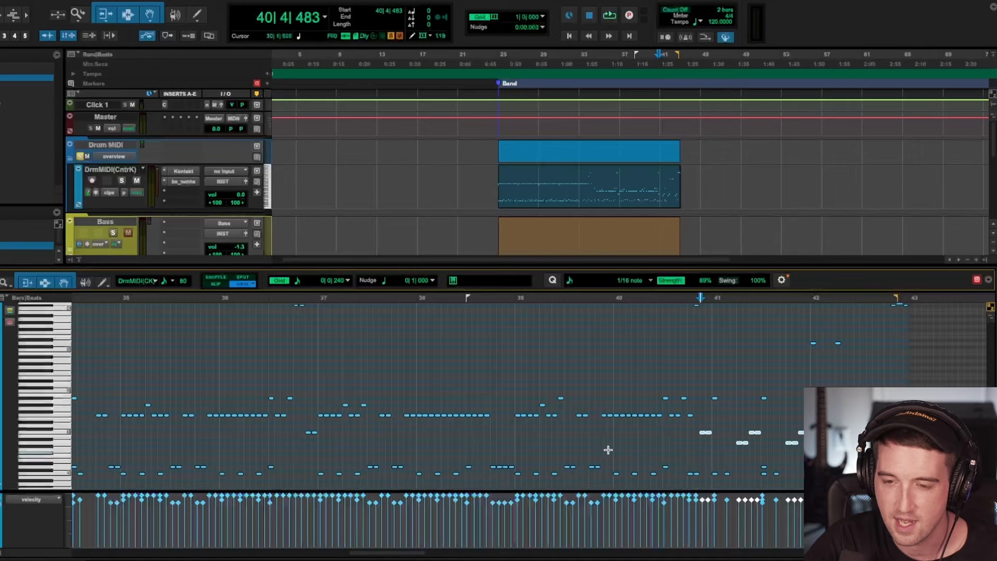
Step: Lower the velocity of the second hit in each snare, kick and tom double from 34|4|724 on by 8
{"action": "scroll", "coordinate": [583, 447], "scroll_direction": "left", "scroll_amount": 3}
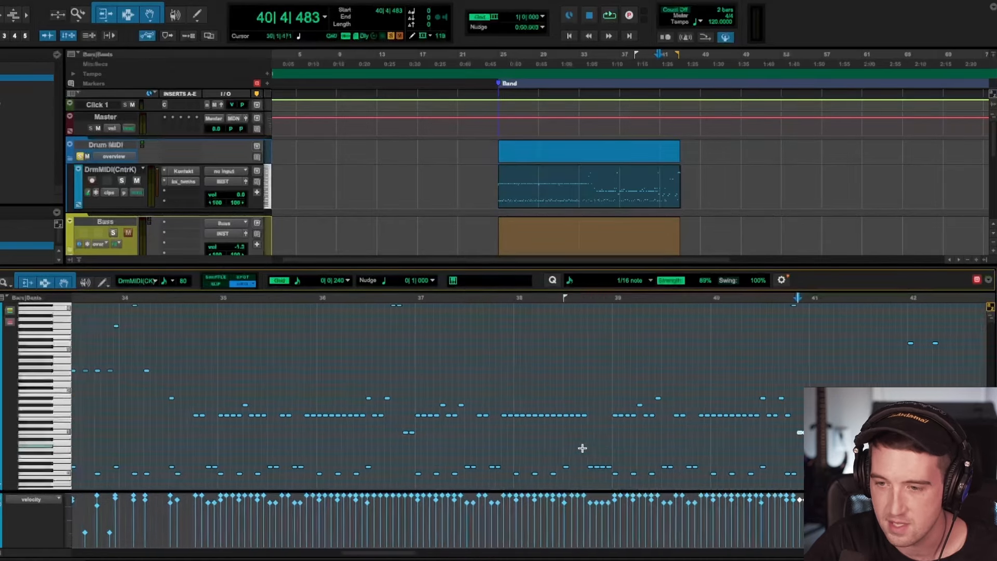
{"action": "scroll", "coordinate": [424, 448], "scroll_direction": "left", "scroll_amount": 1}
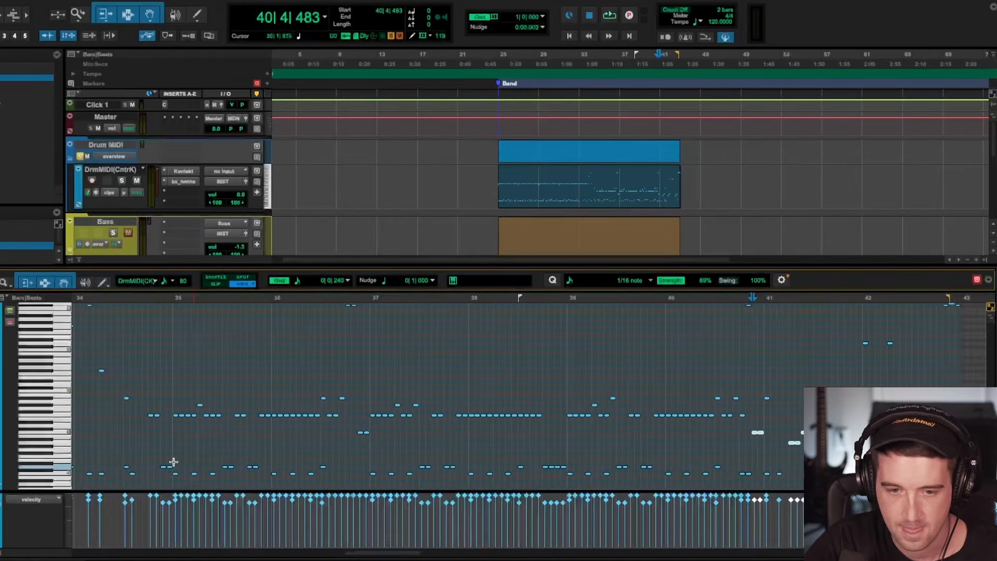
{"action": "left_click_drag", "start_coordinate": [173, 461], "coordinate": [169, 470]}
{"action": "left_click_drag", "start_coordinate": [235, 461], "coordinate": [256, 472]}
{"action": "key", "text": "space"}
{"action": "left_click_drag", "start_coordinate": [431, 461], "coordinate": [455, 471]}
{"action": "left_click_drag", "start_coordinate": [555, 460], "coordinate": [552, 471]}
{"action": "left_click_drag", "start_coordinate": [567, 460], "coordinate": [564, 470]}
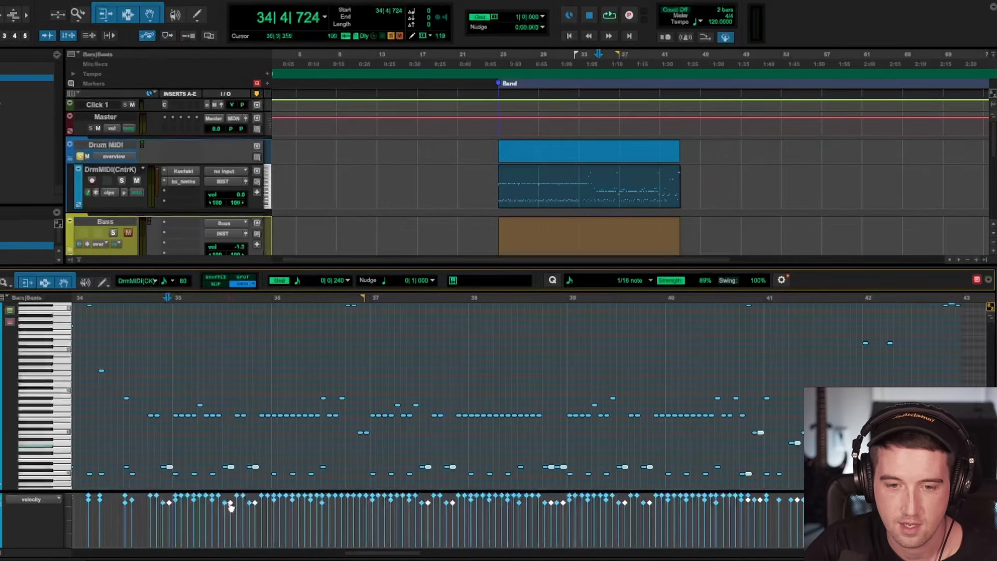
{"action": "left_click_drag", "start_coordinate": [231, 507], "coordinate": [230, 510]}
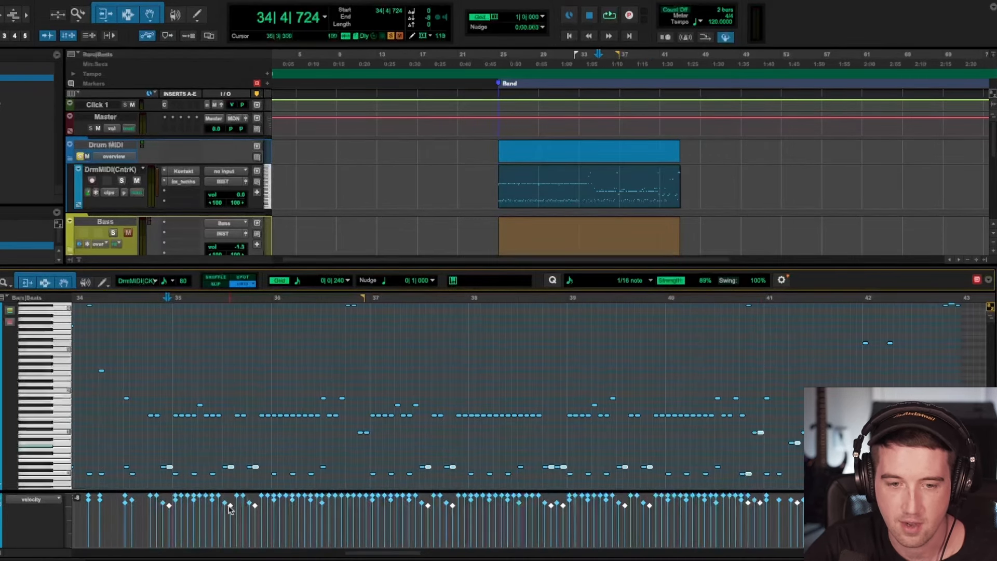
{"action": "scroll", "coordinate": [184, 446], "scroll_direction": "left", "scroll_amount": 3}
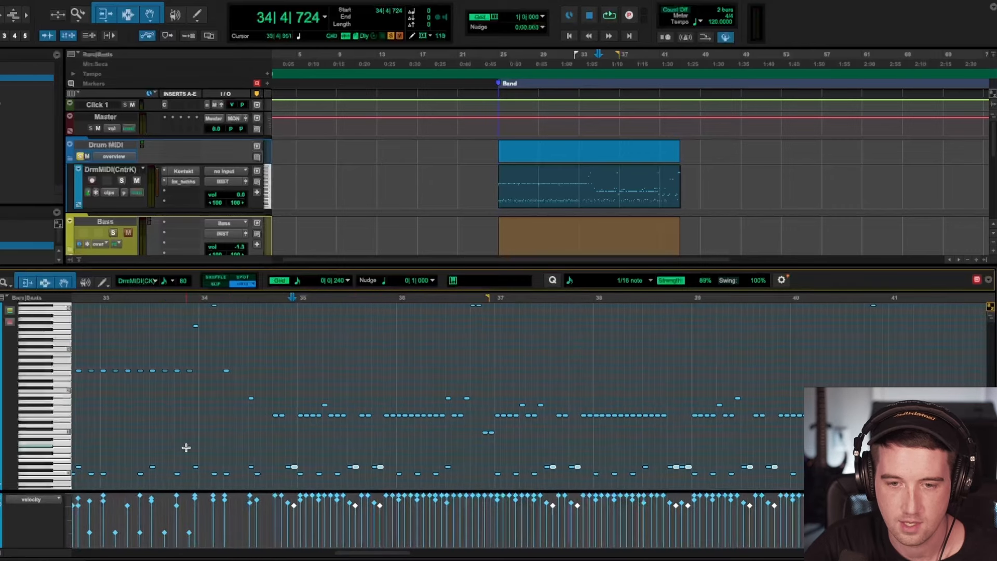
{"action": "scroll", "coordinate": [334, 439], "scroll_direction": "right", "scroll_amount": 1}
{"action": "scroll", "coordinate": [334, 439], "scroll_direction": "up", "scroll_amount": 1}
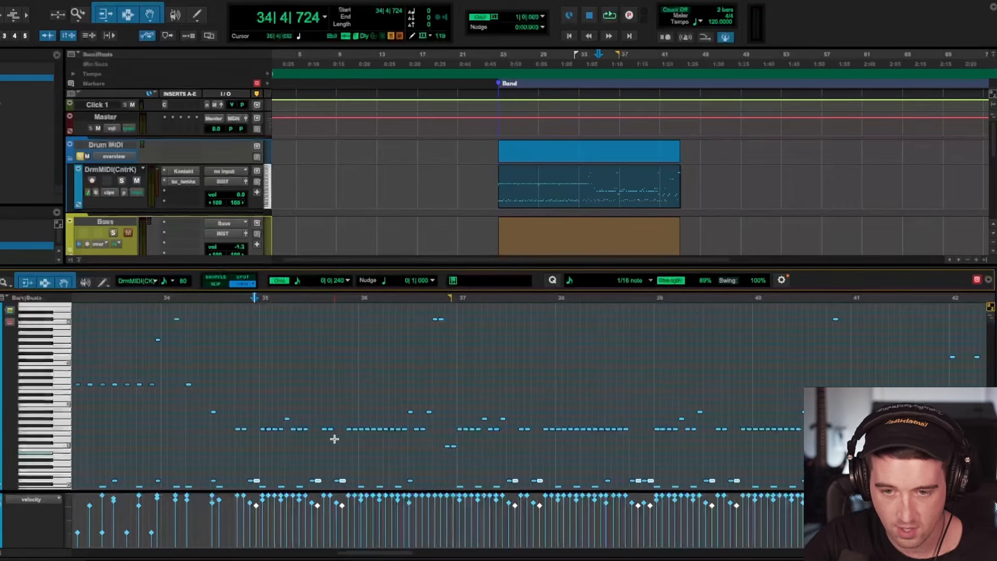
{"action": "left_click", "coordinate": [242, 430]}
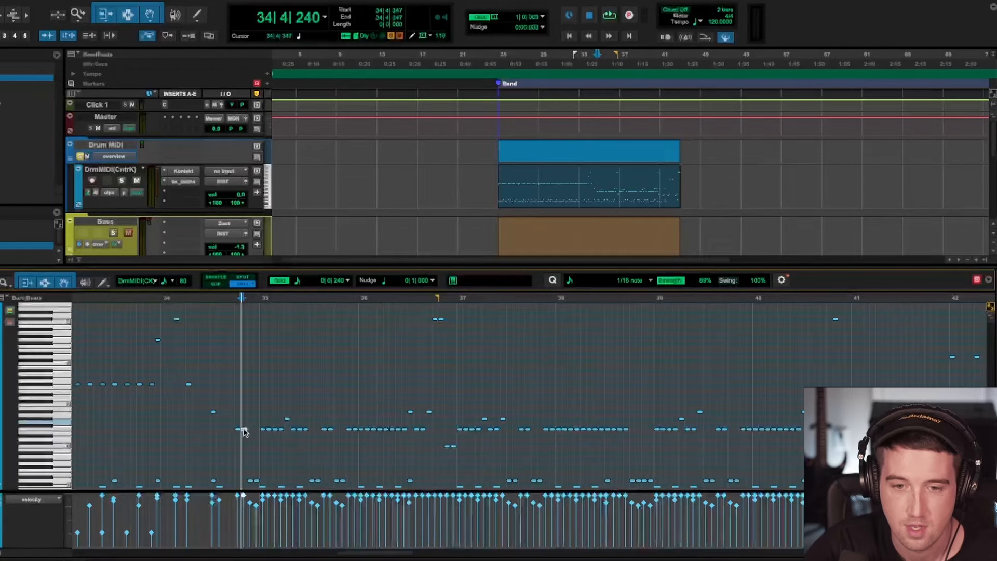
{"action": "left_click", "coordinate": [269, 429], "text": "shift"}
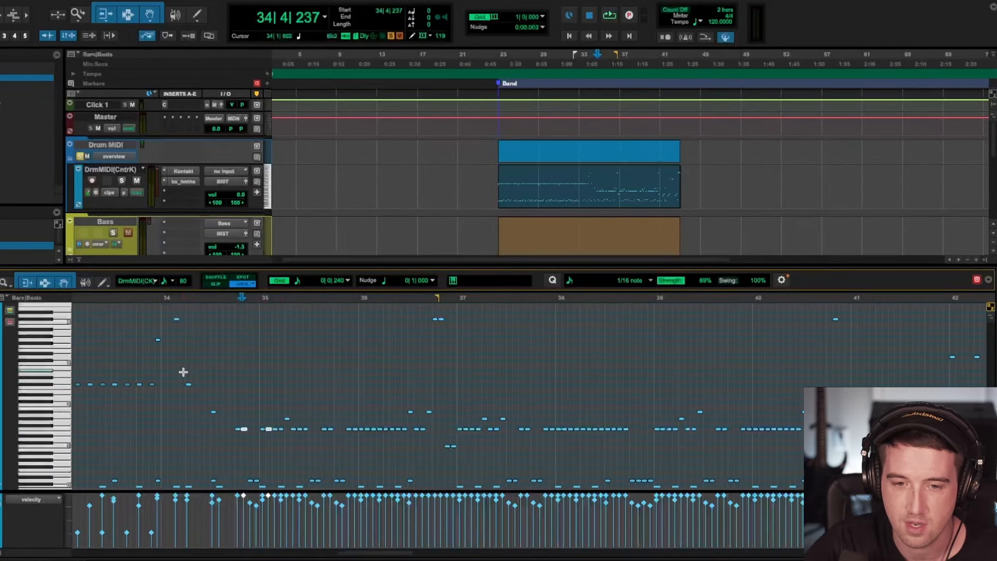
Step: Lower the velocity of all cymbal notes from 34|1|480 to the end of the clip slightly, including the pair at 36|4|477
{"action": "scroll", "coordinate": [211, 363], "scroll_direction": "up", "scroll_amount": 2}
{"action": "scroll", "coordinate": [214, 367], "scroll_direction": "right", "scroll_amount": 3}
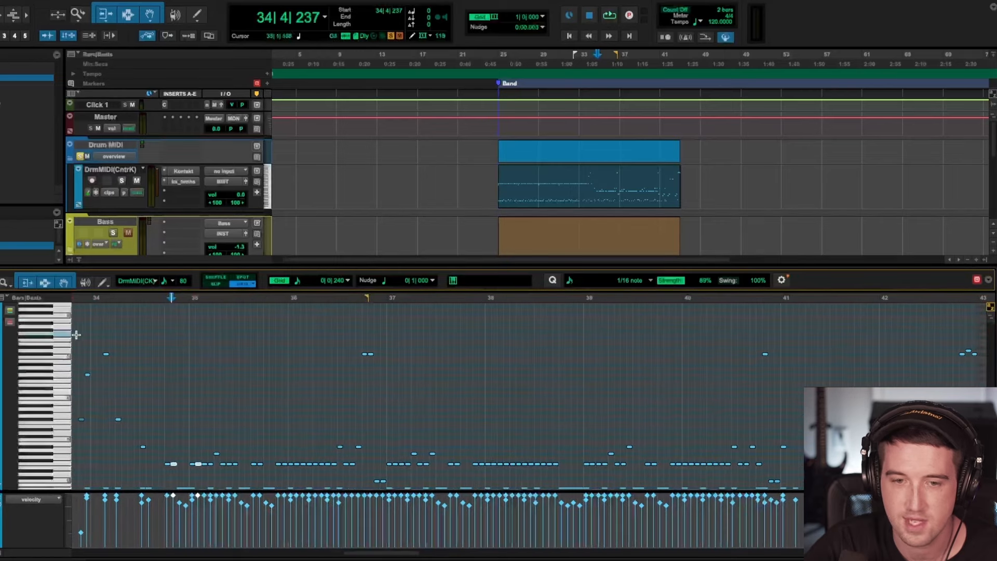
{"action": "left_click_drag", "start_coordinate": [102, 331], "coordinate": [871, 471]}
{"action": "left_click_drag", "start_coordinate": [170, 499], "coordinate": [166, 504]}
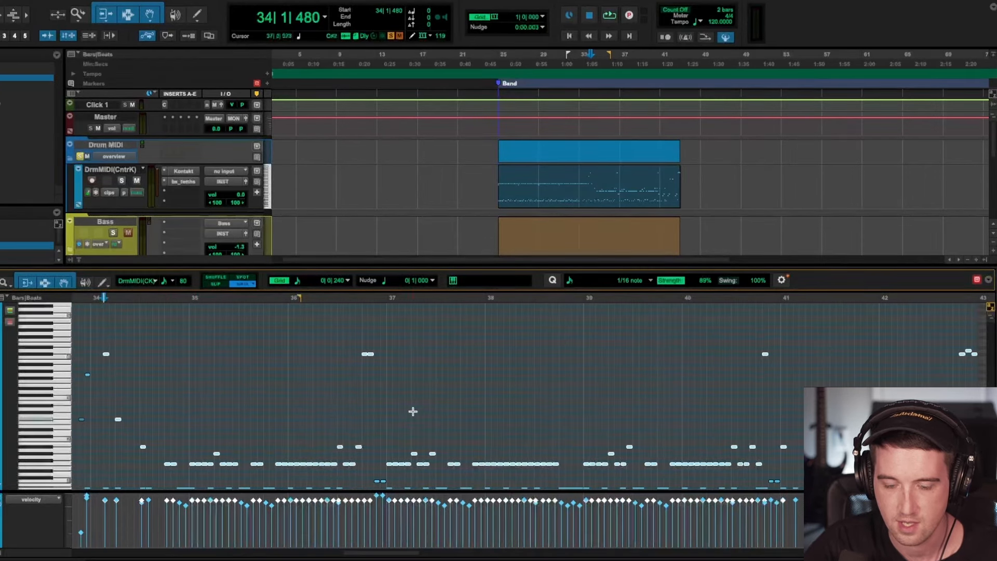
{"action": "left_click_drag", "start_coordinate": [388, 469], "coordinate": [415, 481]}
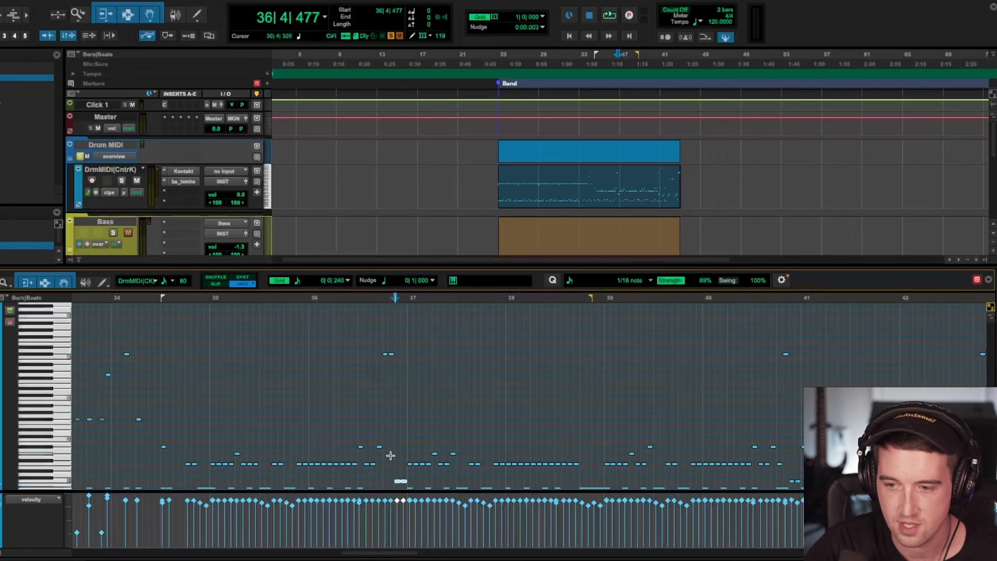
Step: Lower the velocity of every second cymbal hit from 34|4|237 to the end of the clip by 9
{"action": "scroll", "coordinate": [290, 435], "scroll_direction": "down", "scroll_amount": 3}
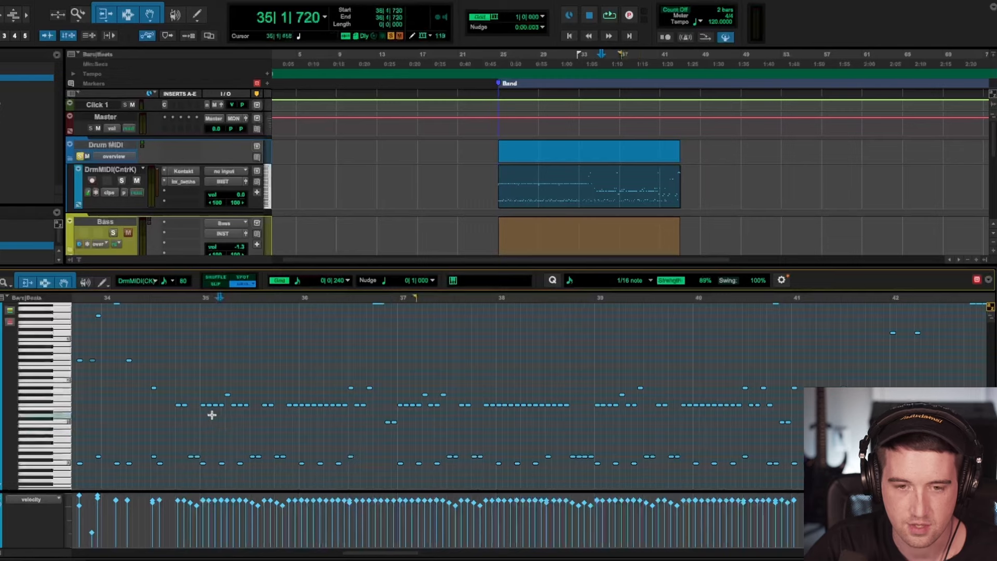
{"action": "left_click", "coordinate": [183, 405]}
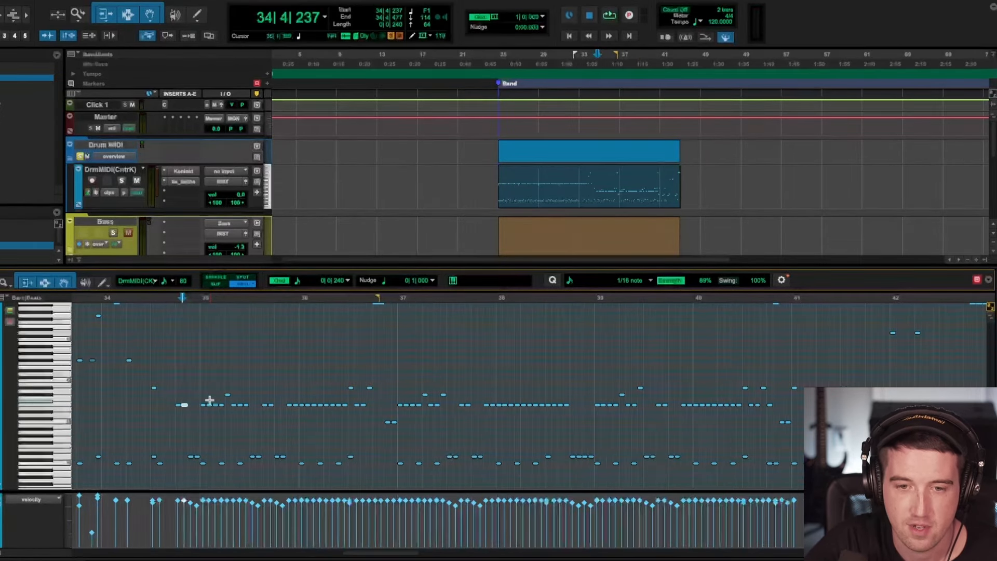
{"action": "left_click", "coordinate": [209, 405], "text": "shift"}
{"action": "left_click", "coordinate": [221, 405], "text": "shift"}
{"action": "left_click", "coordinate": [241, 404], "text": "shift"}
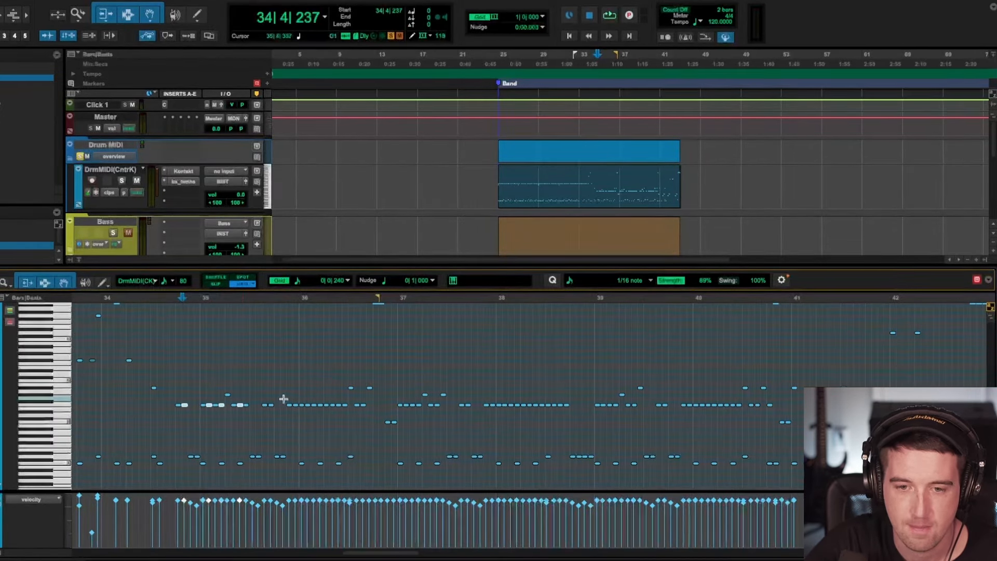
{"action": "left_click", "coordinate": [293, 405], "text": "shift"}
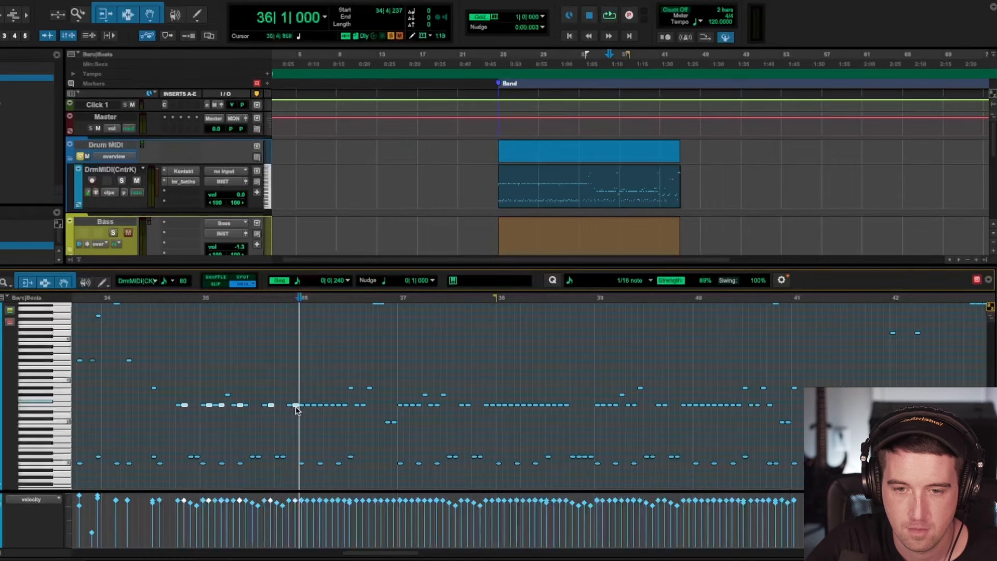
{"action": "left_click", "coordinate": [308, 405], "text": "shift"}
{"action": "left_click", "coordinate": [333, 406], "text": "shift"}
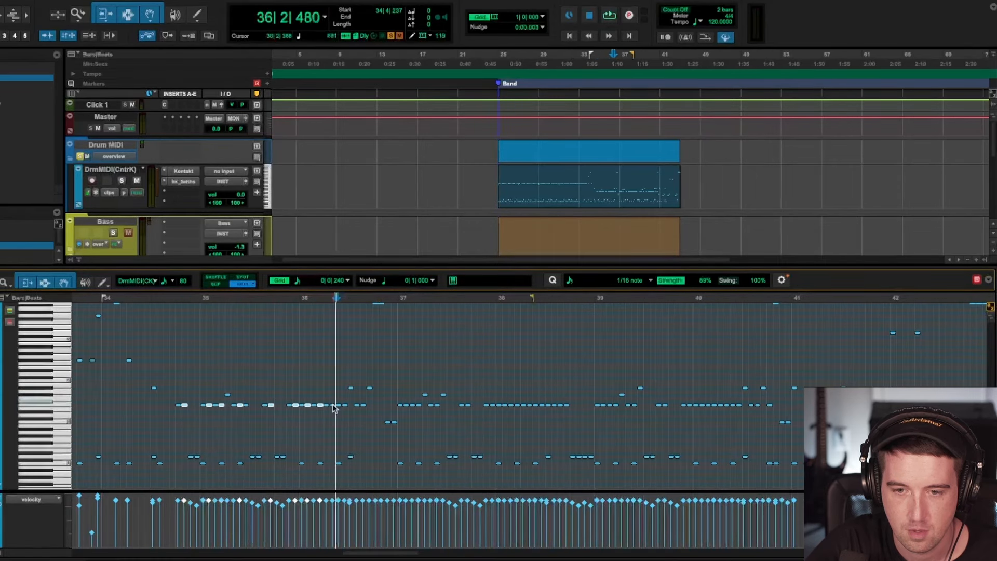
{"action": "left_click", "coordinate": [345, 405], "text": "shift"}
{"action": "left_click", "coordinate": [370, 387], "text": "shift"}
{"action": "left_click", "coordinate": [393, 417], "text": "shift"}
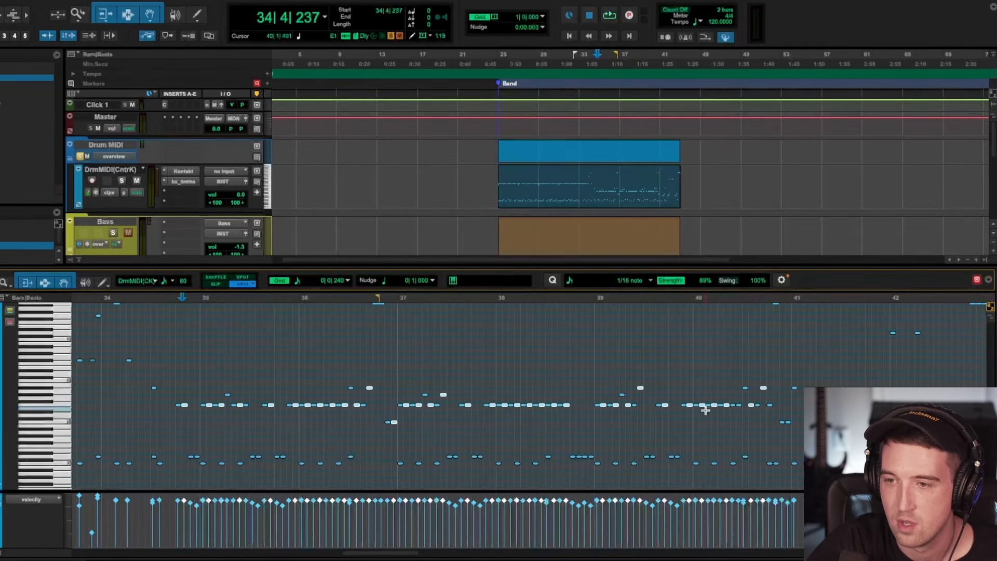
{"action": "scroll", "coordinate": [661, 370], "scroll_direction": "right", "scroll_amount": 3}
{"action": "scroll", "coordinate": [661, 370], "scroll_direction": "up", "scroll_amount": 3}
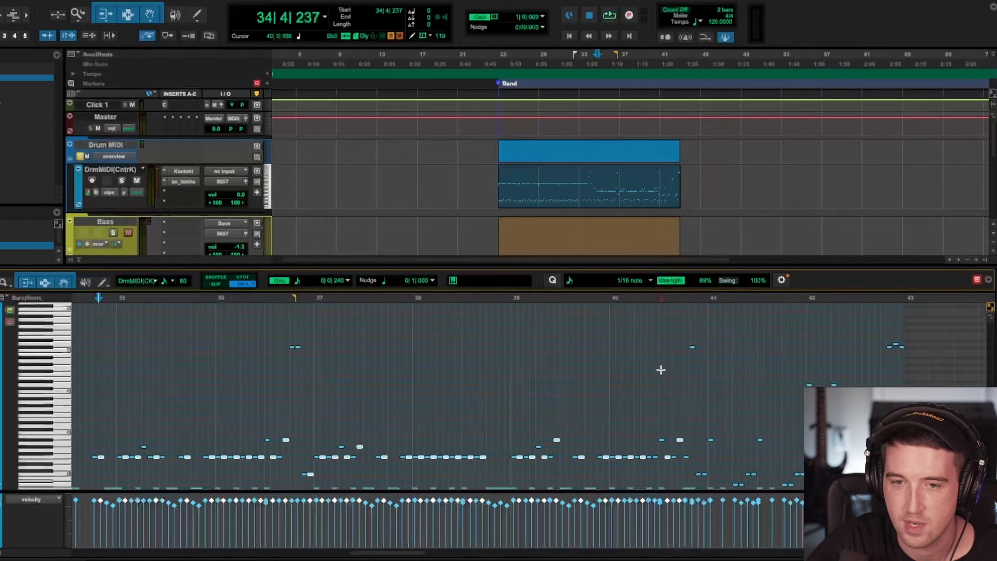
{"action": "scroll", "coordinate": [662, 370], "scroll_direction": "right", "scroll_amount": 1}
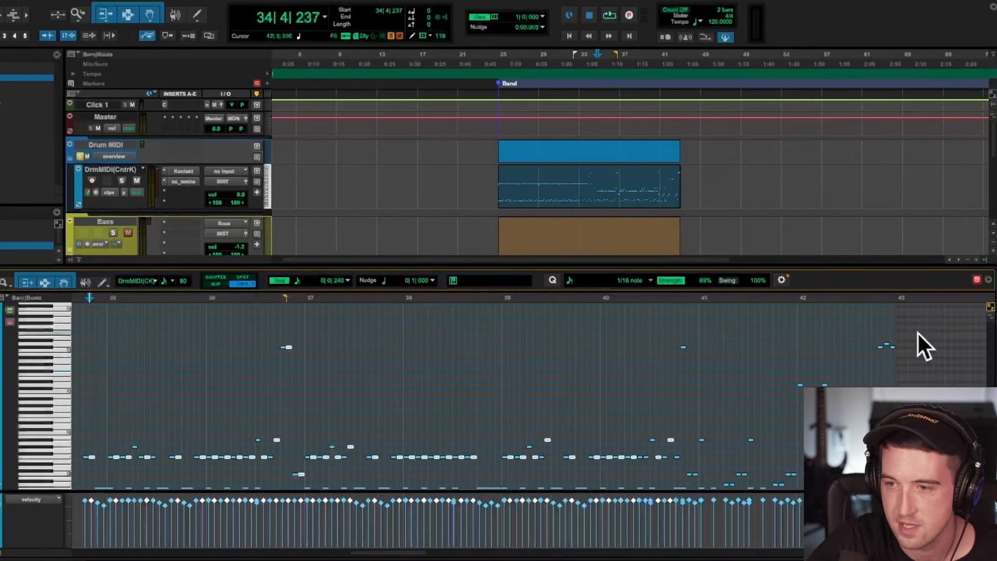
{"action": "key", "text": "space"}
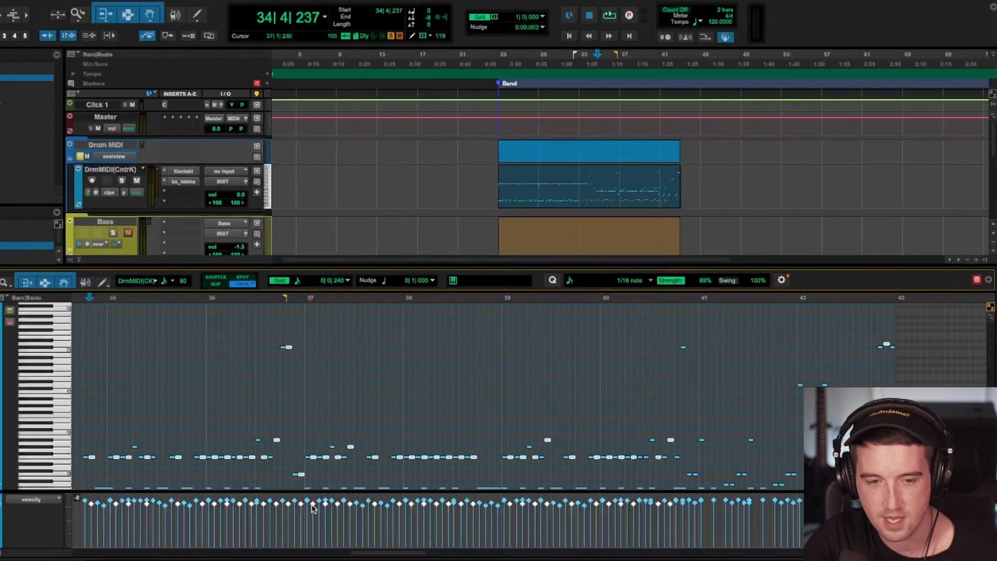
Step: Play the drums from 33|3|000 to the end of the clip to audition the varied cymbal velocities, and stop playback
{"action": "scroll", "coordinate": [276, 461], "scroll_direction": "left", "scroll_amount": 5}
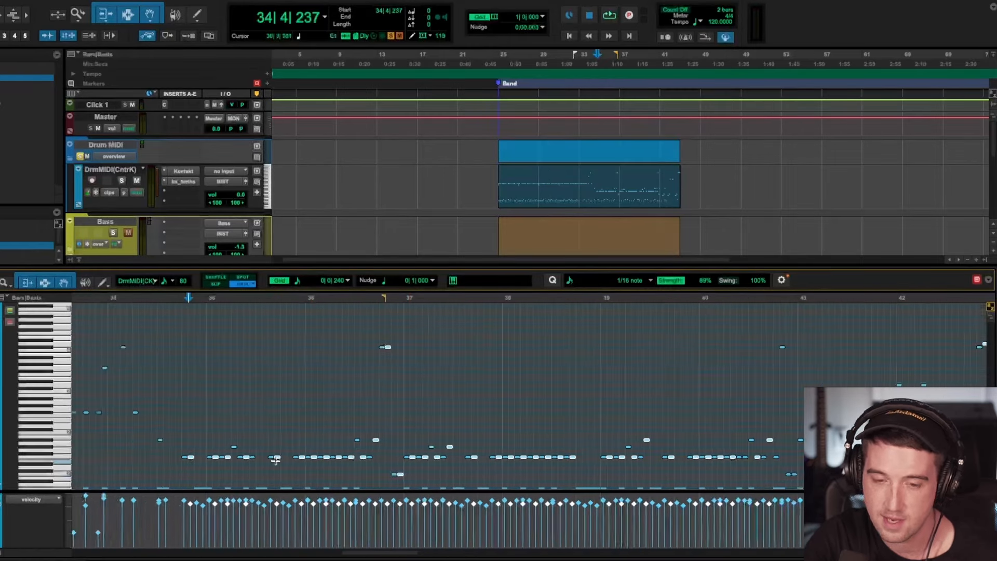
{"action": "scroll", "coordinate": [276, 461], "scroll_direction": "down", "scroll_amount": 3}
{"action": "scroll", "coordinate": [275, 460], "scroll_direction": "right", "scroll_amount": 1}
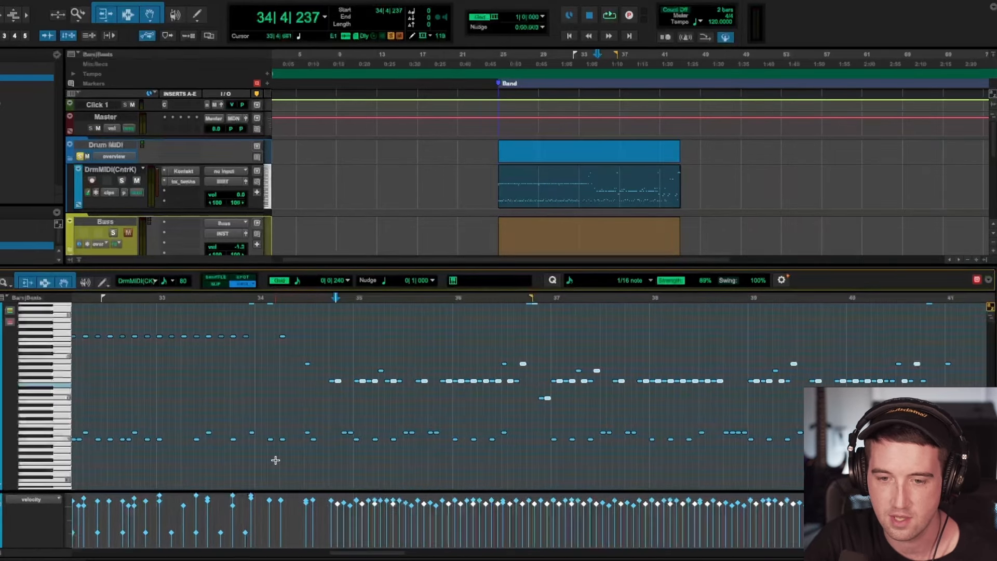
{"action": "scroll", "coordinate": [275, 461], "scroll_direction": "right", "scroll_amount": 3}
{"action": "scroll", "coordinate": [274, 459], "scroll_direction": "up", "scroll_amount": 1}
{"action": "left_click", "coordinate": [113, 399]}
{"action": "key", "text": "space"}
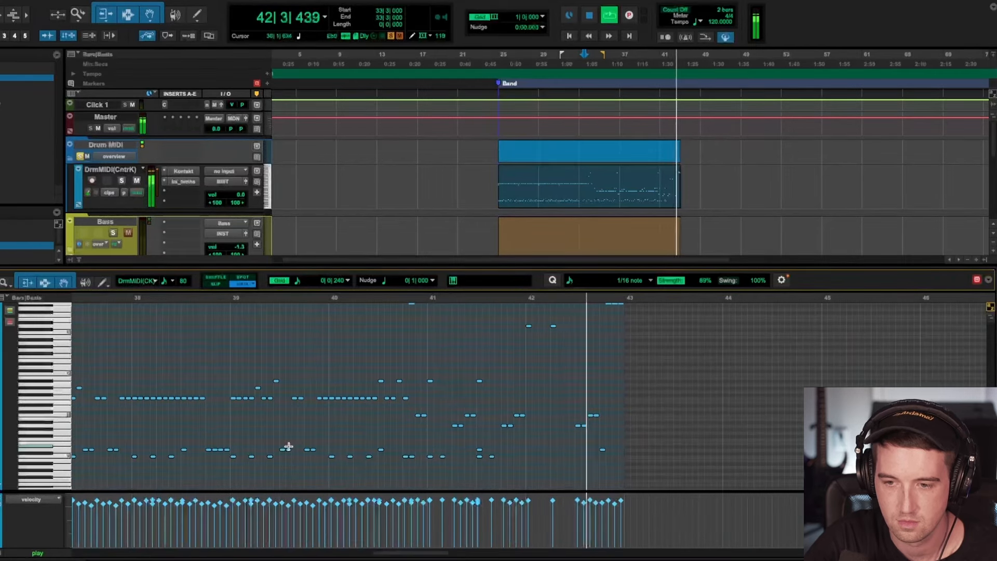
{"action": "key", "text": "space"}
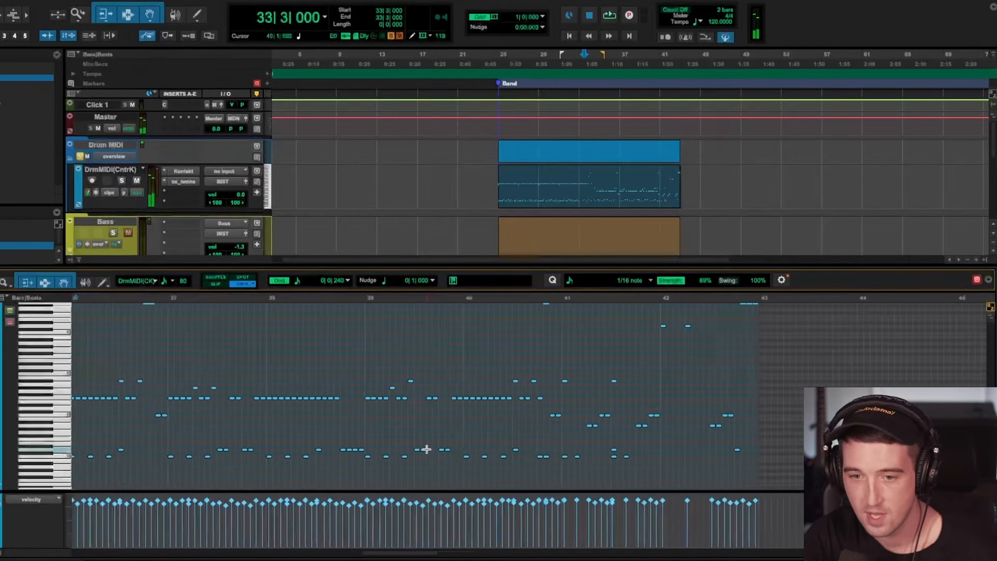
Step: Quantize all notes of the drum clip to a 1/16 note grid with strength 90 and randomize 5
{"action": "scroll", "coordinate": [426, 449], "scroll_direction": "left", "scroll_amount": 1}
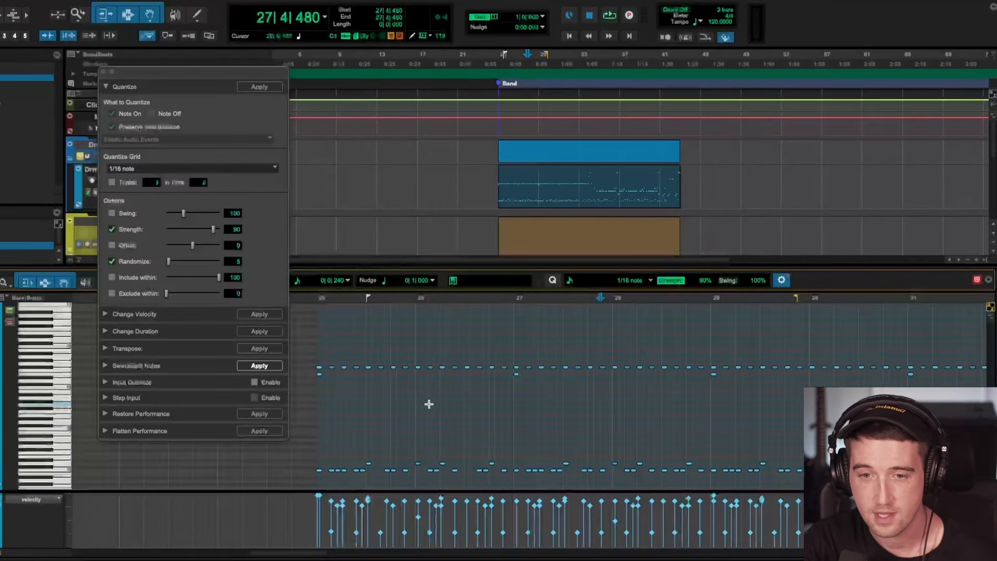
{"action": "scroll", "coordinate": [429, 404], "scroll_direction": "right", "scroll_amount": 5}
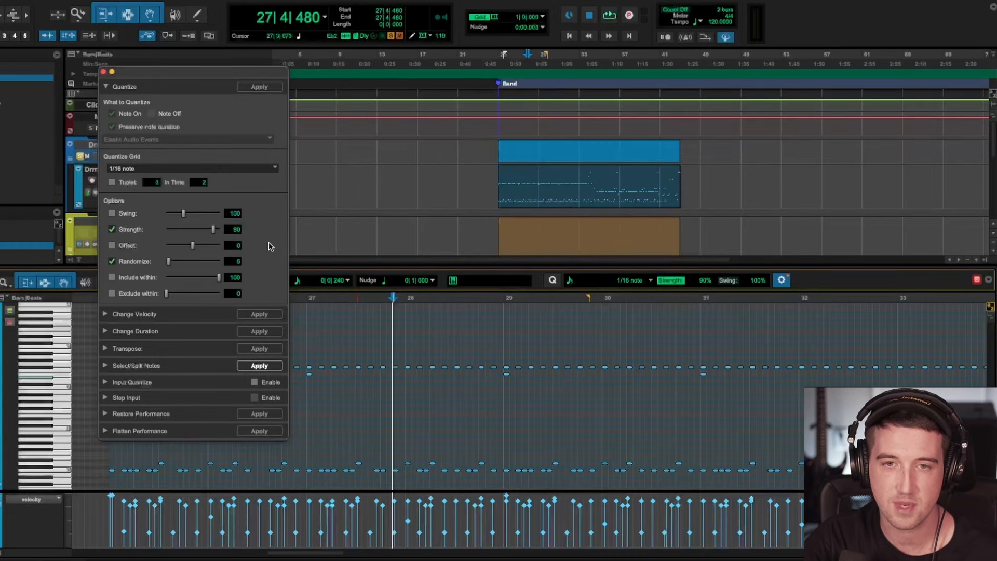
{"action": "key", "text": "ctrl+a"}
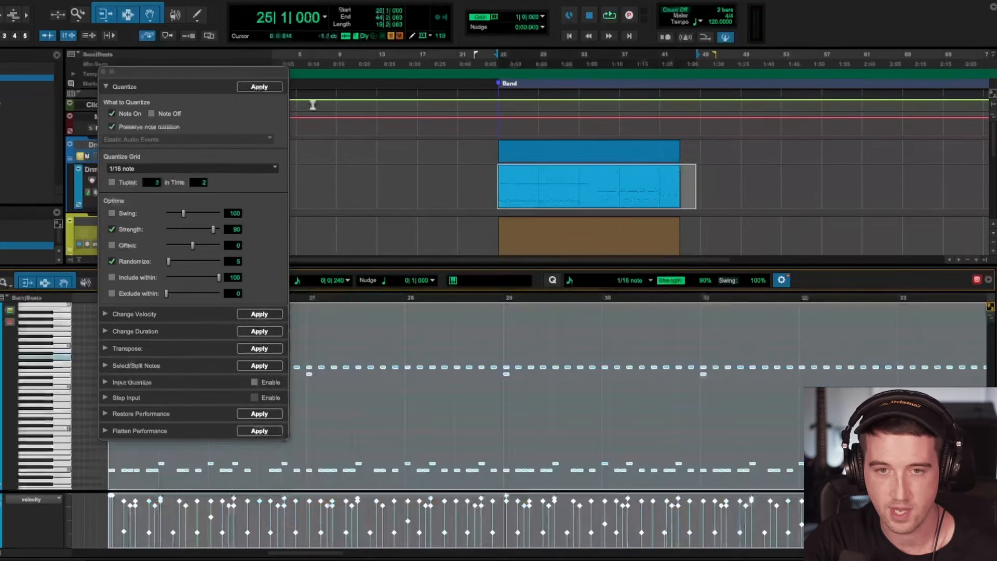
{"action": "left_click", "coordinate": [265, 91]}
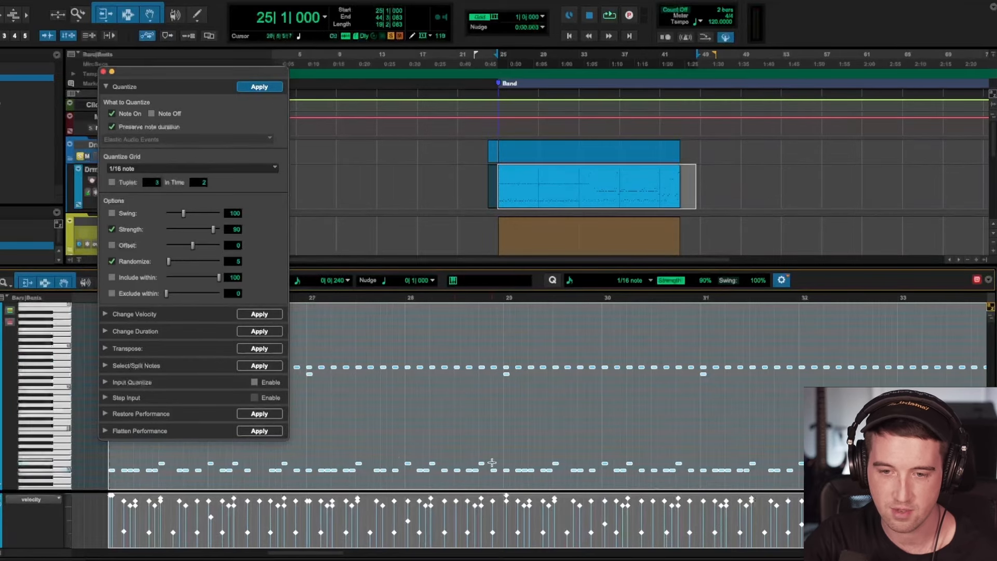
Step: Examine closely how the quantized drum notes around 26|4|240 to 27|2 sit against the grid lines
{"action": "scroll", "coordinate": [470, 462], "scroll_direction": "left", "scroll_amount": 3}
{"action": "left_click", "coordinate": [404, 438]}
{"action": "key", "text": "t"}
{"action": "key", "text": "t"}
{"action": "key", "text": "t"}
{"action": "key", "text": "t"}
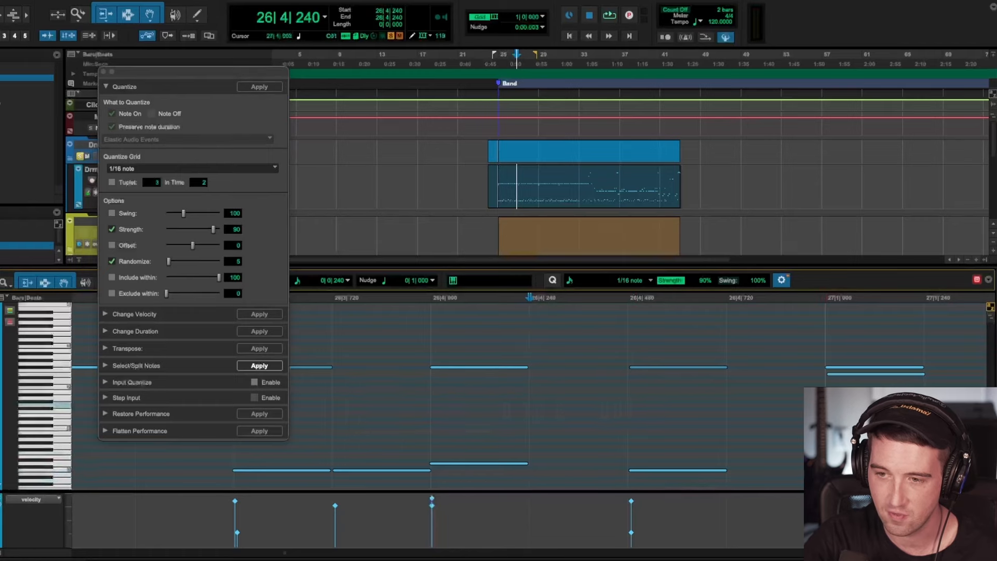
{"action": "key", "text": "r"}
{"action": "key", "text": "r"}
{"action": "key", "text": "r"}
{"action": "key", "text": "r"}
{"action": "key", "text": "r"}
{"action": "key", "text": "r"}
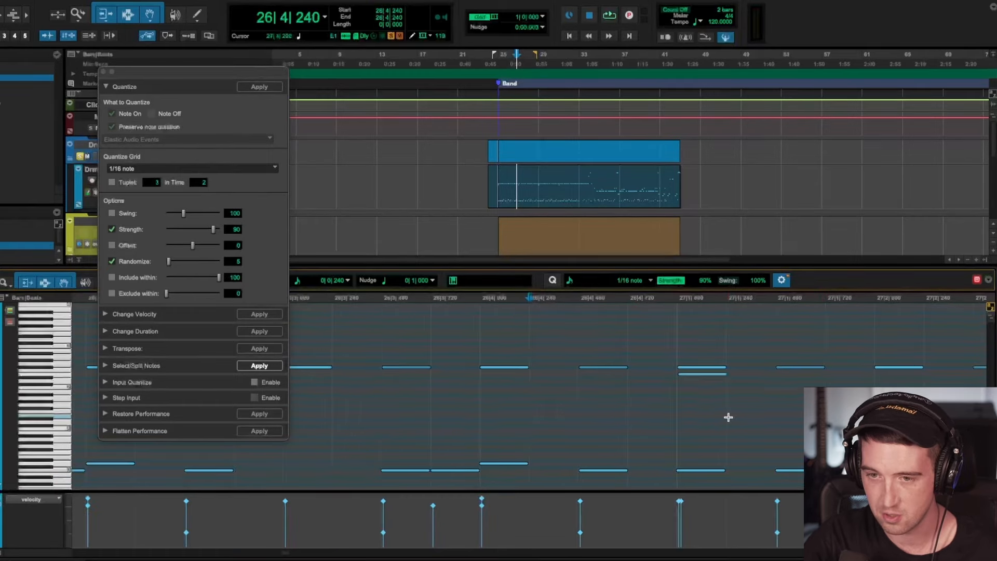
{"action": "scroll", "coordinate": [573, 427], "scroll_direction": "right", "scroll_amount": 5}
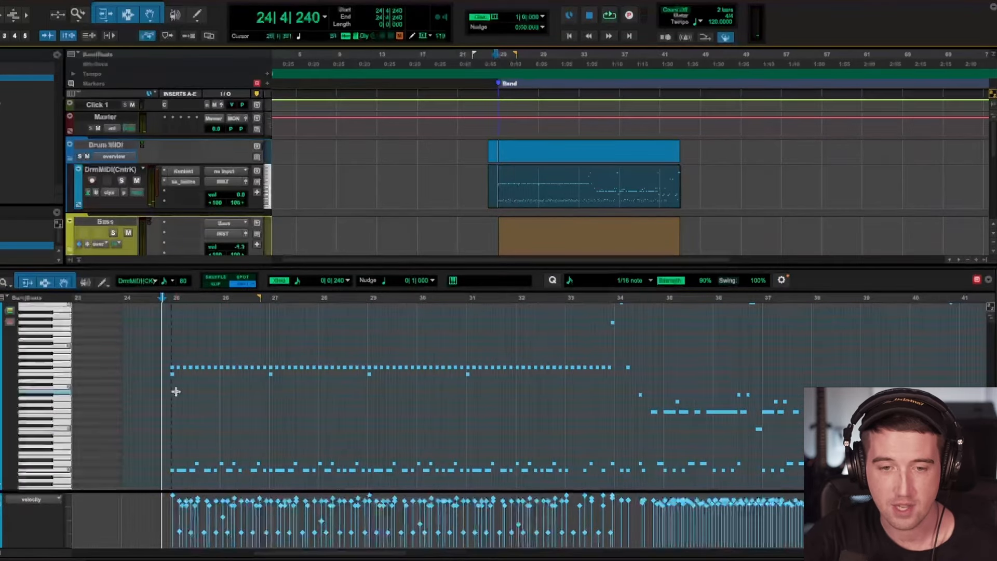
Step: Play the Band section from 24|4|240 to about 43|1 to audition the humanized drums in full, and stop playback
{"action": "scroll", "coordinate": [300, 417], "scroll_direction": "right", "scroll_amount": 2}
{"action": "scroll", "coordinate": [300, 417], "scroll_direction": "left", "scroll_amount": 1}
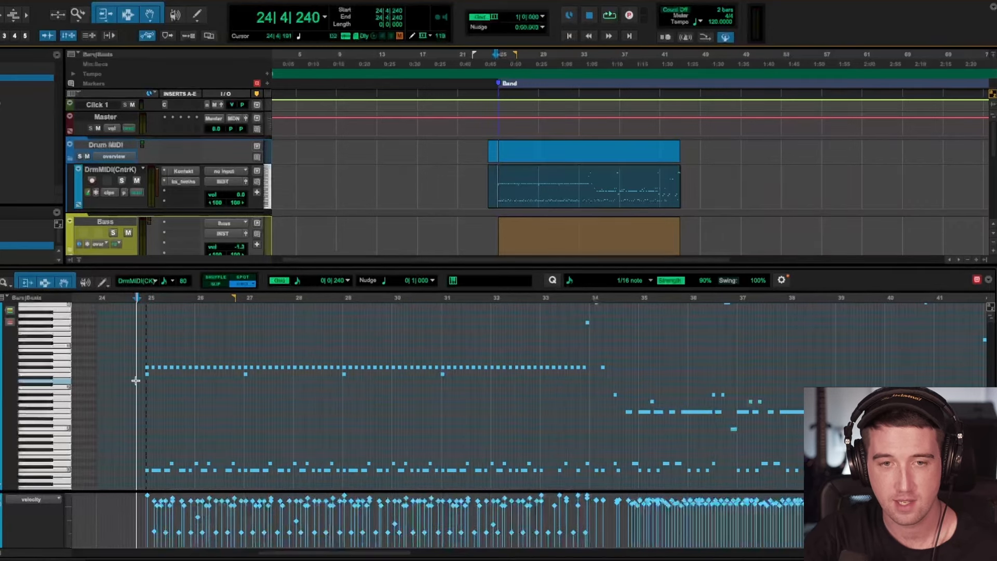
{"action": "key", "text": "space"}
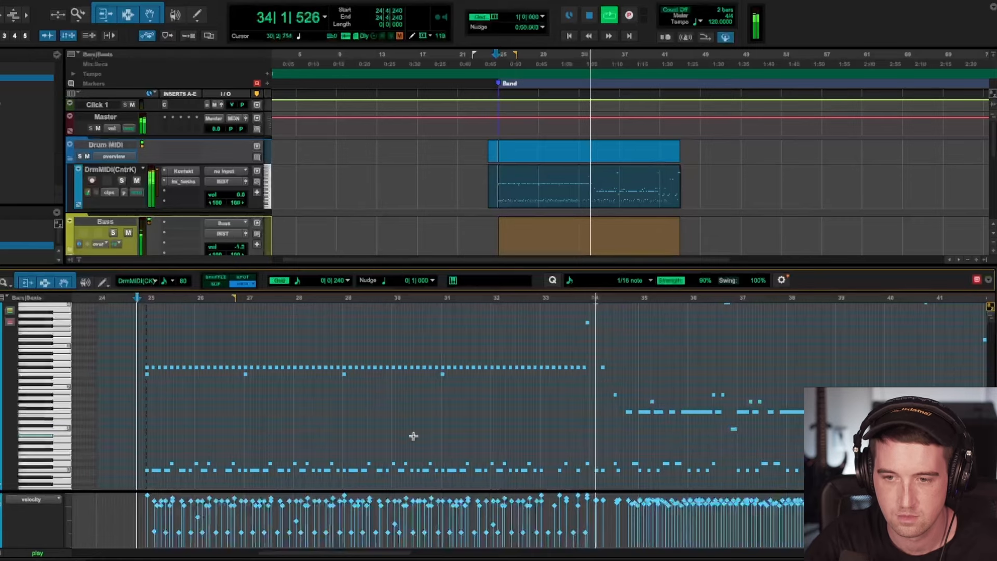
{"action": "scroll", "coordinate": [413, 436], "scroll_direction": "right", "scroll_amount": 3}
{"action": "scroll", "coordinate": [413, 436], "scroll_direction": "right", "scroll_amount": 6}
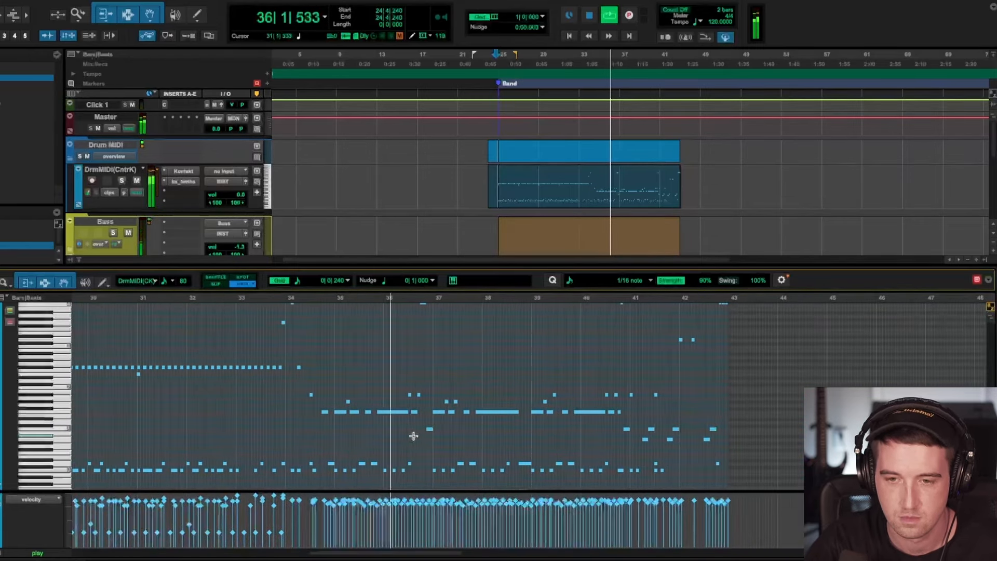
{"action": "scroll", "coordinate": [413, 437], "scroll_direction": "right", "scroll_amount": 2}
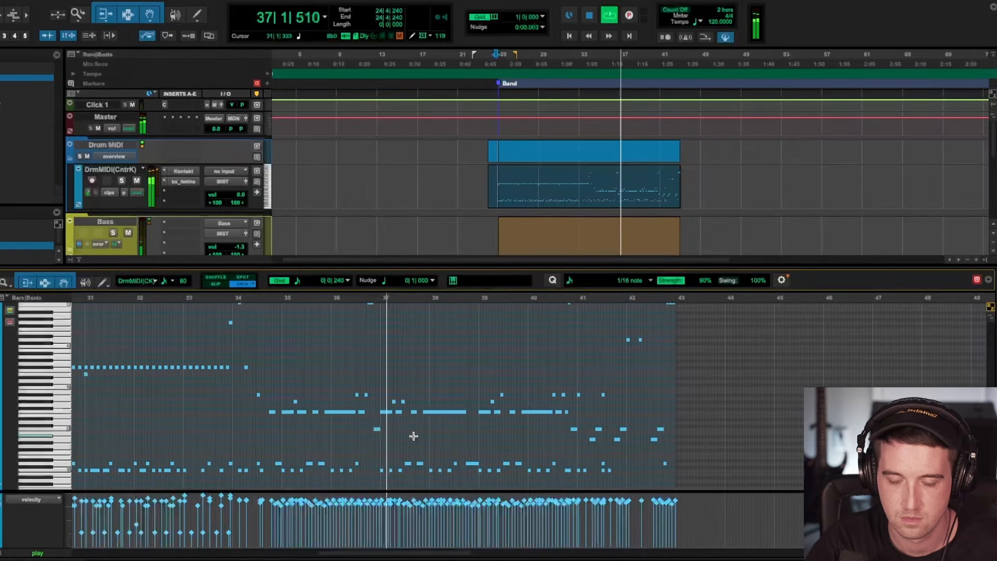
{"action": "scroll", "coordinate": [414, 436], "scroll_direction": "right", "scroll_amount": 3}
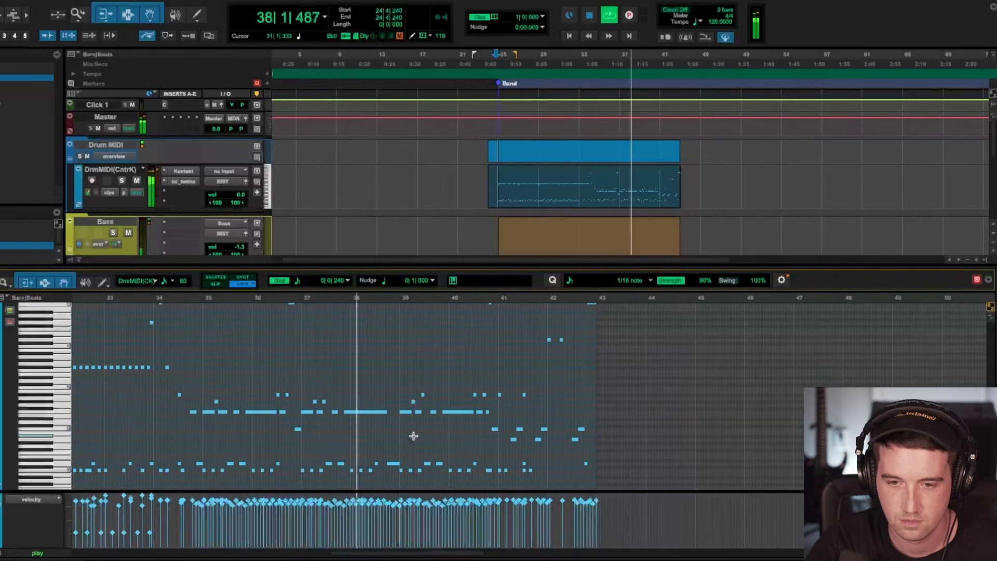
{"action": "scroll", "coordinate": [414, 436], "scroll_direction": "right", "scroll_amount": 2}
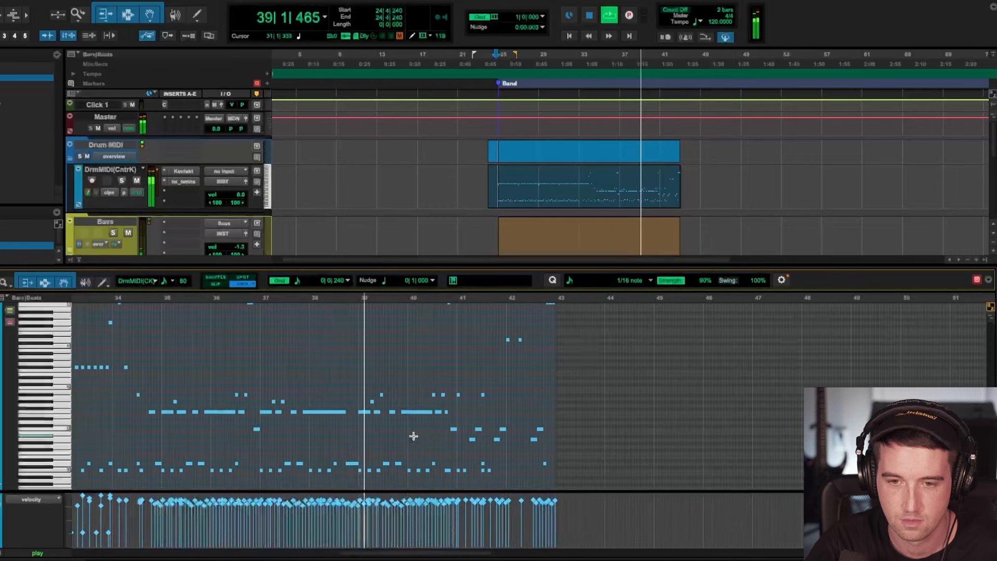
{"action": "scroll", "coordinate": [413, 437], "scroll_direction": "right", "scroll_amount": 3}
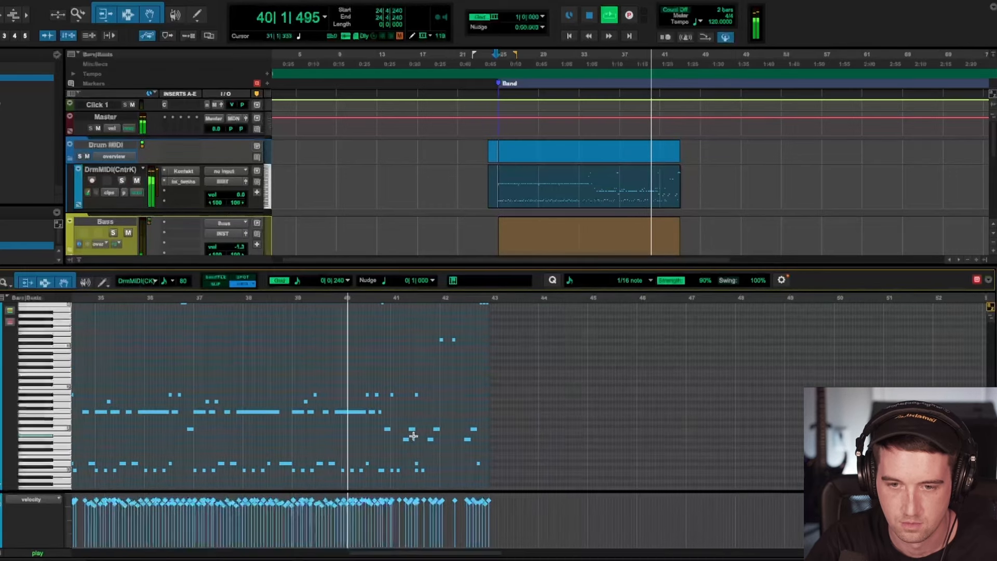
{"action": "scroll", "coordinate": [414, 437], "scroll_direction": "right", "scroll_amount": 1}
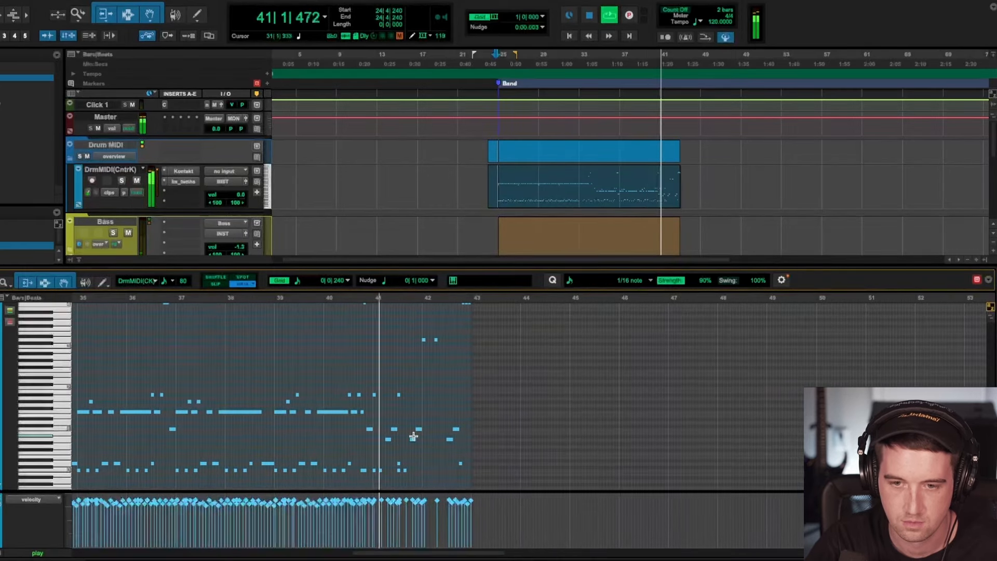
{"action": "scroll", "coordinate": [413, 436], "scroll_direction": "right", "scroll_amount": 3}
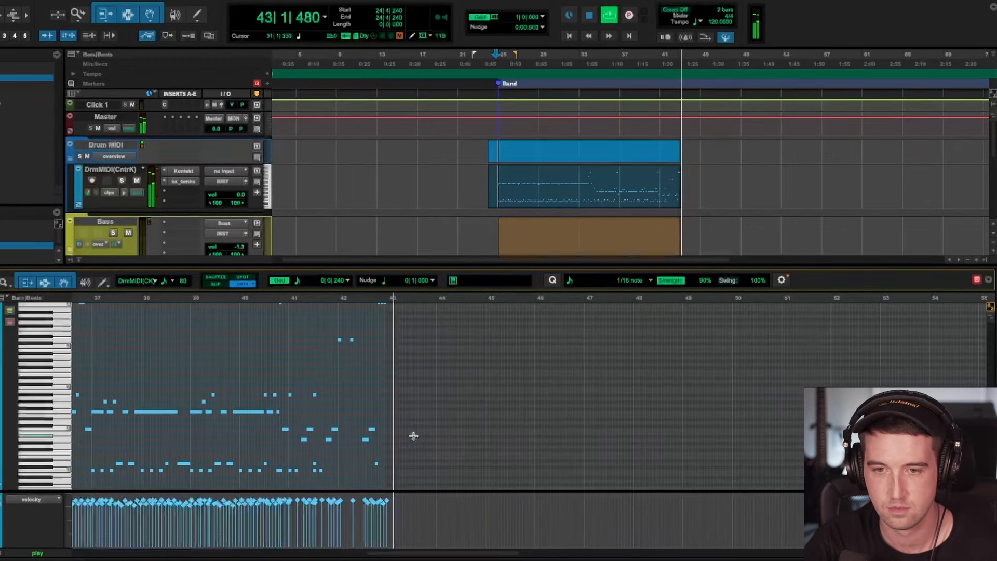
{"action": "key", "text": "space"}
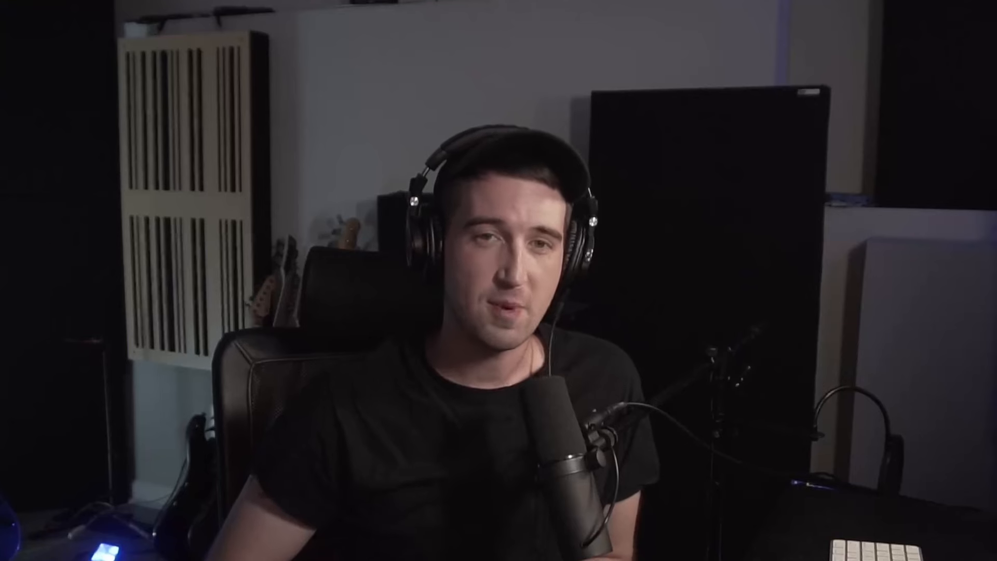